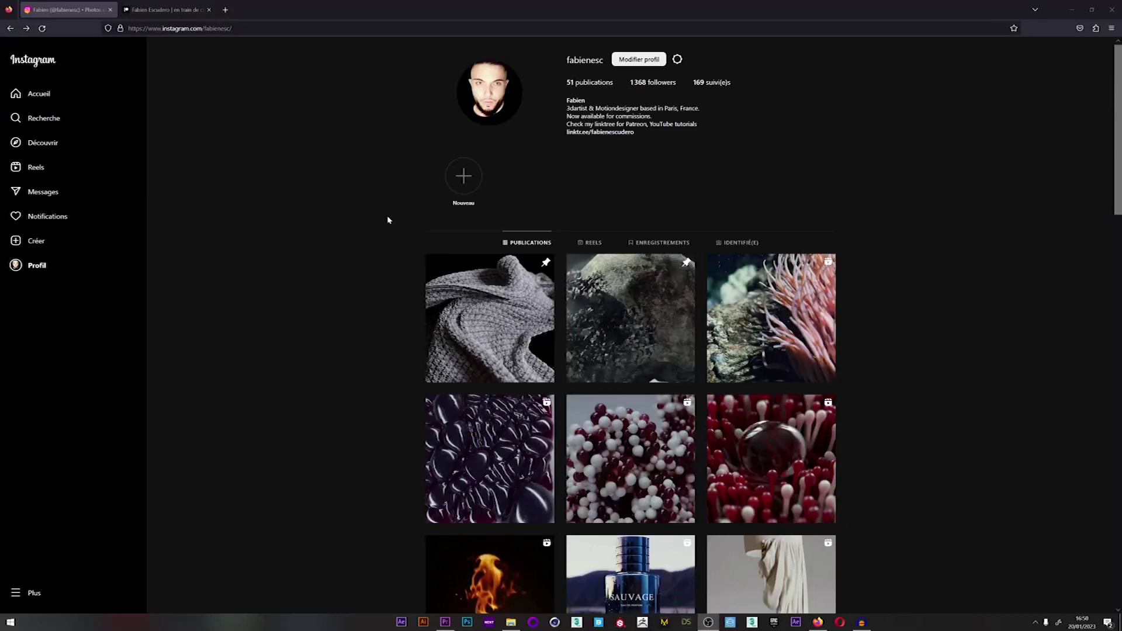
Look through the Instagram profile's posts and the Patreon page's recent publications, down to the Anemone scene file post
scroll(665, 156, down, 10)
mouse_move(489, 328)
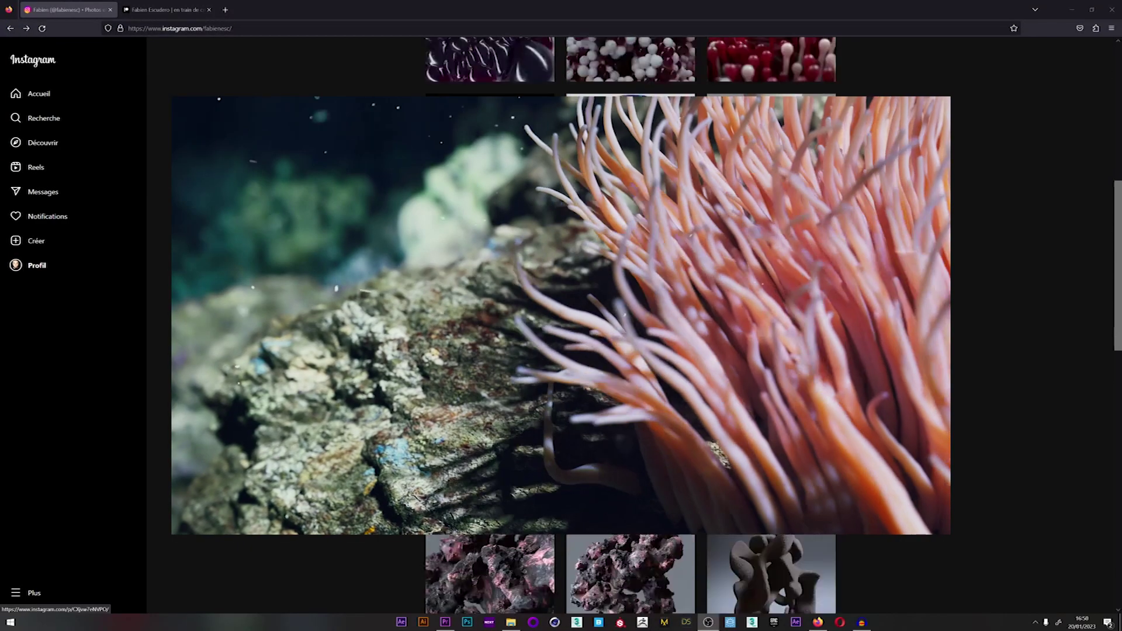
scroll(489, 327, up, 10)
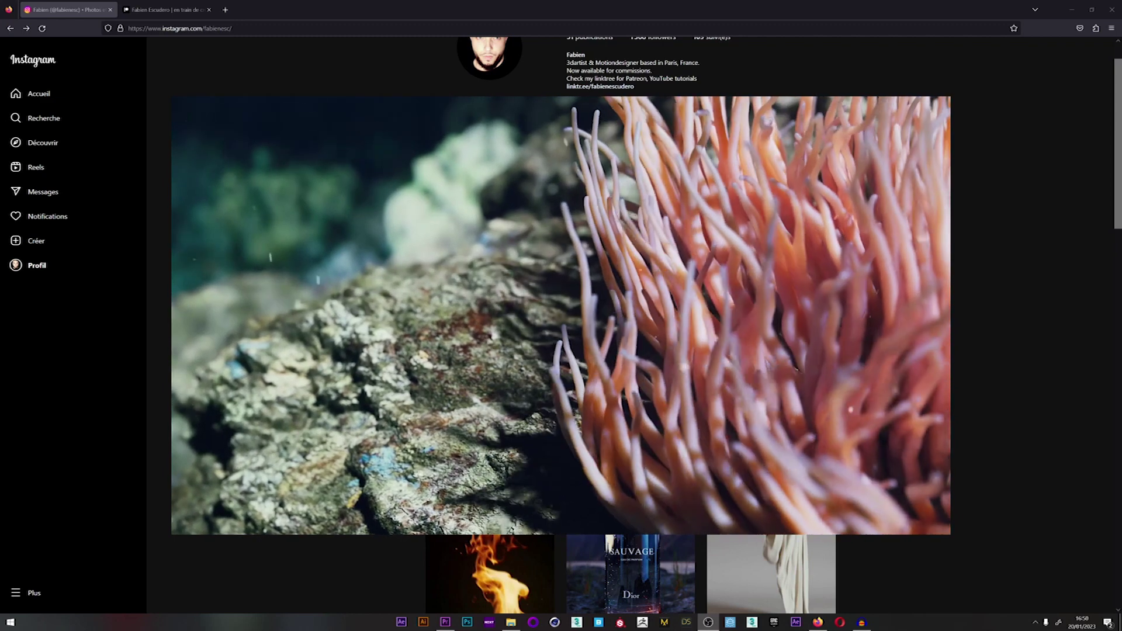
key(Escape)
click(166, 9)
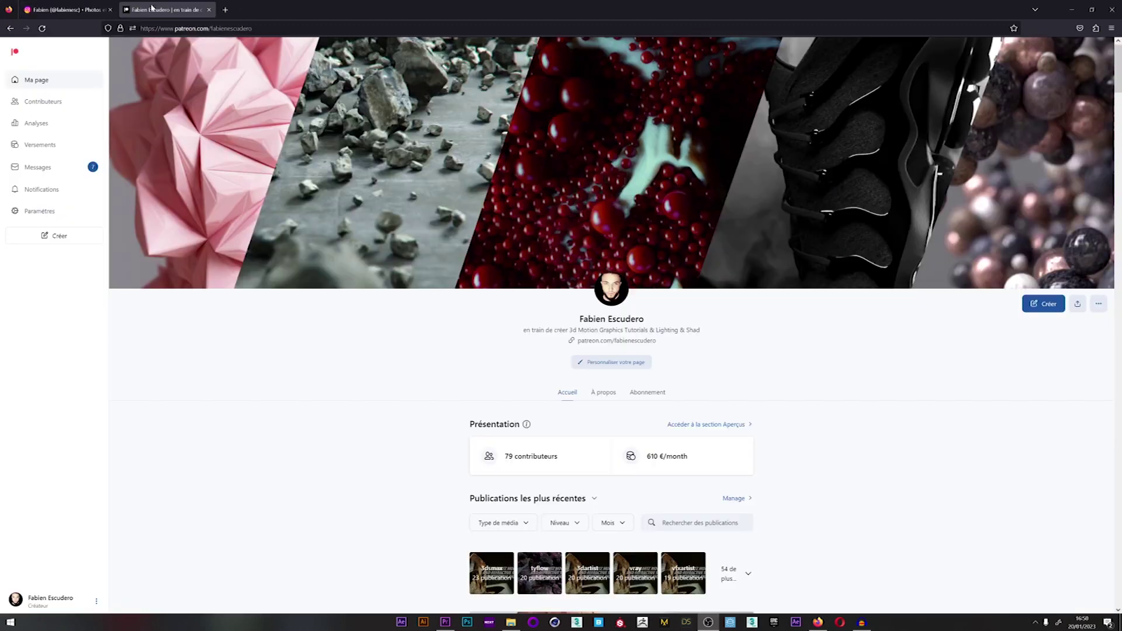
scroll(732, 313, down, 12)
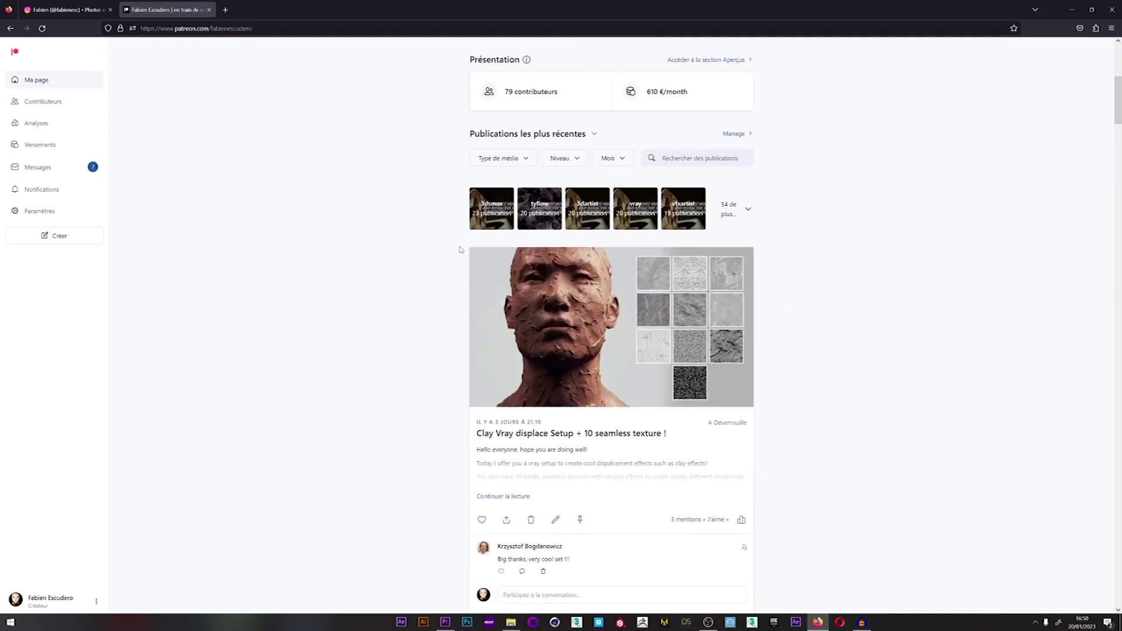
scroll(531, 226, down, 15)
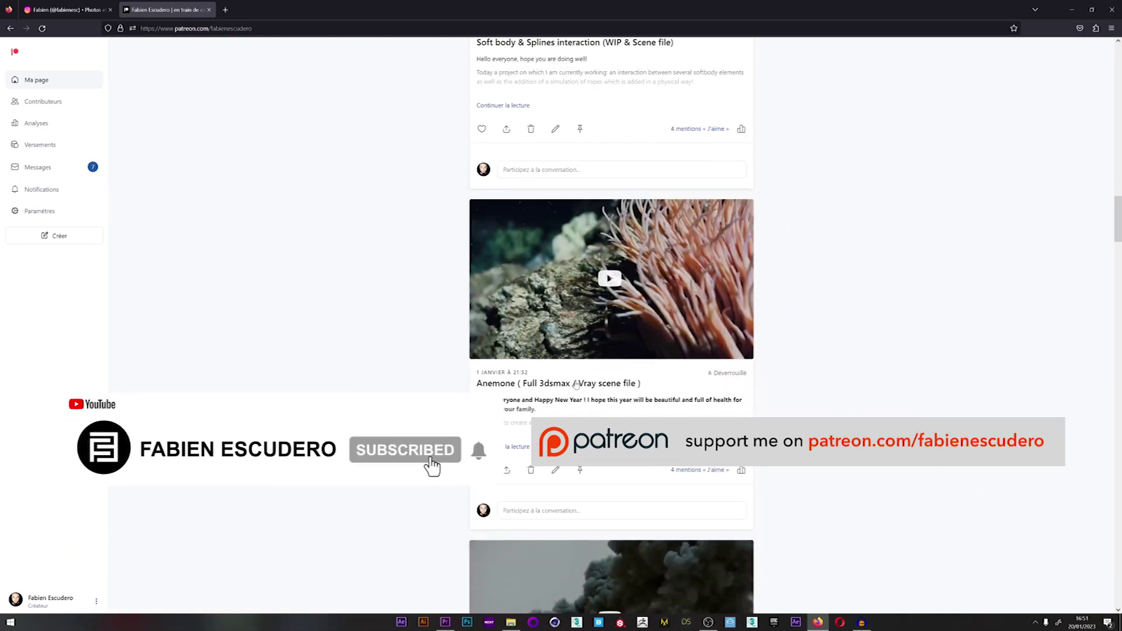
scroll(572, 386, down, 1)
scroll(573, 386, down, 2)
scroll(526, 468, up, 5)
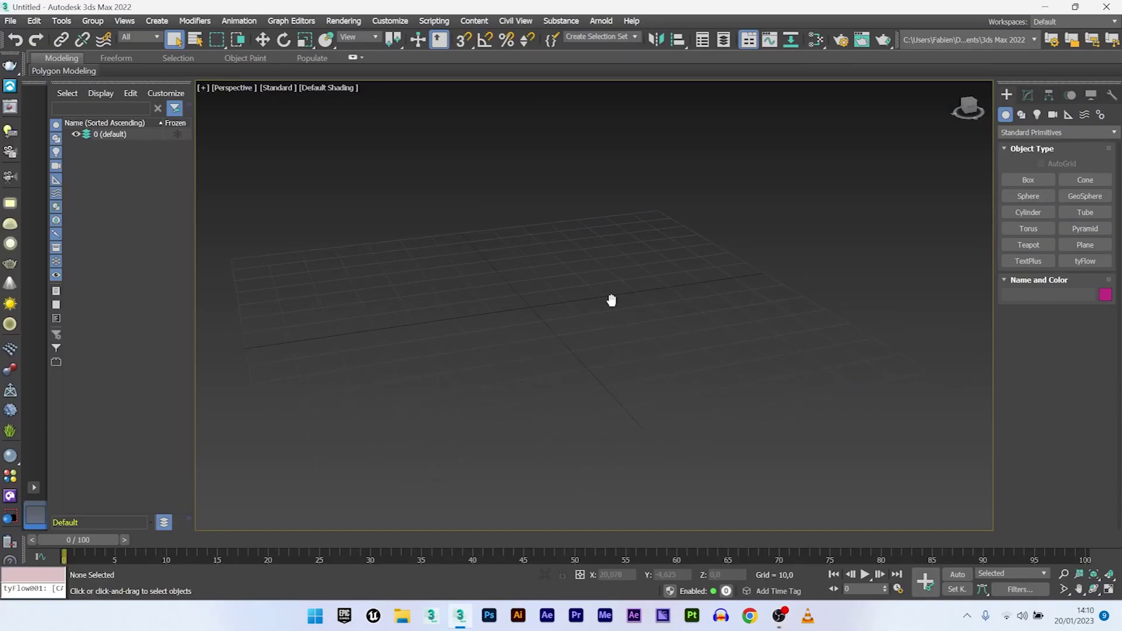
Create a standard primitive plane about 129 long and 138 wide, covering most of the perspective grid
mouse_move(611, 300)
middle_down()
mouse_move(659, 275)
mouse_move(618, 283)
middle_up()
click(1086, 245)
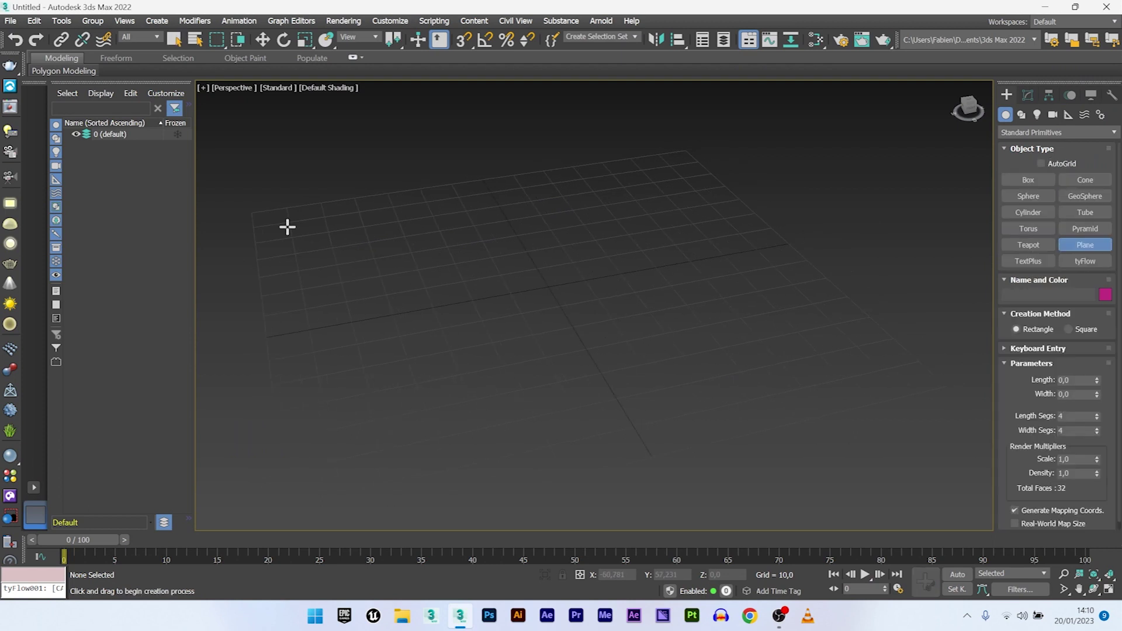
drag(257, 222, 942, 379)
right_click(558, 287)
right_click(564, 294)
click(570, 300)
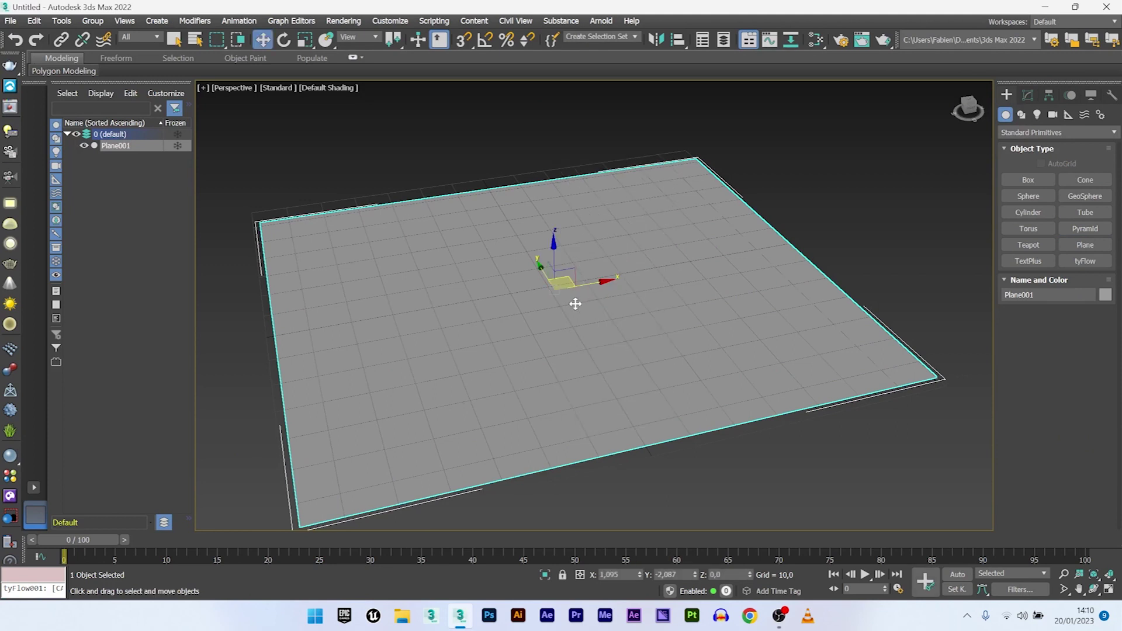
Show edged faces in the viewport and set the plane's length and width segments to 100 each
key(F4)
click(1027, 94)
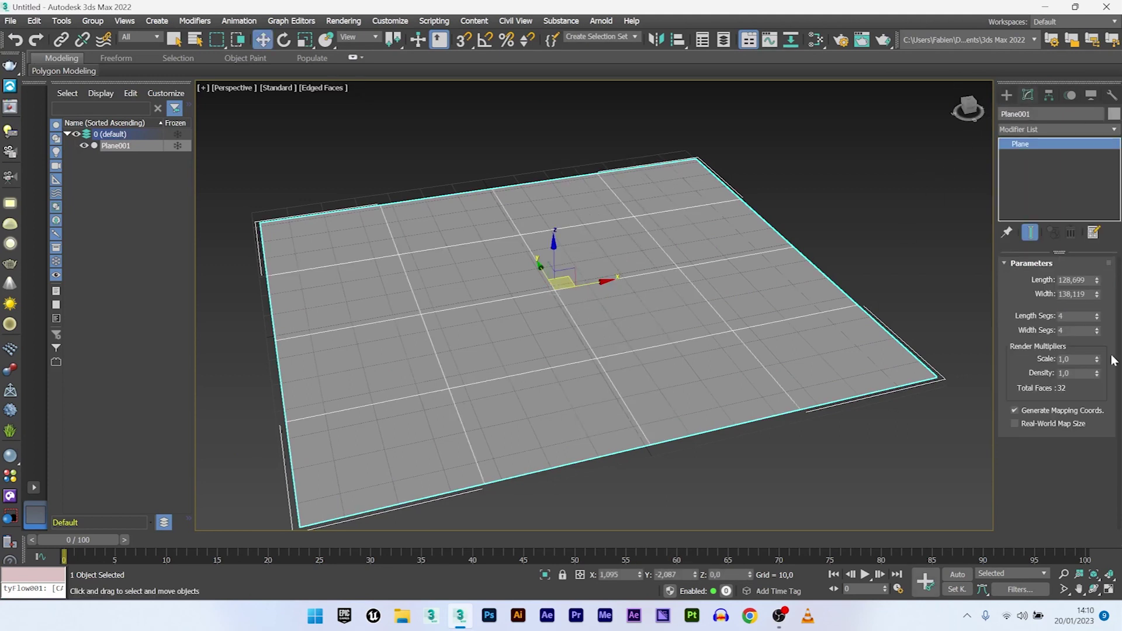
double_click(1069, 317)
text(100)
double_click(1067, 331)
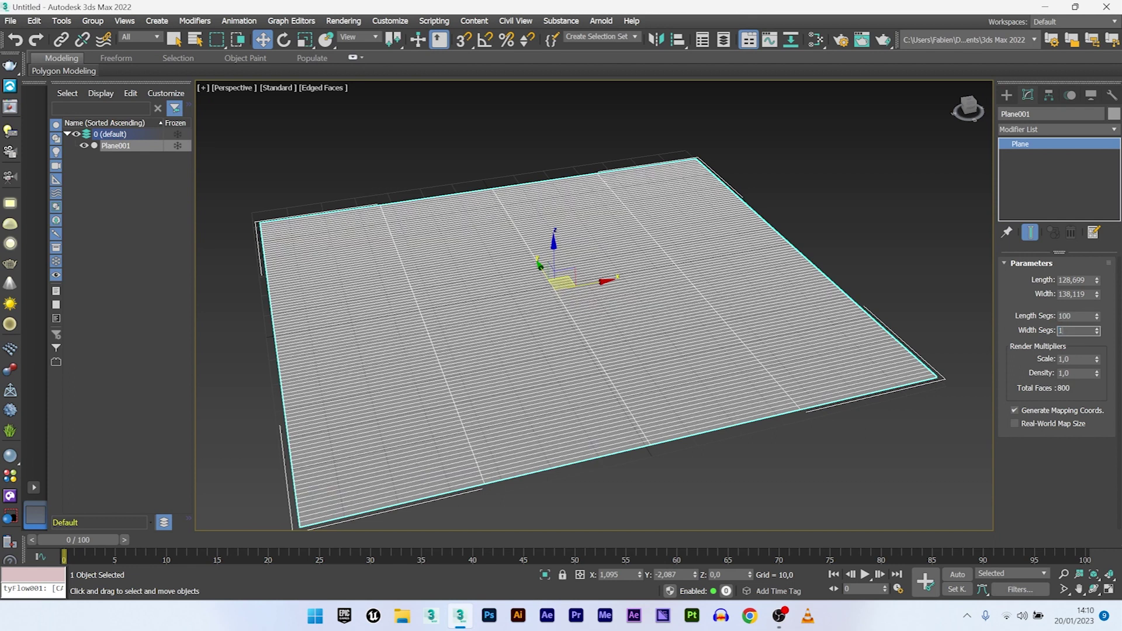
text(100)
key(Return)
Add a Noise modifier to the plane with Fractal enabled, scale 50, and strength X 10, Y 10 and Z 20
click(1026, 128)
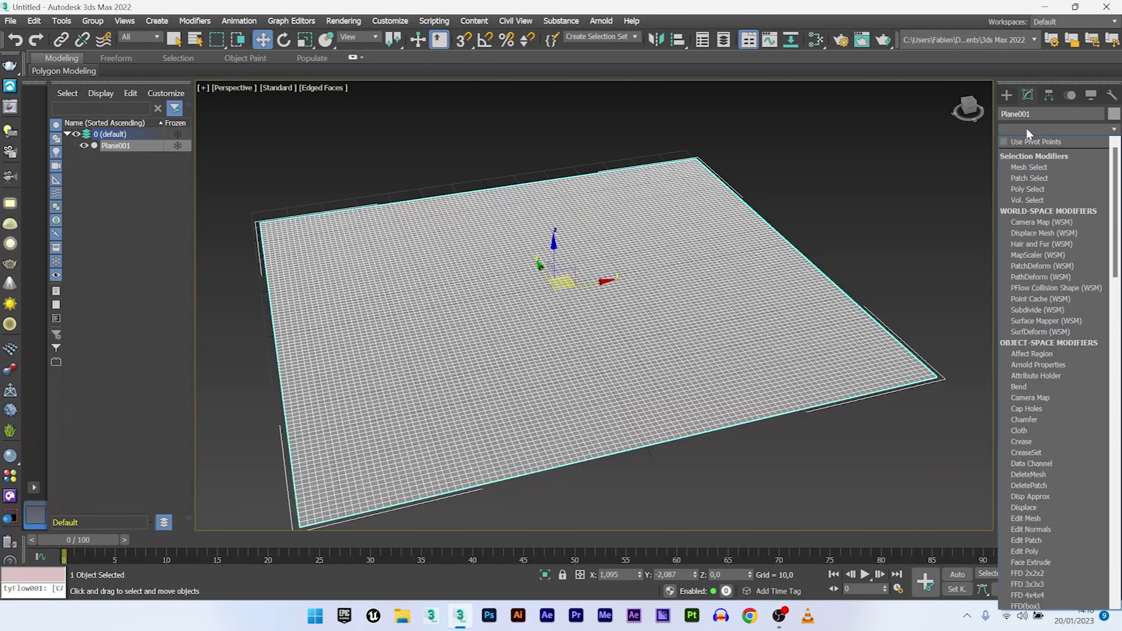
scroll(1025, 129, down, 20)
click(1033, 142)
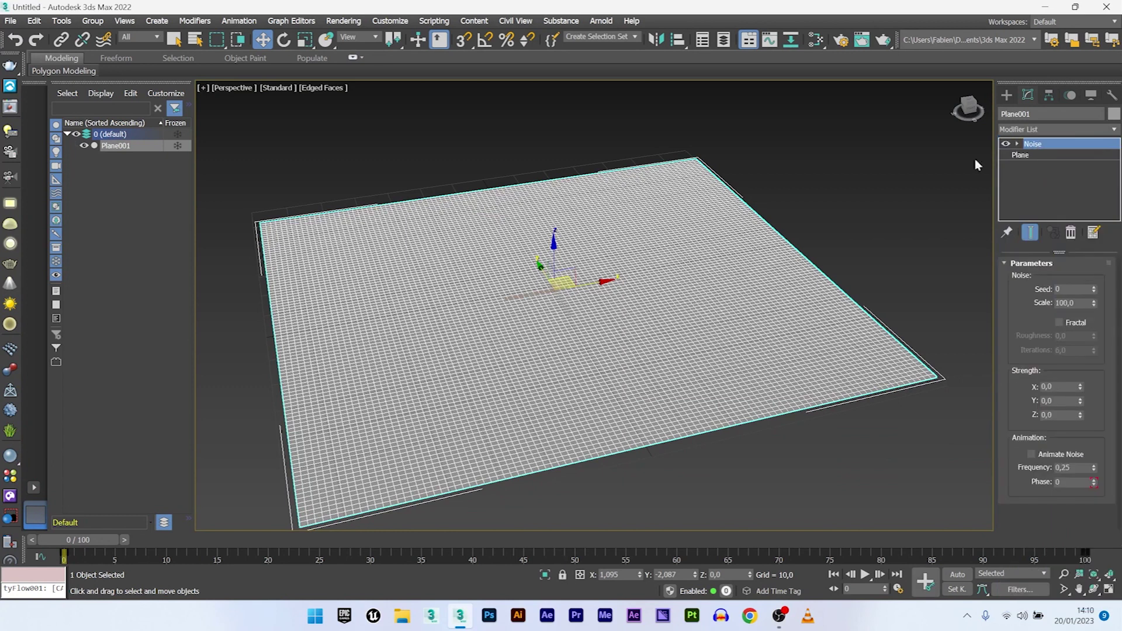
double_click(1084, 304)
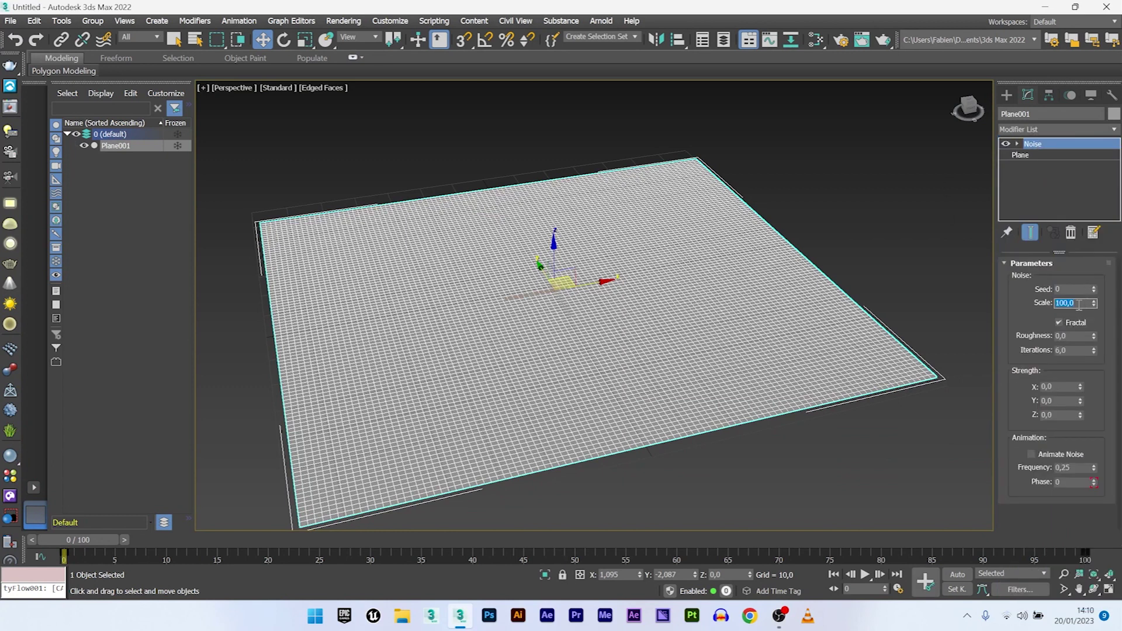
double_click(1057, 387)
double_click(1059, 400)
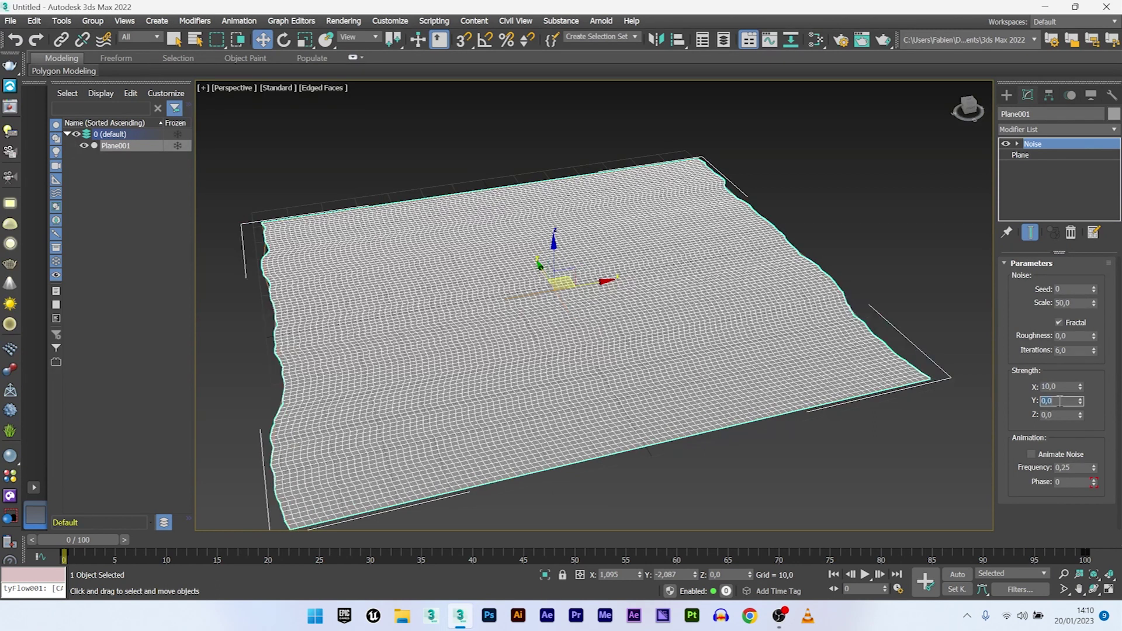
double_click(1064, 414)
key(Return)
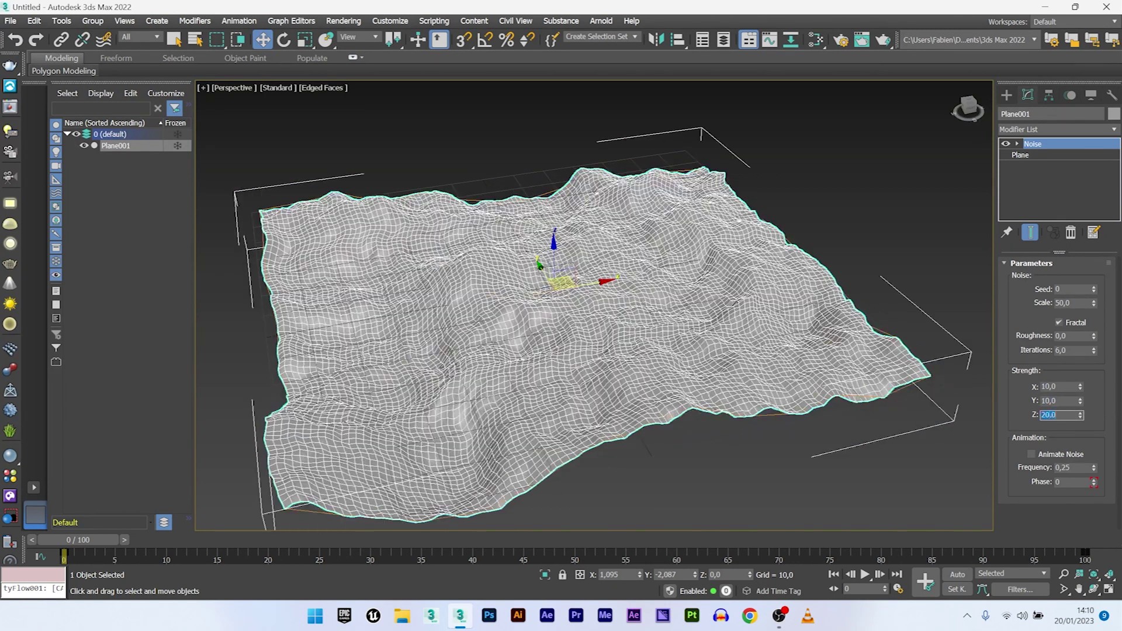
Add a TurboSmooth modifier above the Noise modifier on the plane
click(1038, 131)
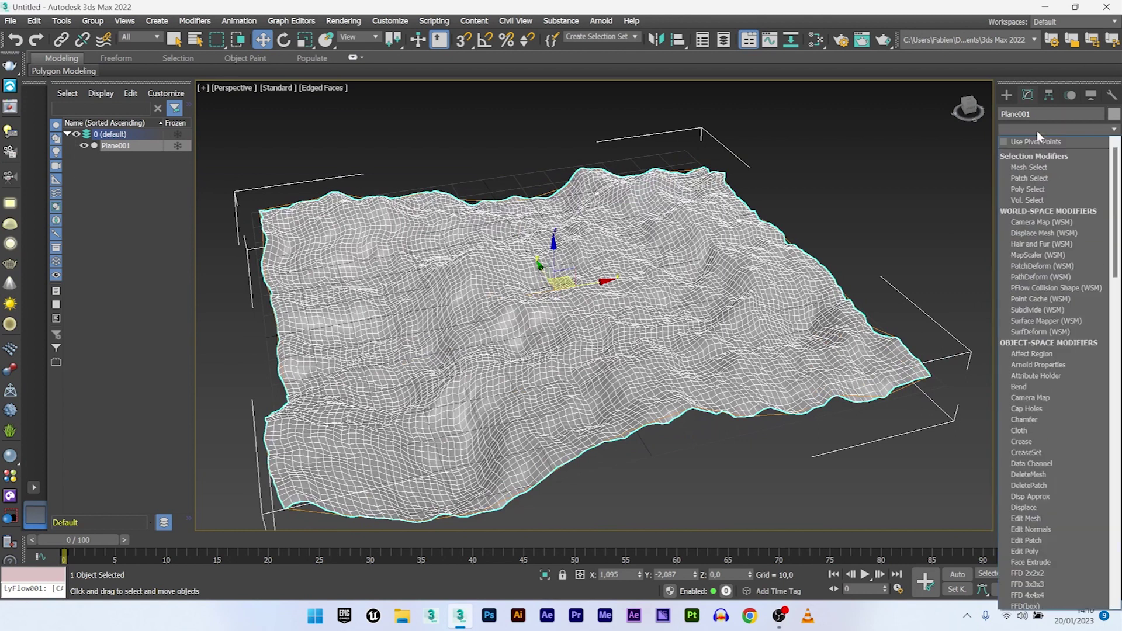
key(t)
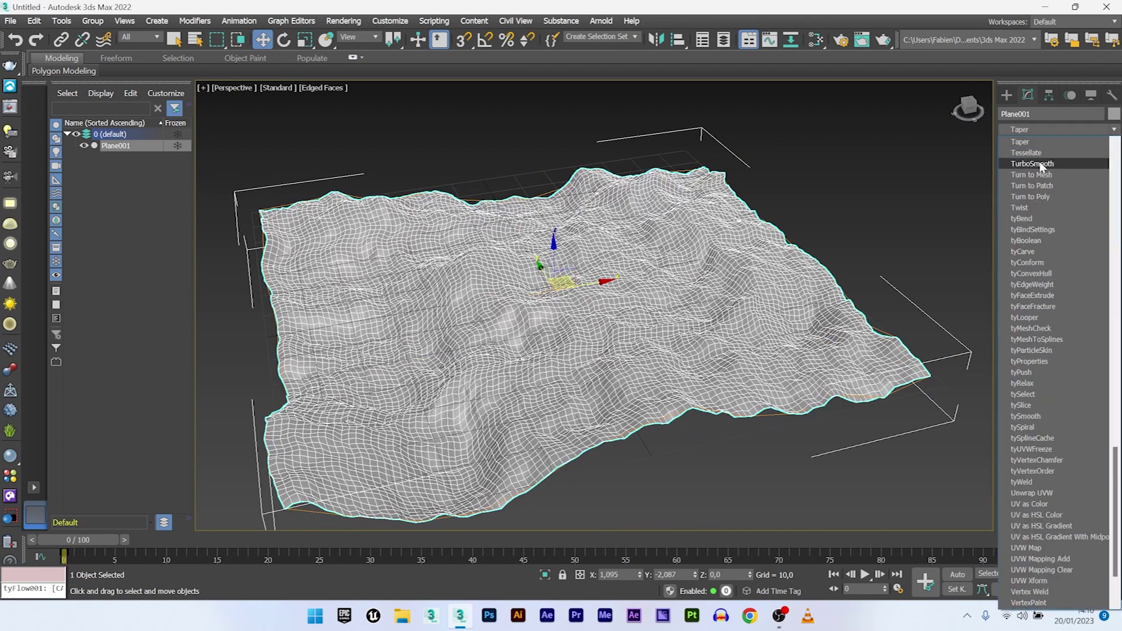
click(1039, 161)
mouse_move(860, 190)
alt+middle_down()
mouse_move(591, 298)
mouse_move(651, 188)
alt+middle_up()
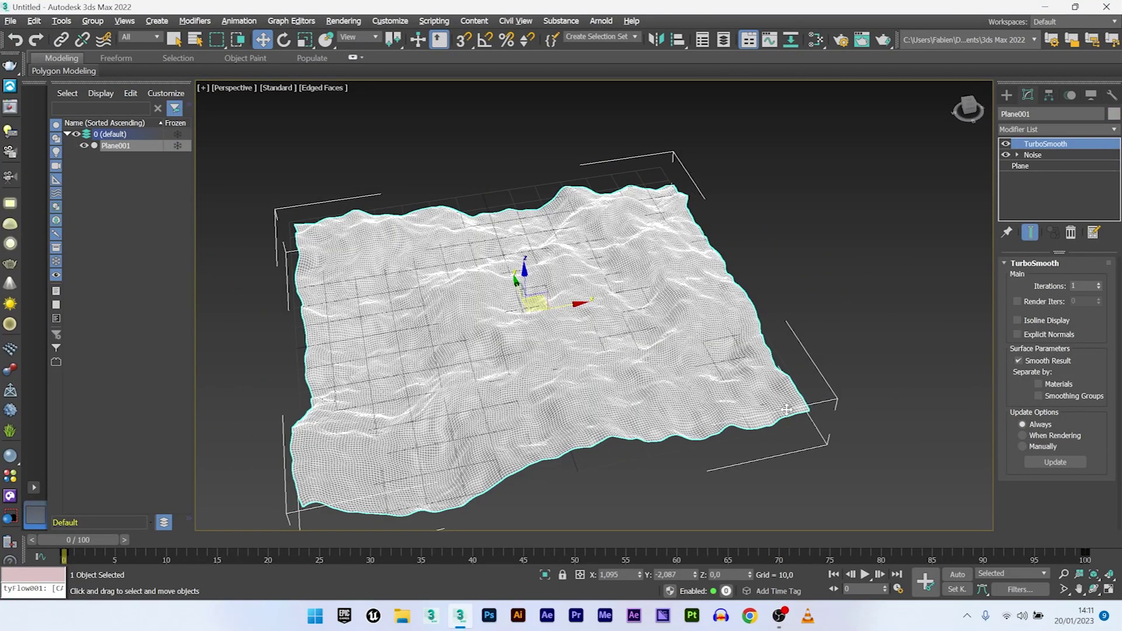
Switch the perspective viewport's shading to Clay and deselect the terrain plane
alt+middle_drag(529, 380, 576, 351)
click(323, 93)
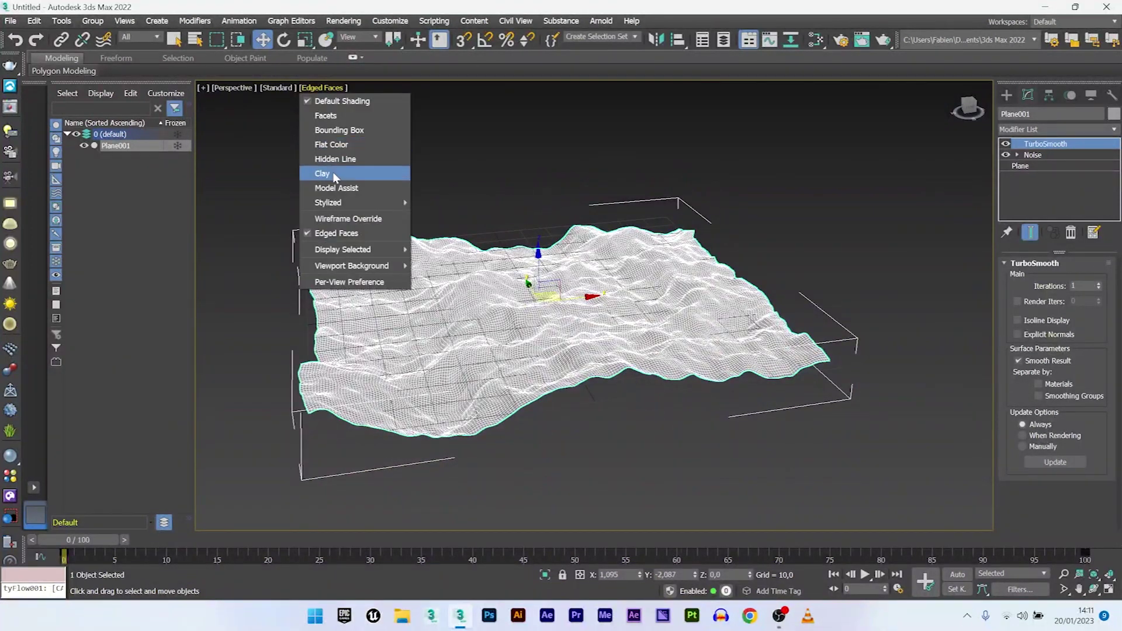
click(362, 171)
scroll(520, 306, up, 4)
scroll(520, 307, down, 2)
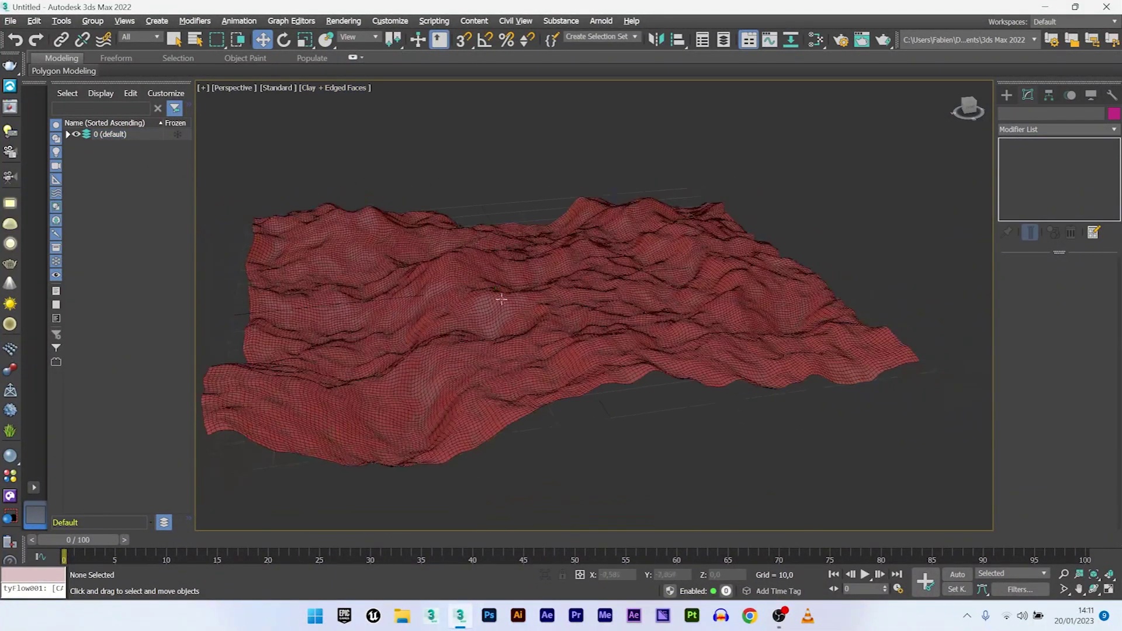
click(902, 145)
Create a tyFlow object in the empty space beside the terrain plane
click(1006, 95)
click(1085, 261)
scroll(866, 310, up, 2)
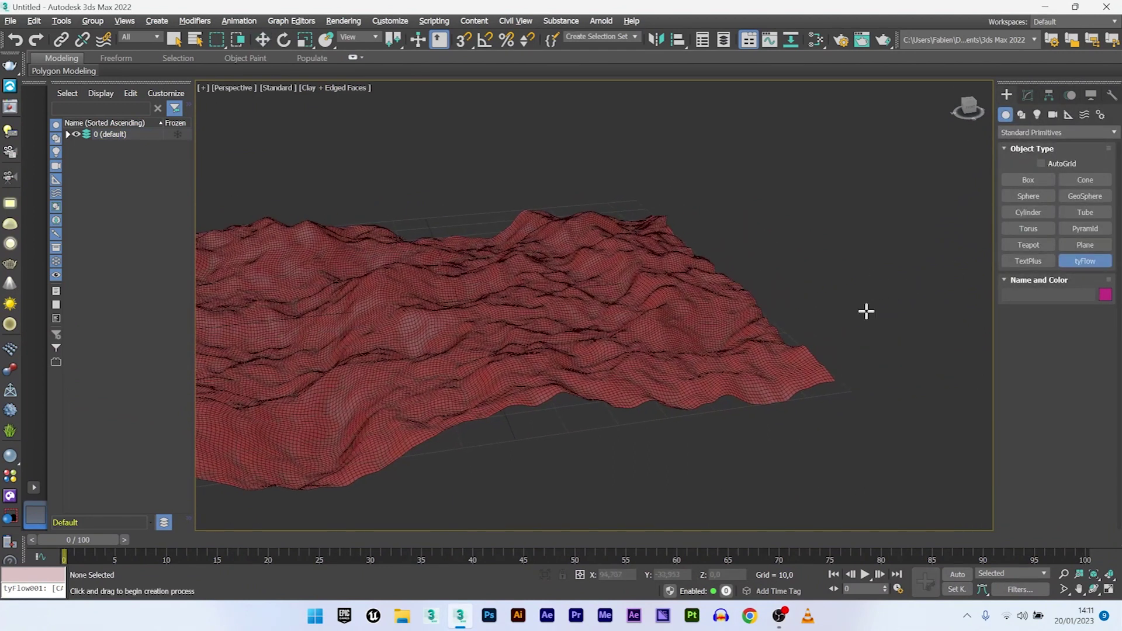
drag(866, 310, 876, 333)
Open the tyFlow object's editor, narrow its window and move it aside so the terrain stays in view
click(1027, 95)
click(1047, 293)
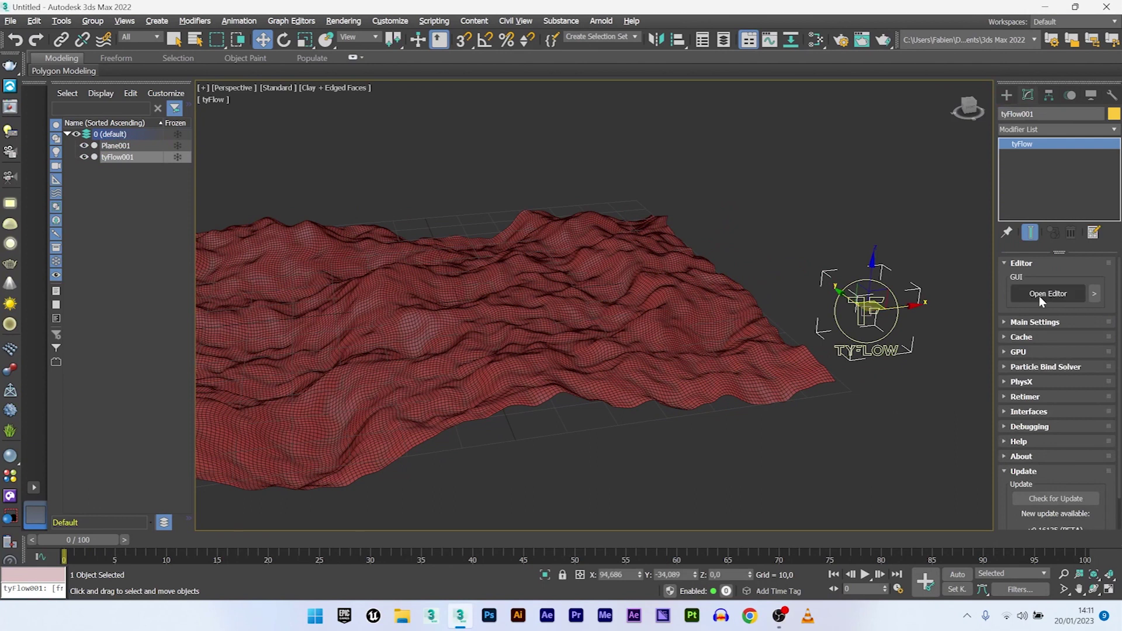
drag(180, 219, 444, 220)
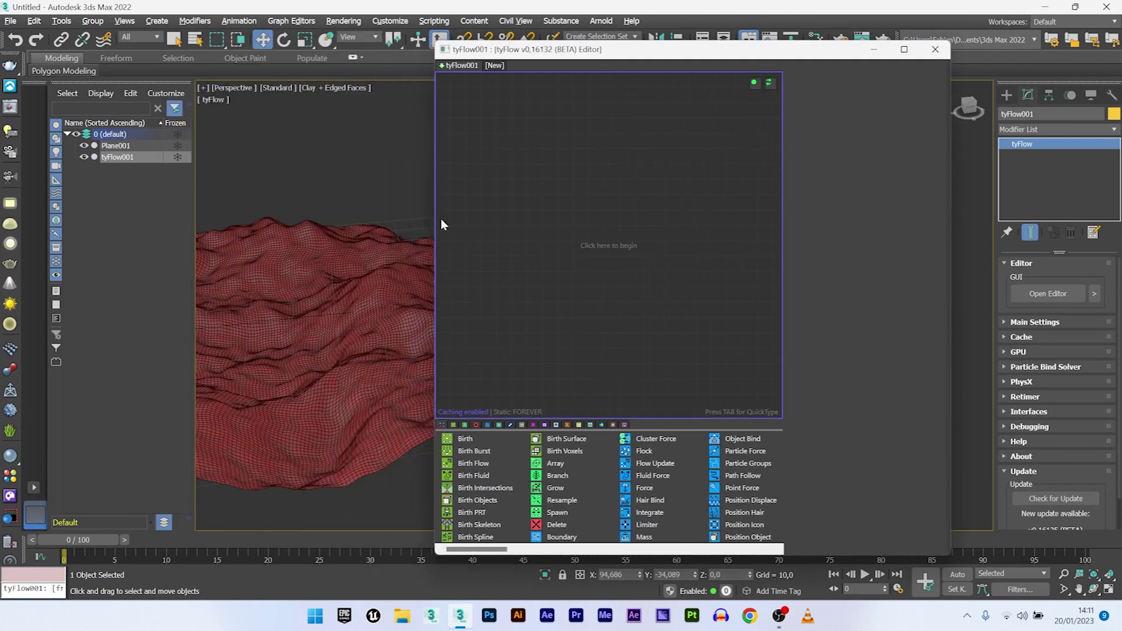
drag(560, 56, 745, 55)
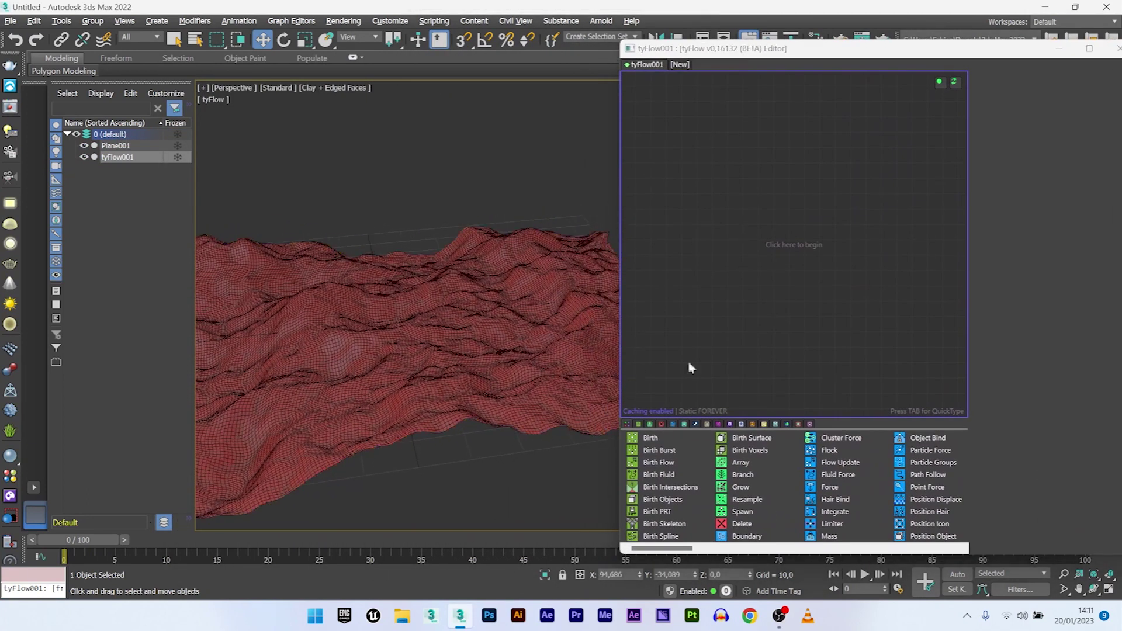
Create an event with a Birth operator and set its end frame to 0 and total to 20000 particles
drag(655, 439, 734, 257)
drag(673, 121, 675, 122)
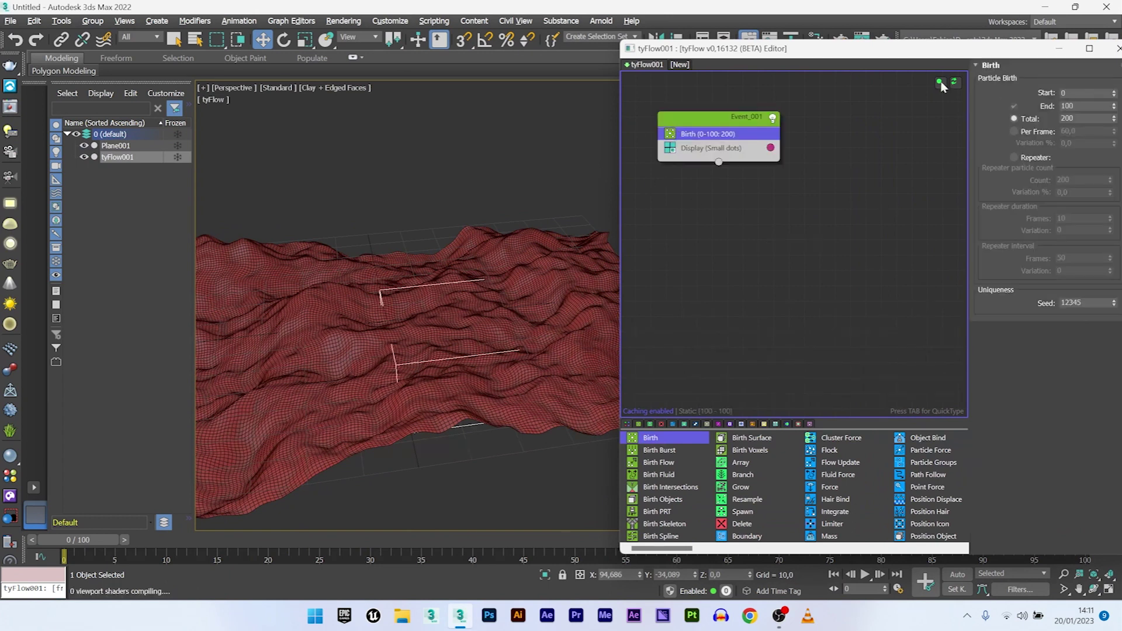
double_click(1080, 106)
text(0)
key(Return)
click(1077, 119)
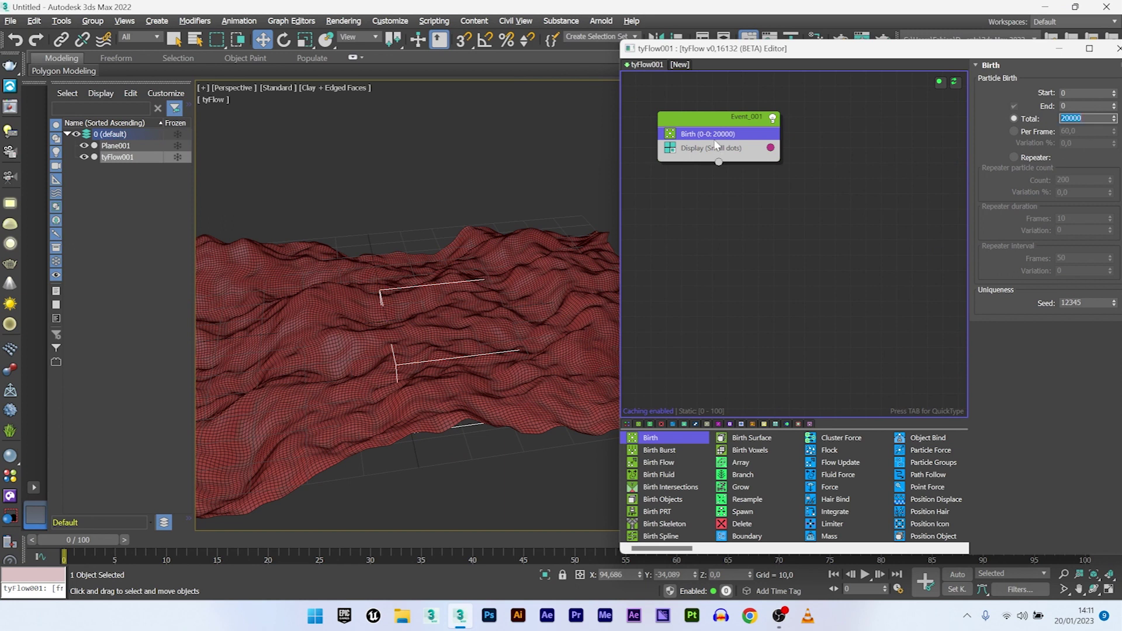
Add a Position Object operator to the event and pick the terrain plane as its object
click(728, 133)
key(Tab)
text(pos)
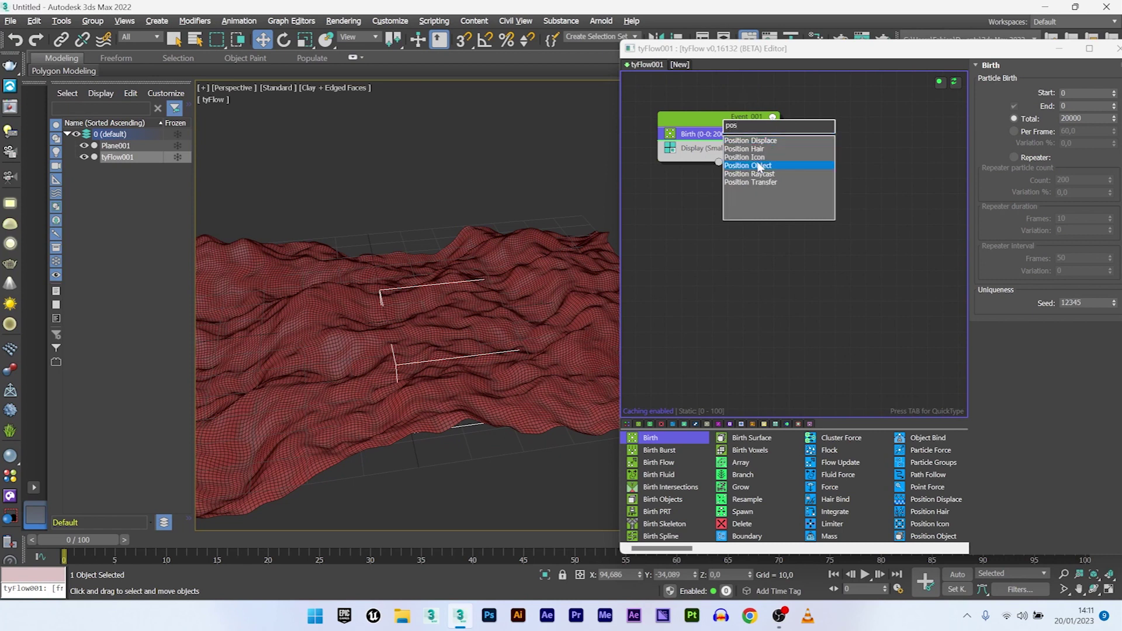
click(754, 165)
click(1023, 209)
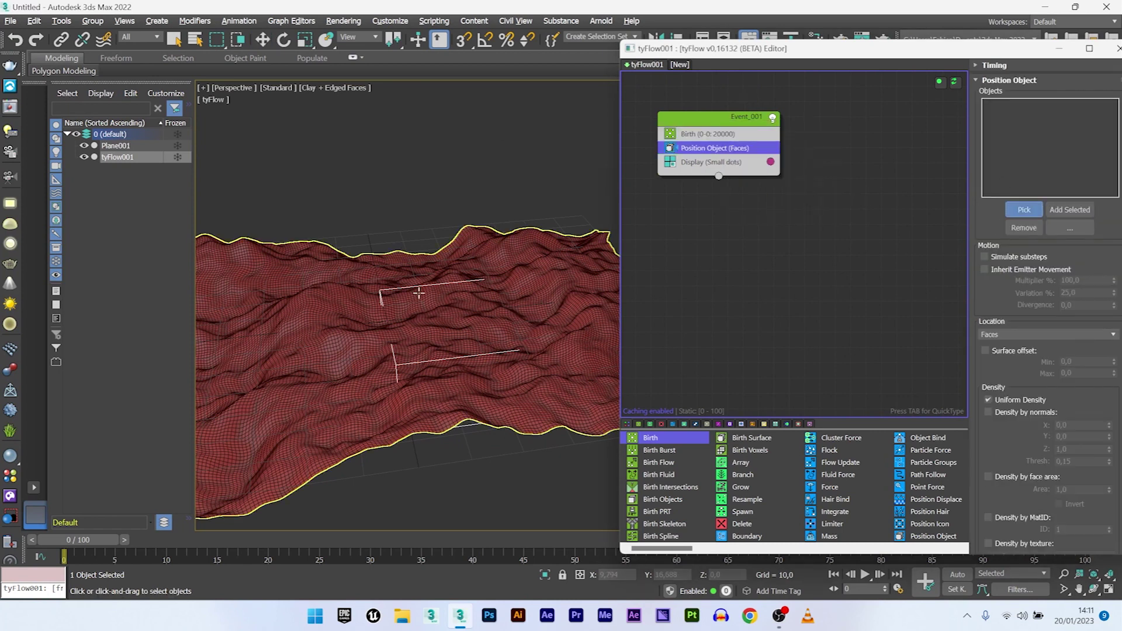
click(384, 277)
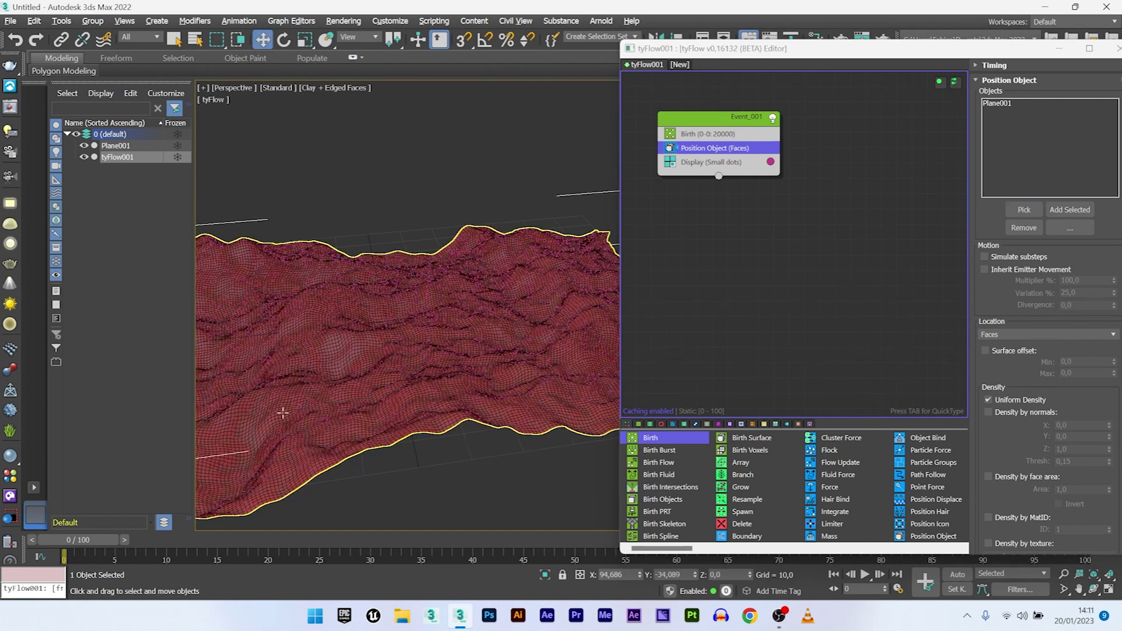
Set the size multiplier of the event's Display operator to 2
scroll(395, 406, up, 3)
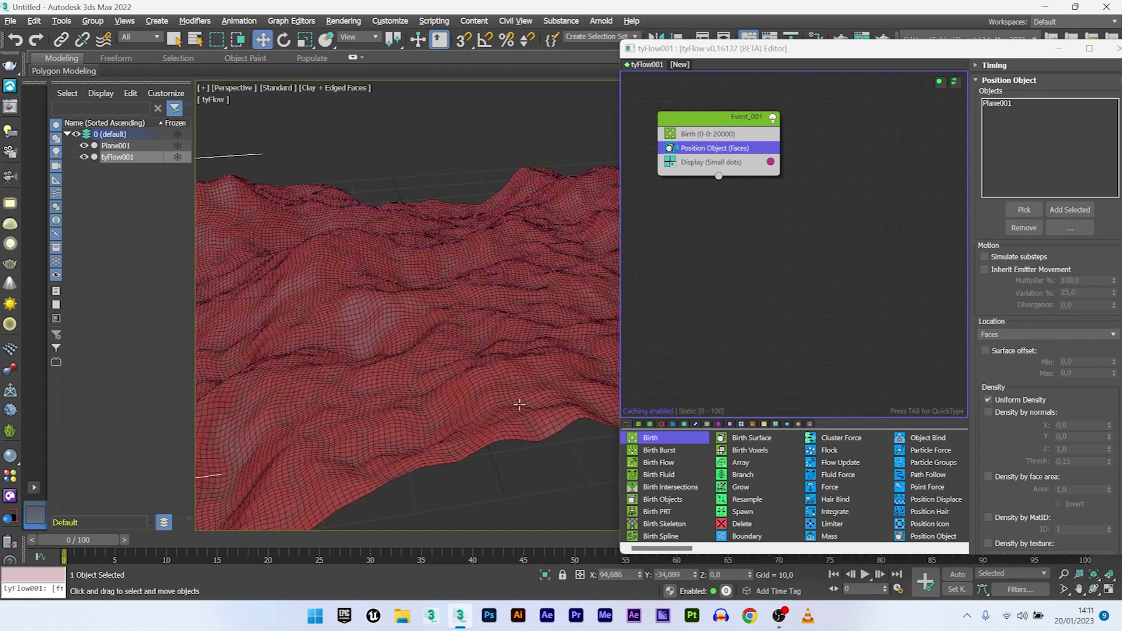
scroll(536, 374, down, 4)
click(711, 162)
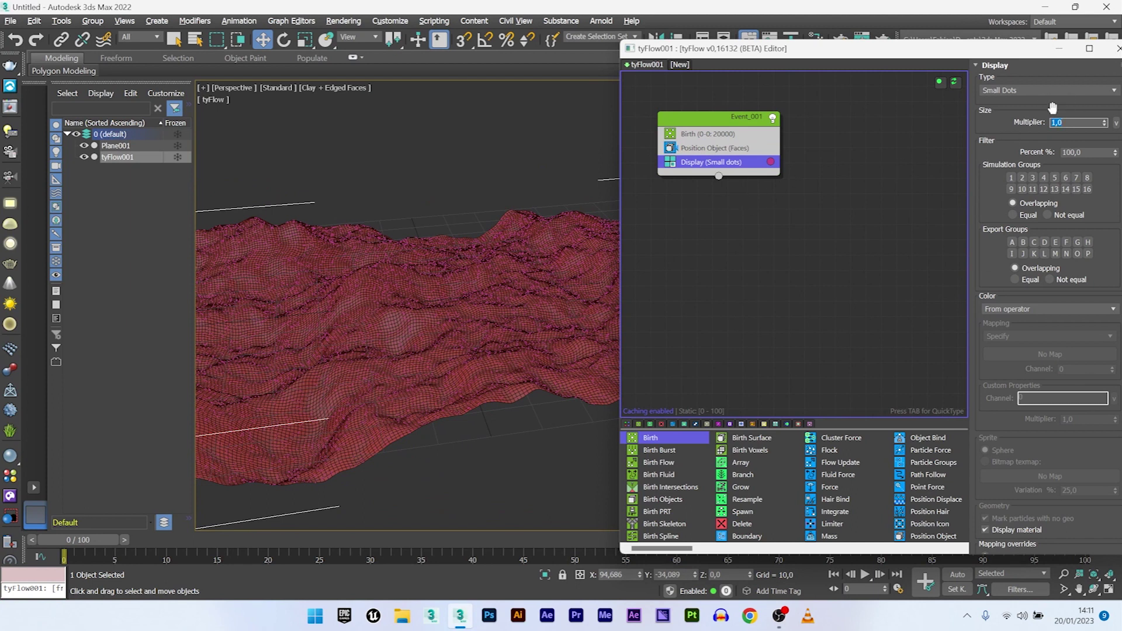
text(2)
key(Return)
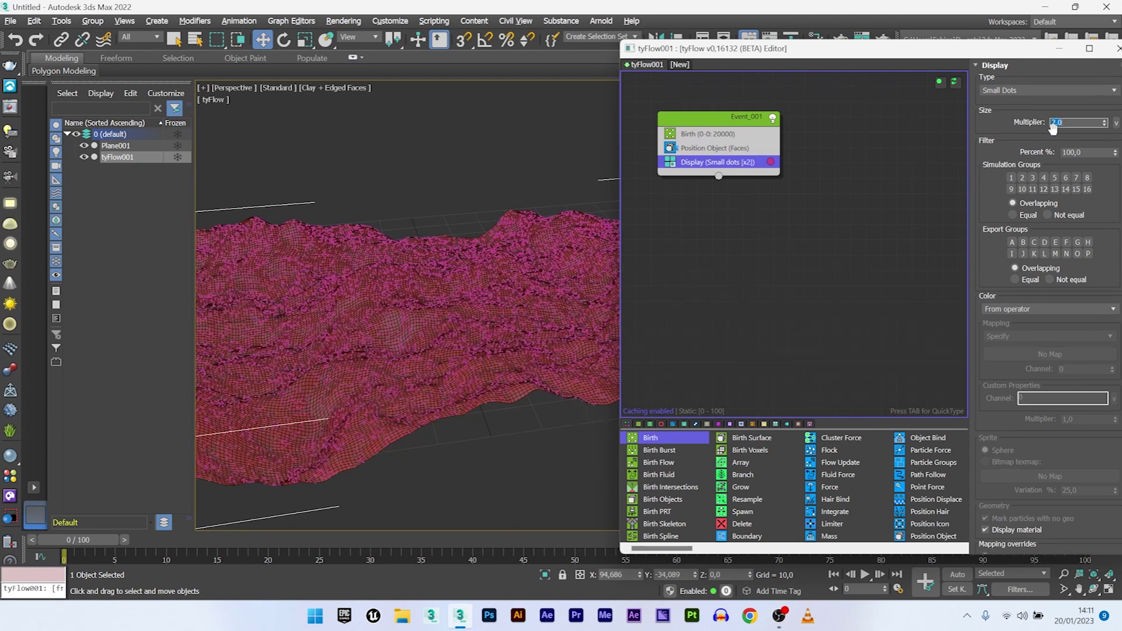
Change the Display operator's particle color to white
click(770, 162)
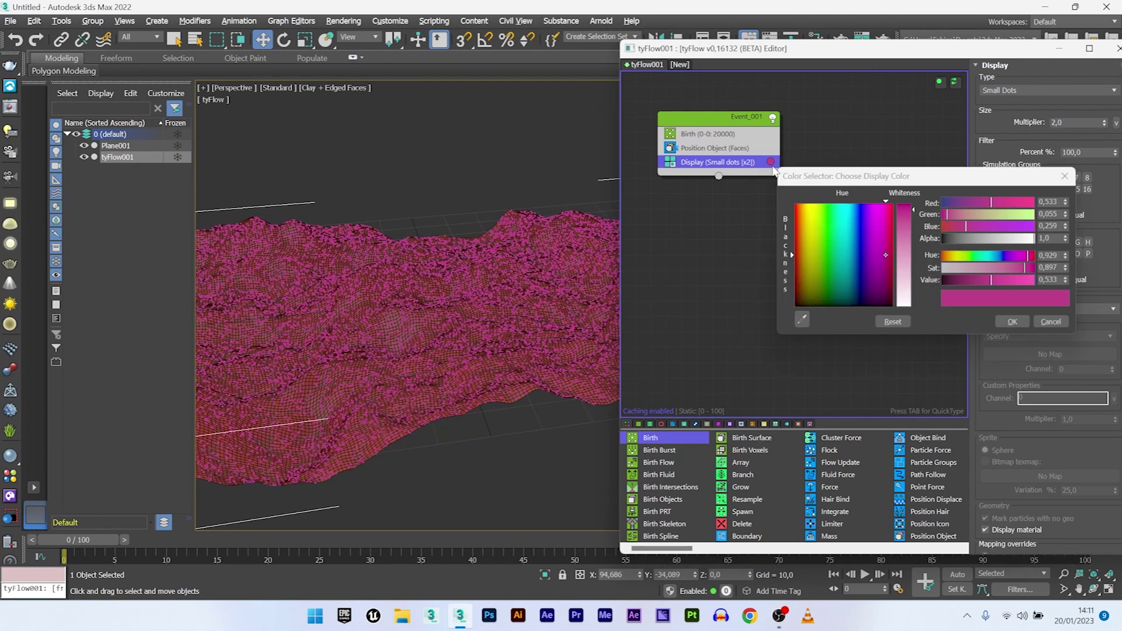
click(902, 299)
click(1010, 325)
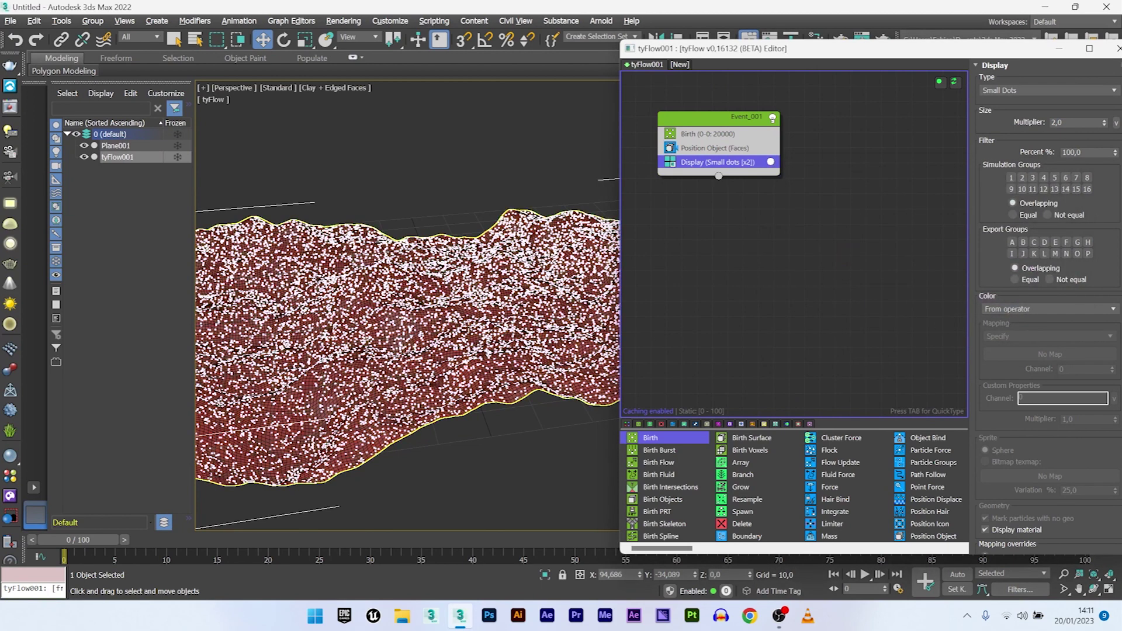
alt+middle_drag(425, 263, 468, 269)
scroll(424, 298, down, 1)
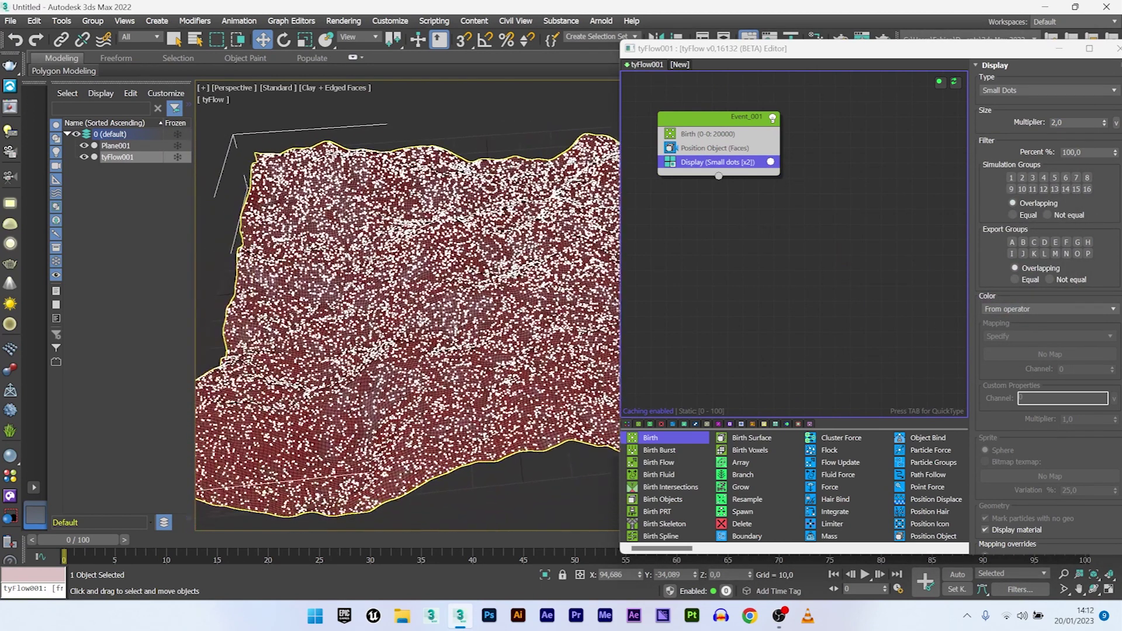
Enable Separation in the Position Object operator and set its distance to 2.5
click(707, 148)
drag(876, 49, 814, 47)
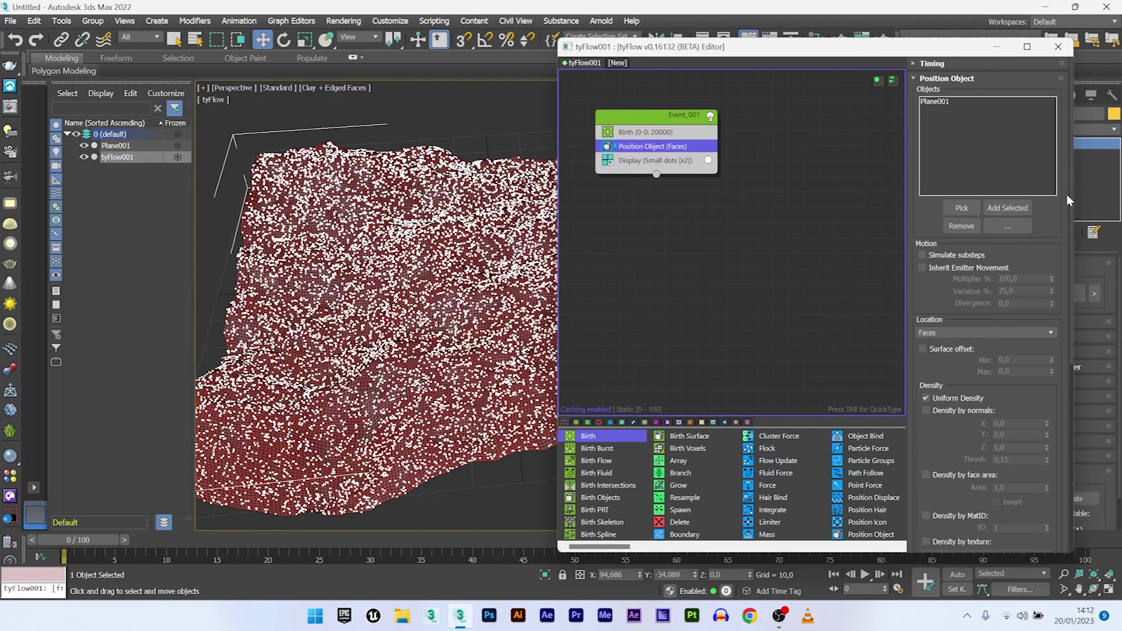
scroll(1062, 198, down, 5)
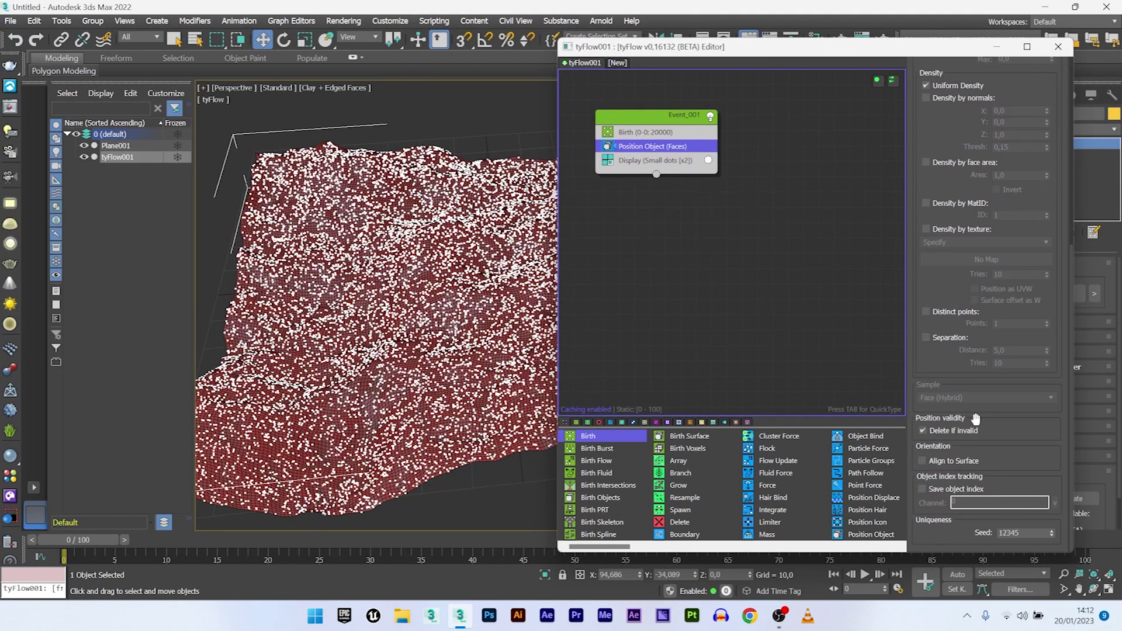
click(925, 337)
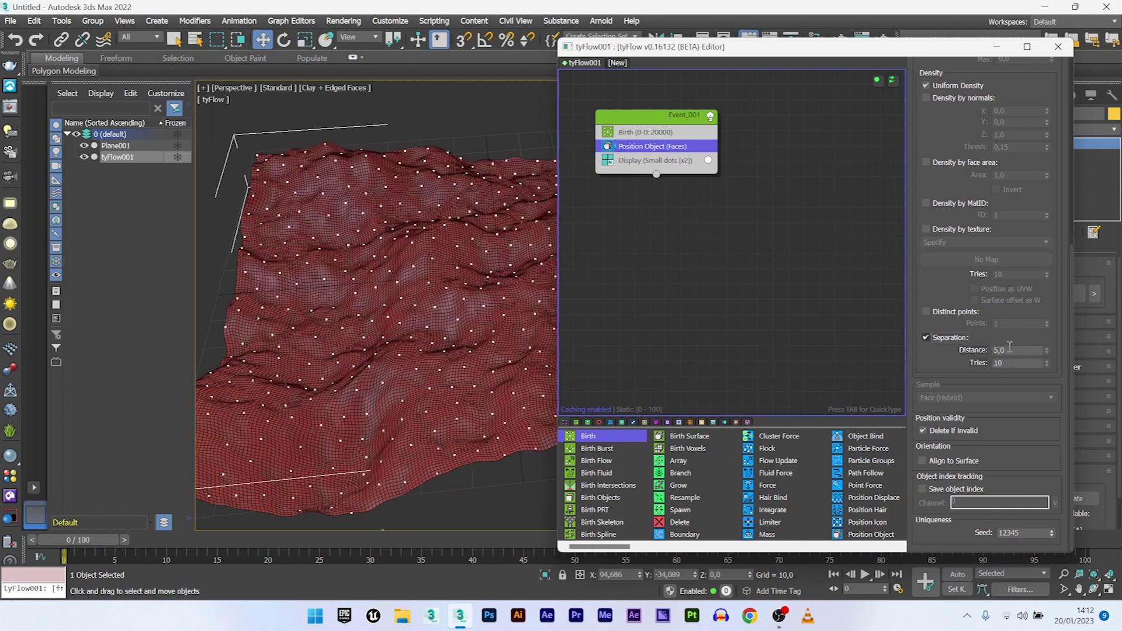
double_click(1001, 350)
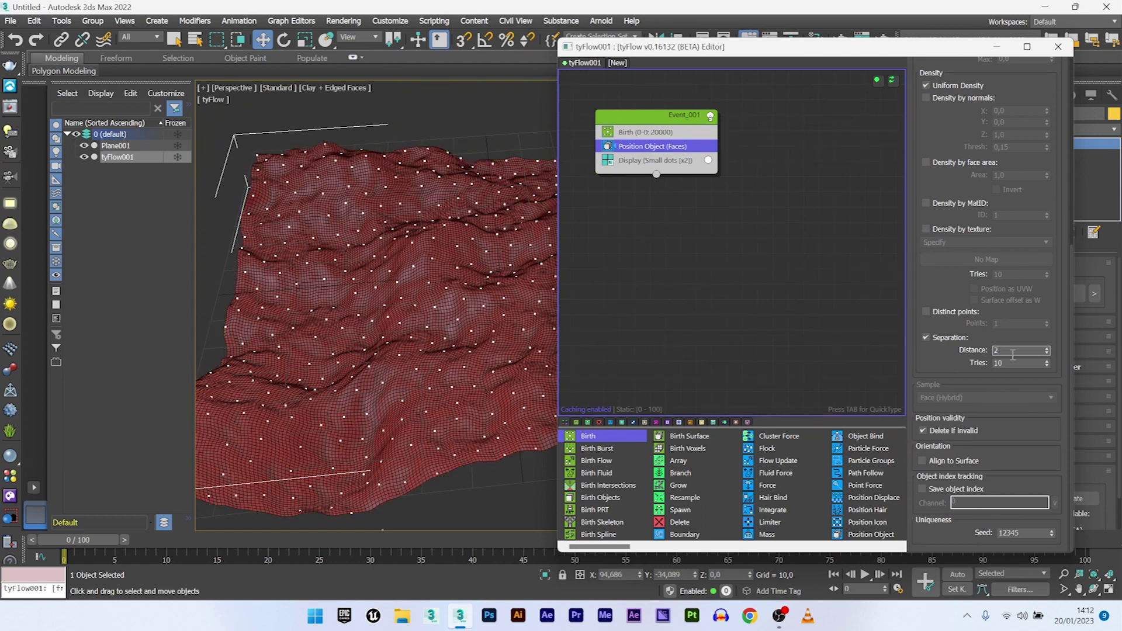
key(Return)
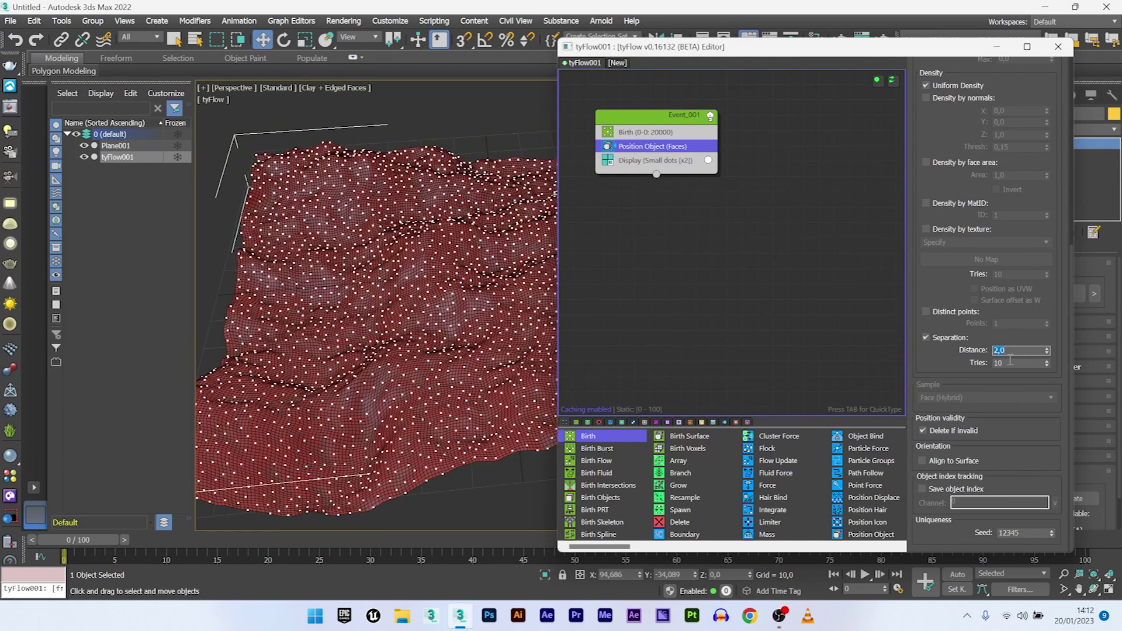
key(Return)
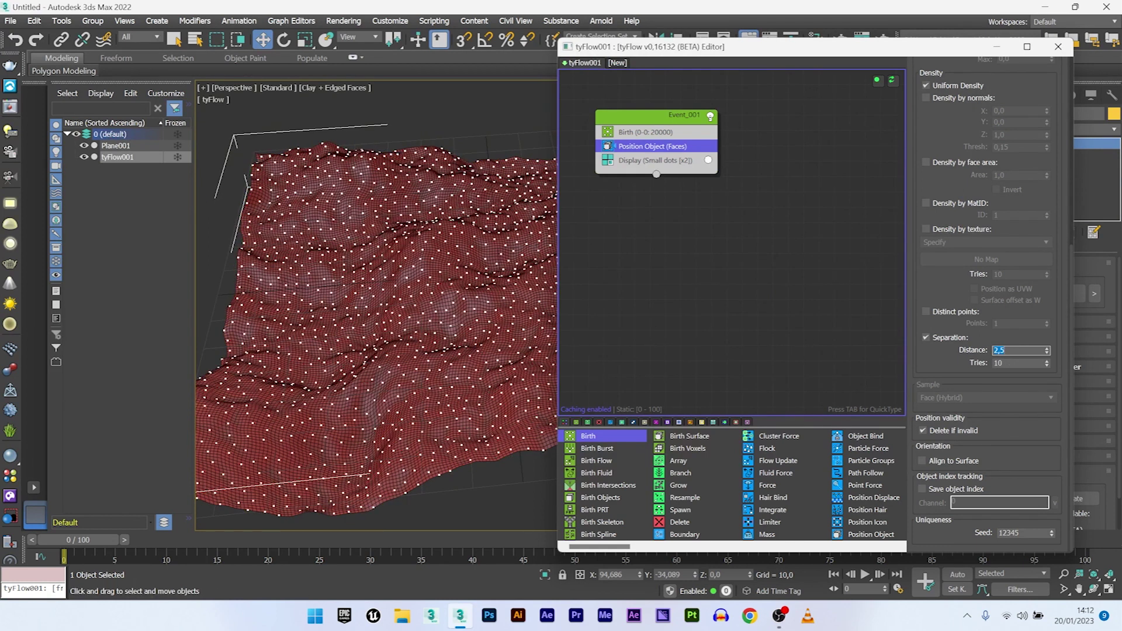
Add a Speed operator to the event, directly above the Position Object operator
alt+middle_drag(420, 304, 676, 135)
drag(557, 165, 760, 165)
click(825, 151)
key(Tab)
text(spee)
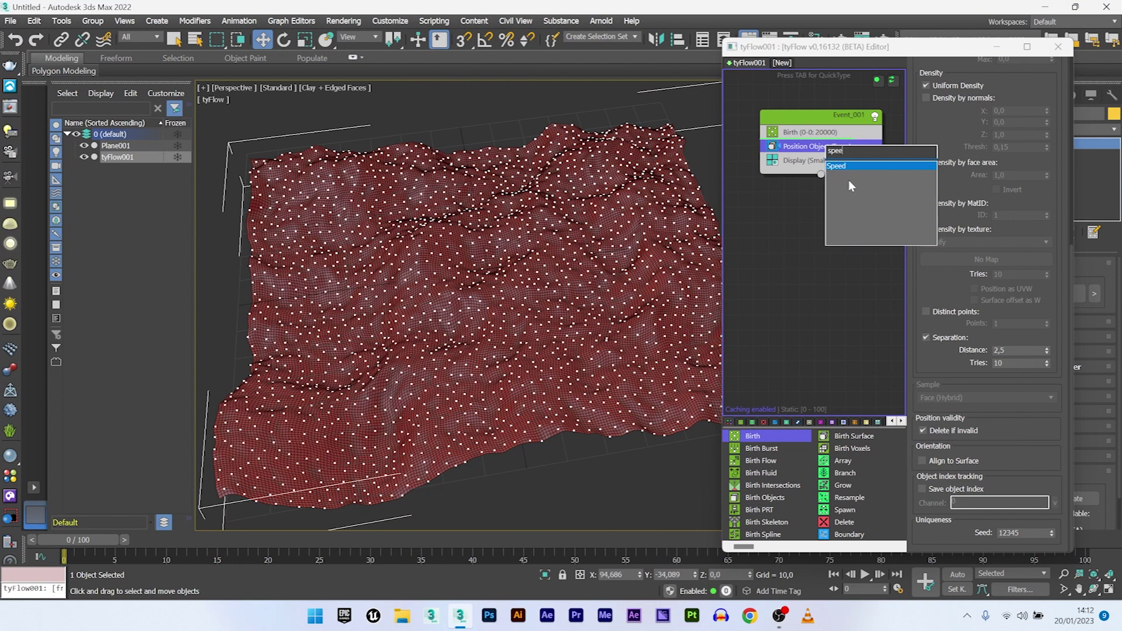
click(841, 167)
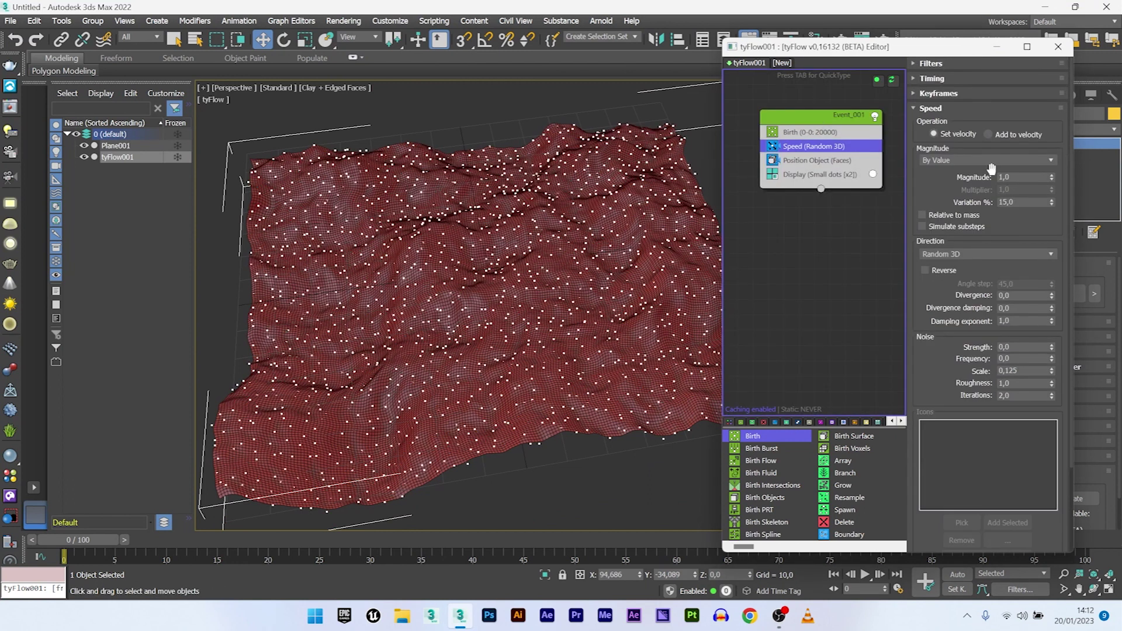
Set the Speed operator's direction to Particle Z and its magnitude to 3
click(940, 160)
click(939, 162)
click(941, 255)
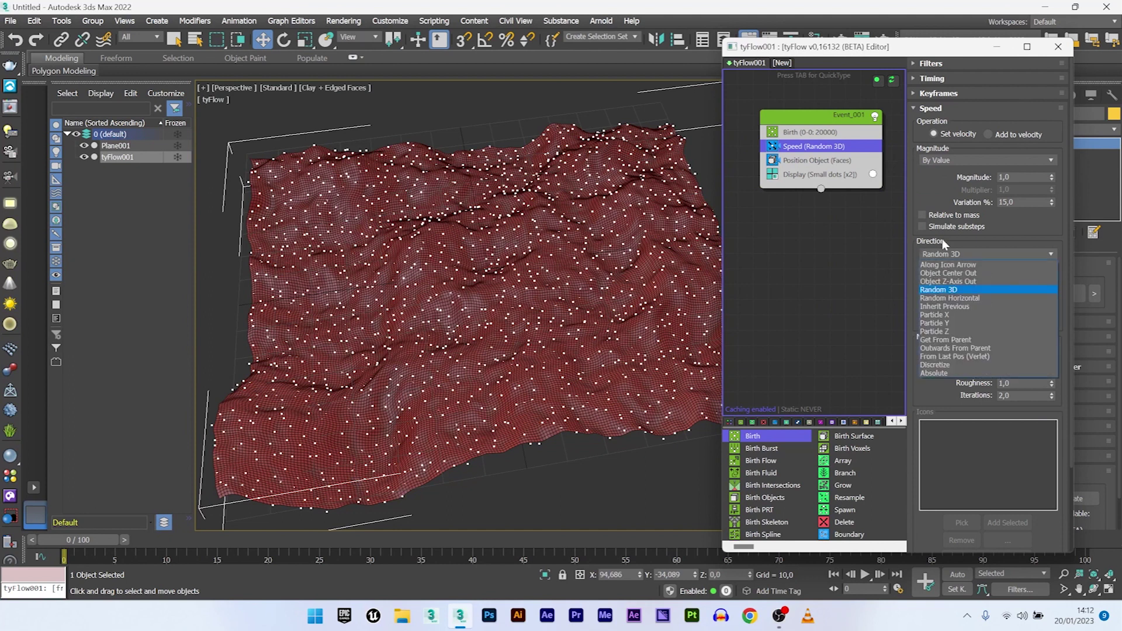
click(928, 329)
click(1022, 179)
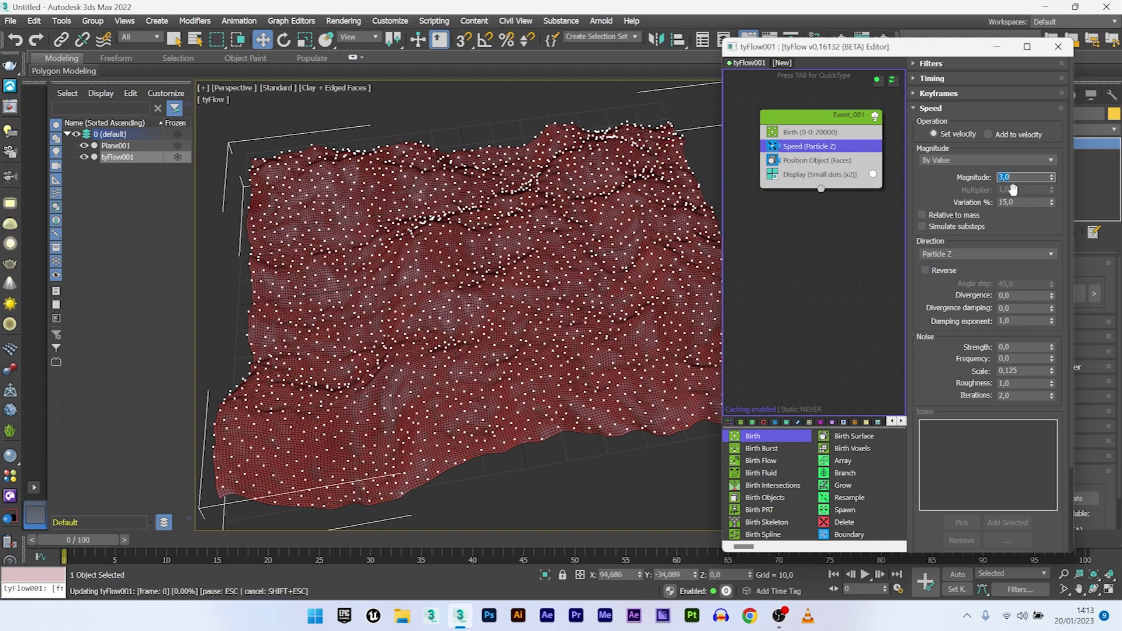
text(3)
key(Return)
Preview the particle motion at frame 9 and set the Speed operator's variation to 50%
alt+middle_drag(454, 315, 463, 401)
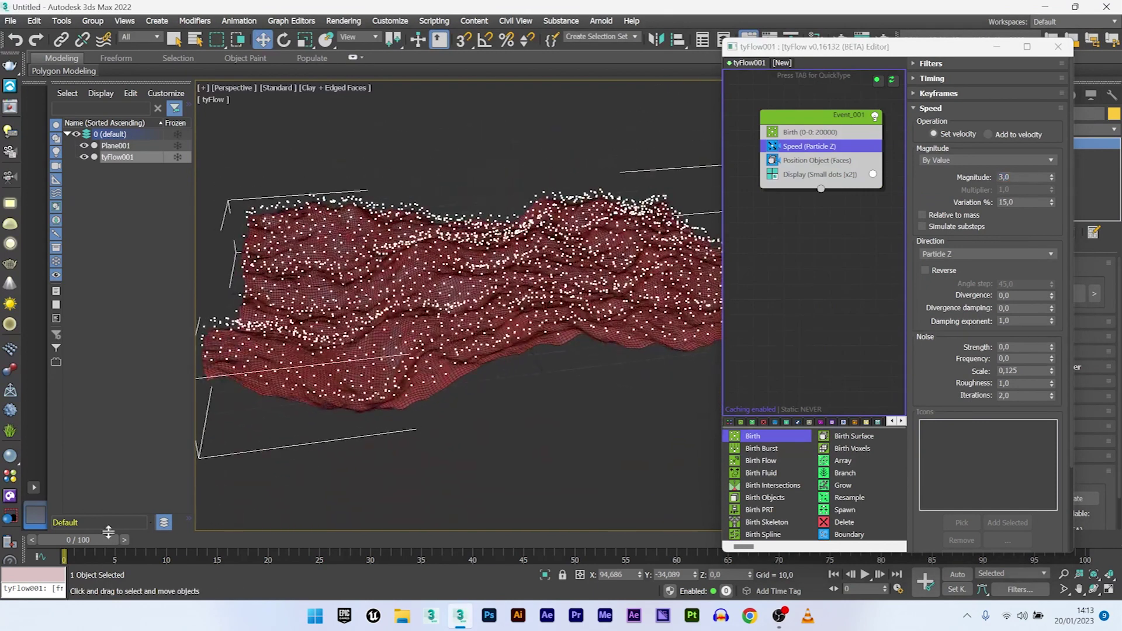
drag(84, 545, 171, 537)
alt+middle_drag(275, 439, 317, 373)
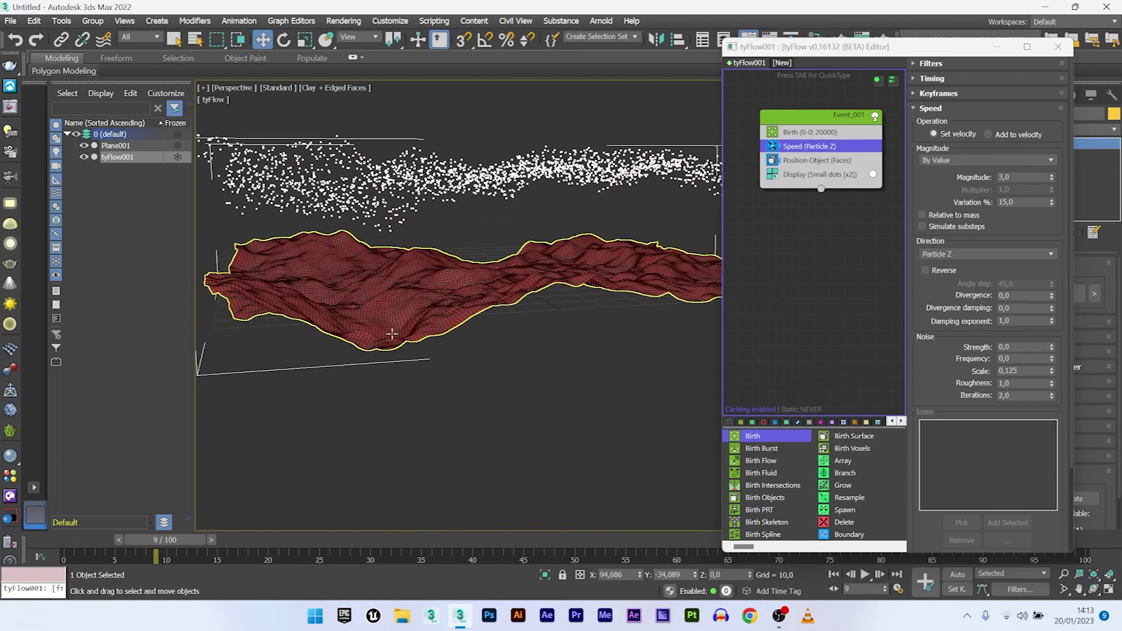
alt+middle_drag(401, 202, 390, 265)
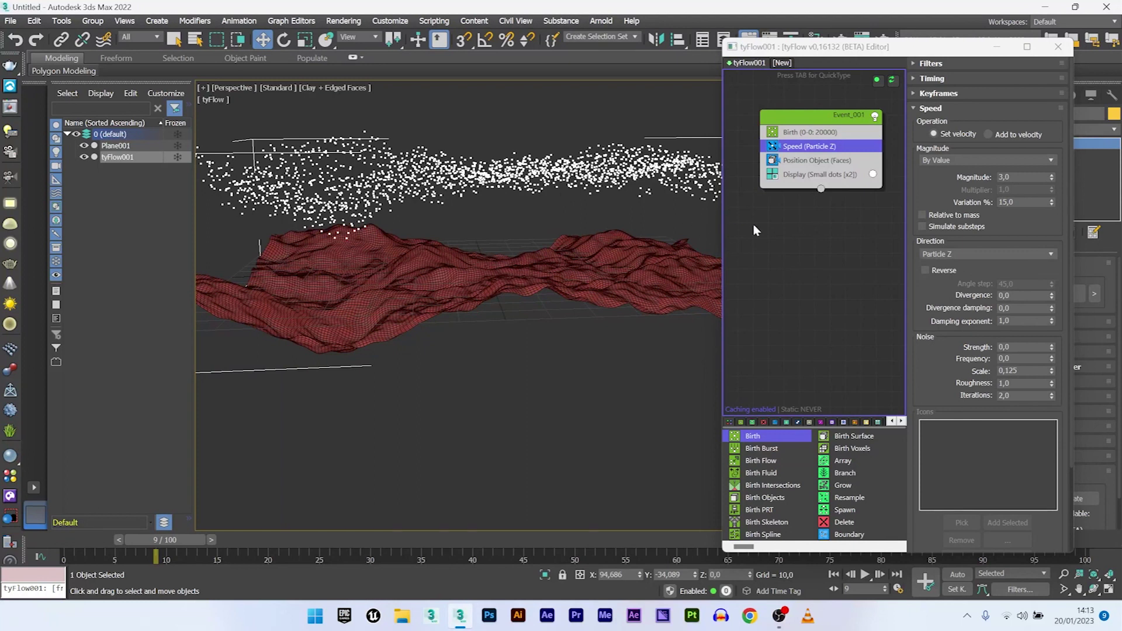
double_click(1029, 200)
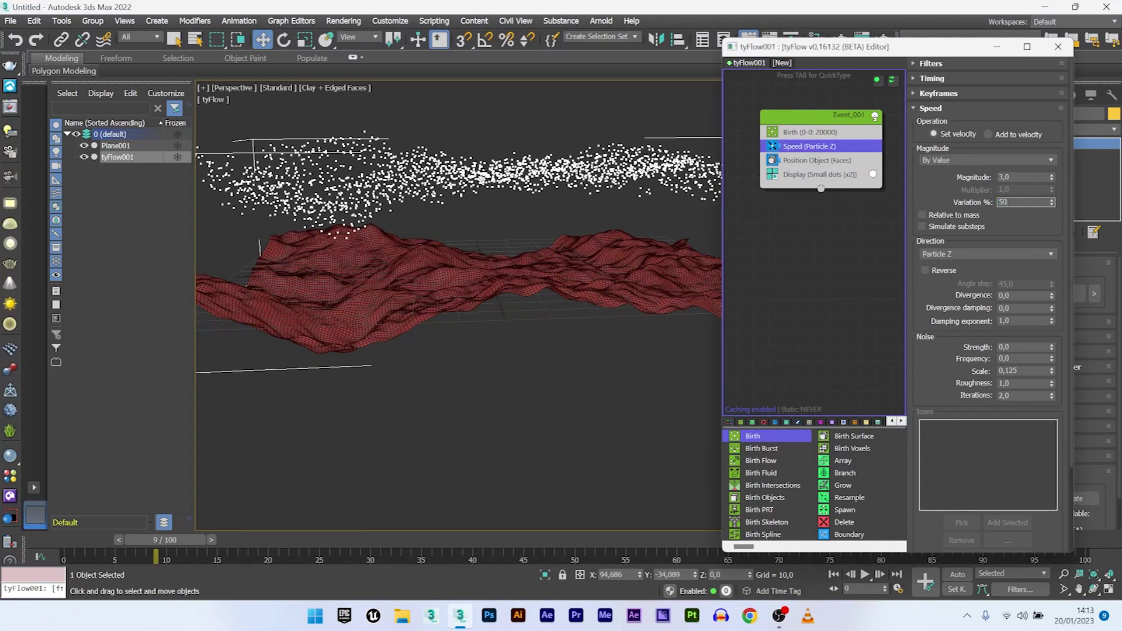
key(Return)
alt+middle_drag(404, 259, 450, 263)
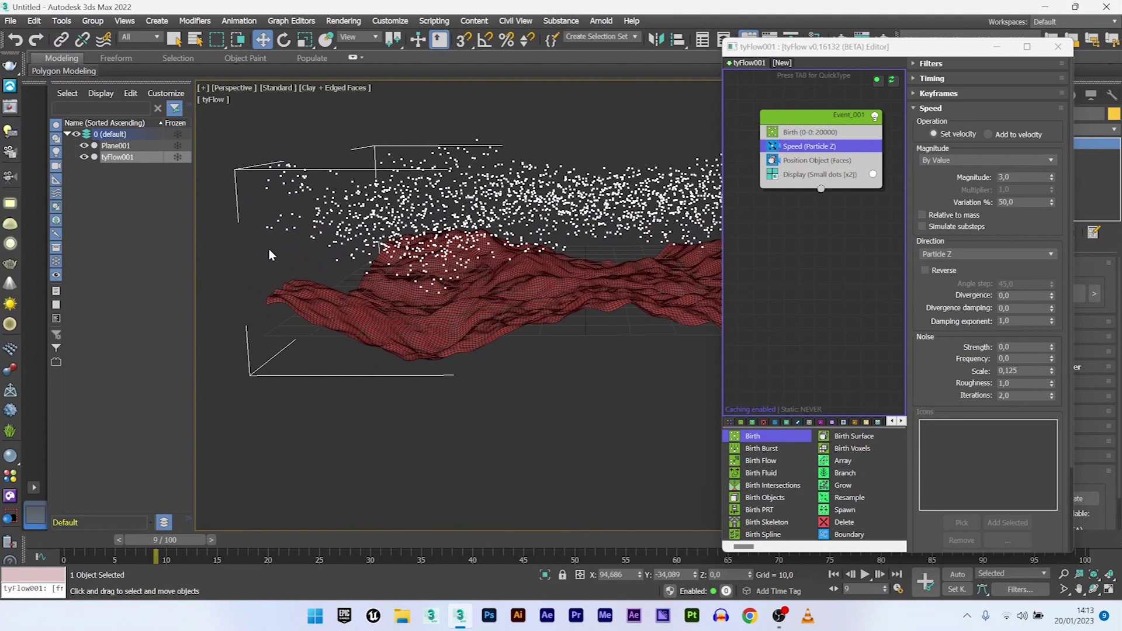
Add a Spawn operator below Position Object in the event and return the timeline to frame 0
click(809, 160)
key(Tab)
text(spa)
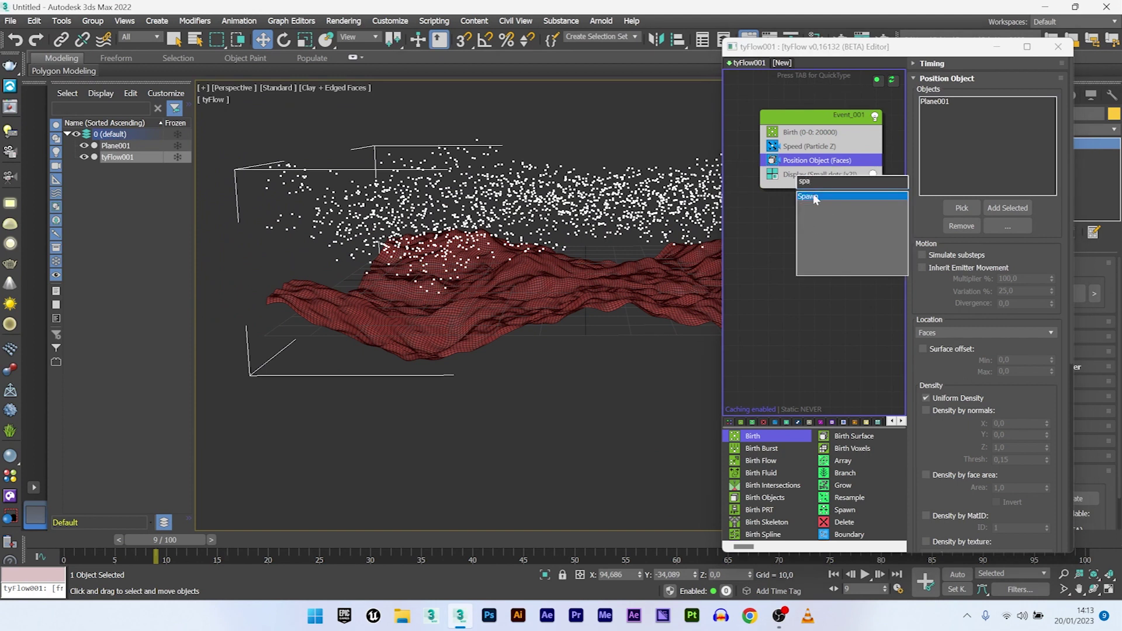
click(815, 197)
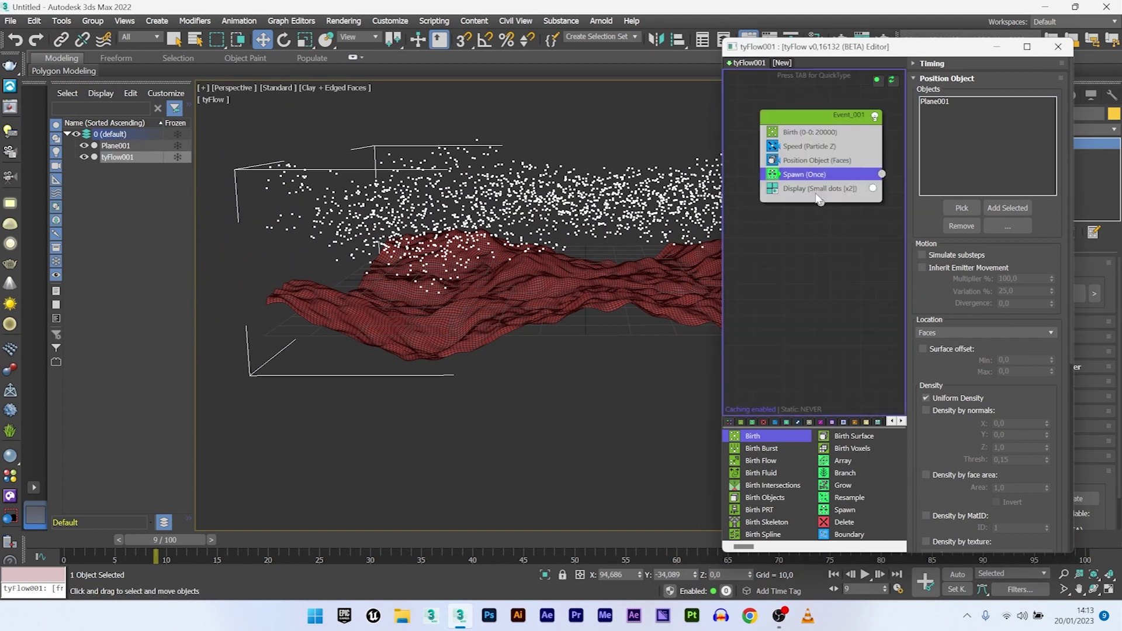
click(56, 541)
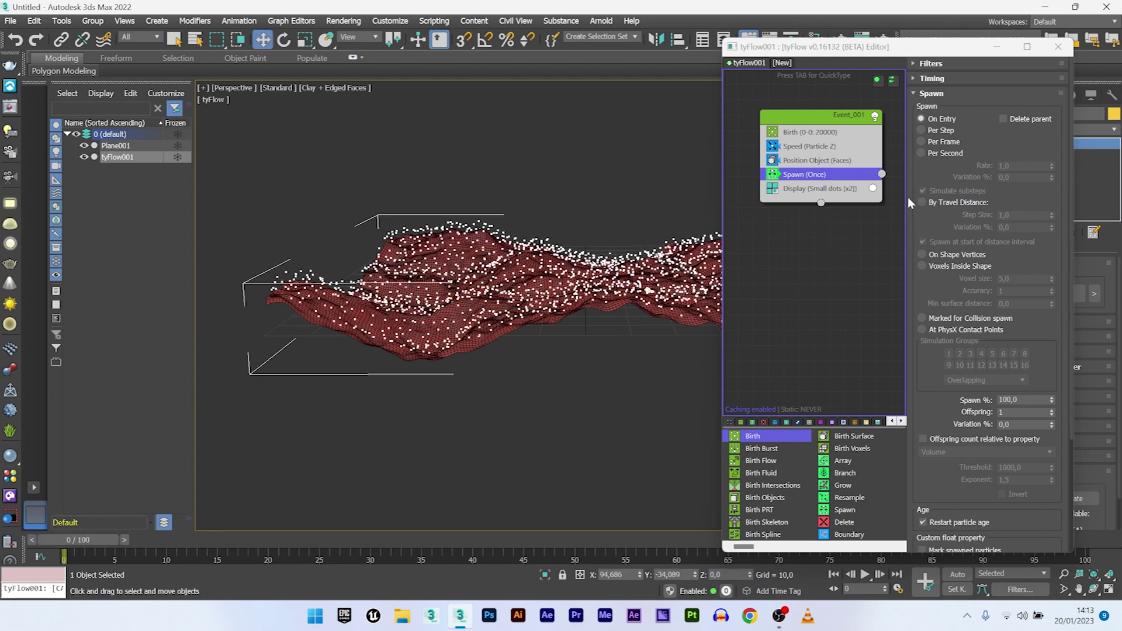
Make the Spawn operator spawn by travel distance and set its inherited velocity to 0%
click(940, 203)
scroll(1053, 388, down, 5)
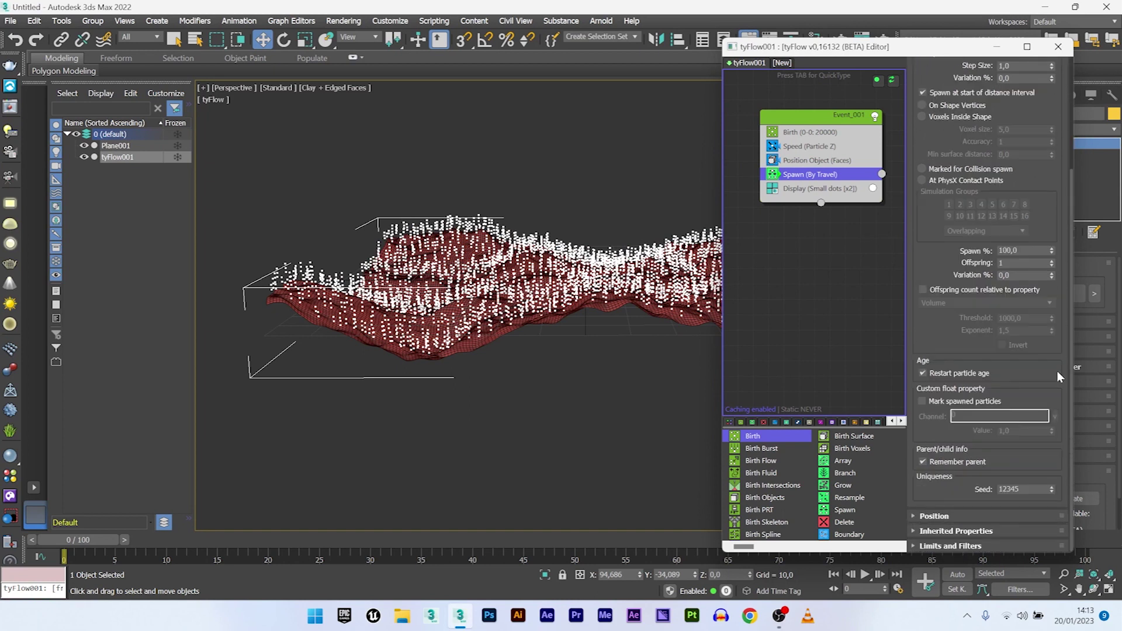
click(938, 532)
click(1027, 381)
text(0)
key(Return)
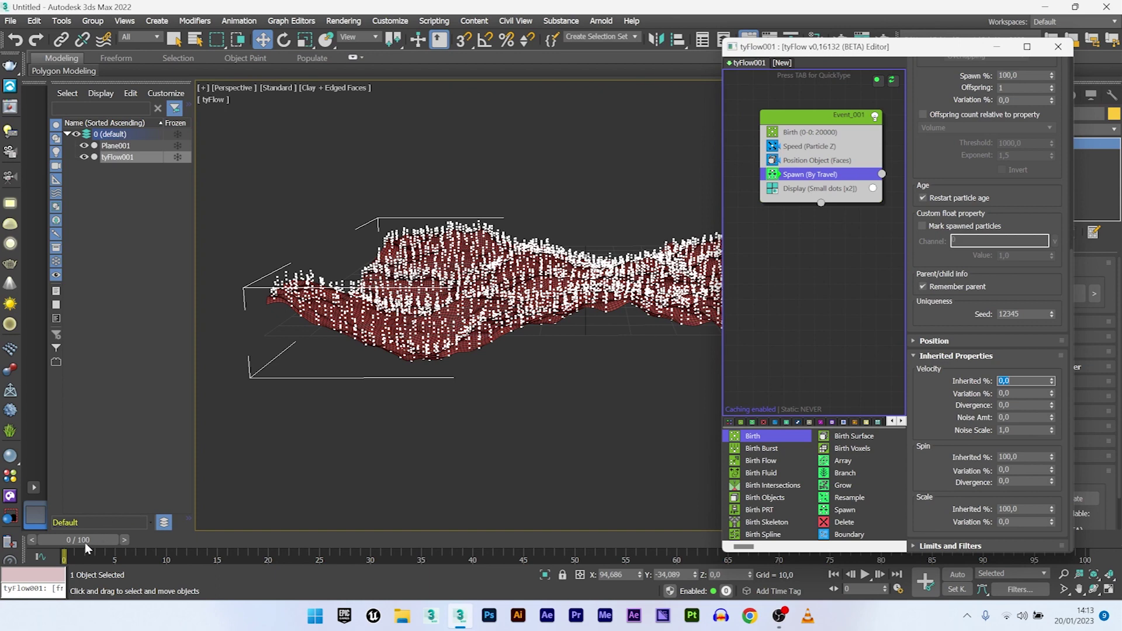
Preview the spawned trails at frame 13 and set the Spawn operator's travel step size to 2
drag(85, 542, 197, 520)
key(w)
middle_drag(267, 384, 210, 396)
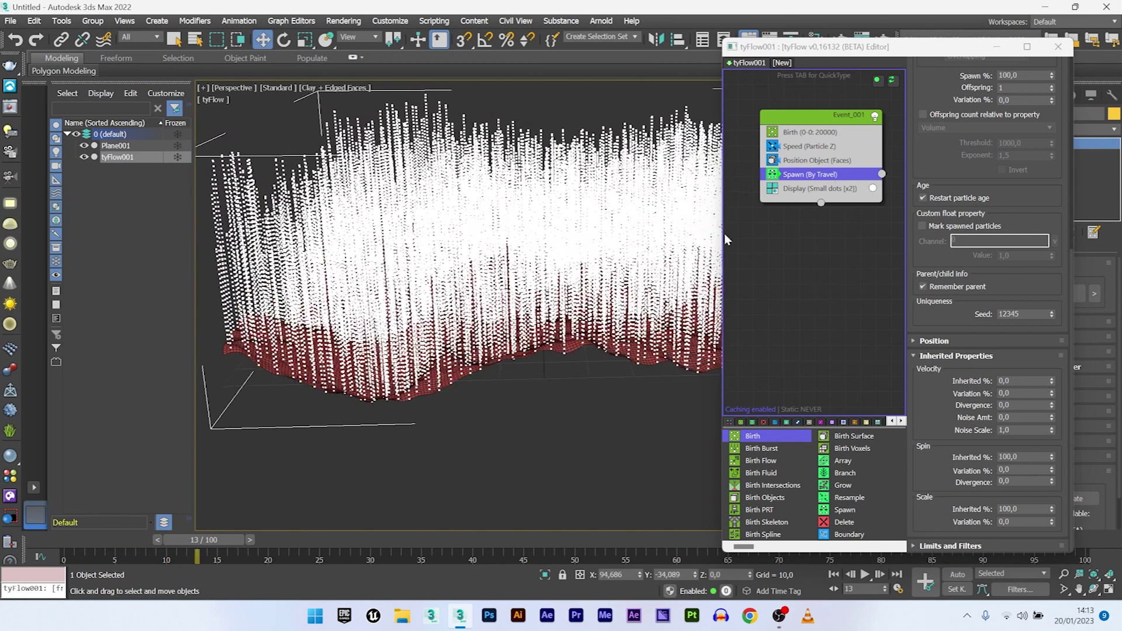
drag(1071, 304, 1061, 117)
double_click(1017, 215)
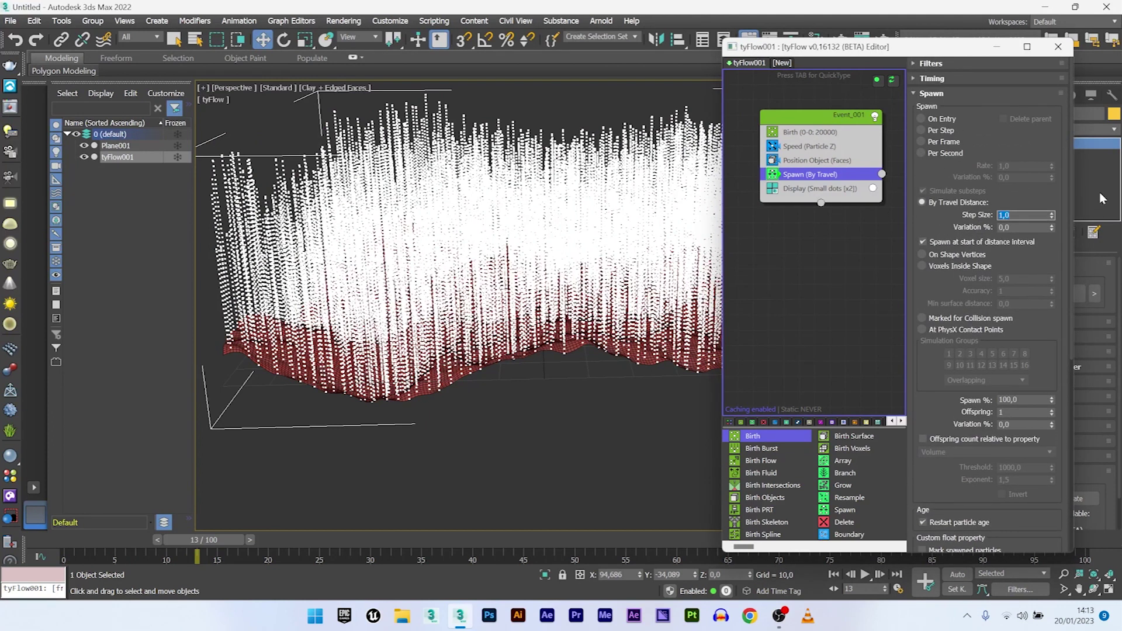
key(Return)
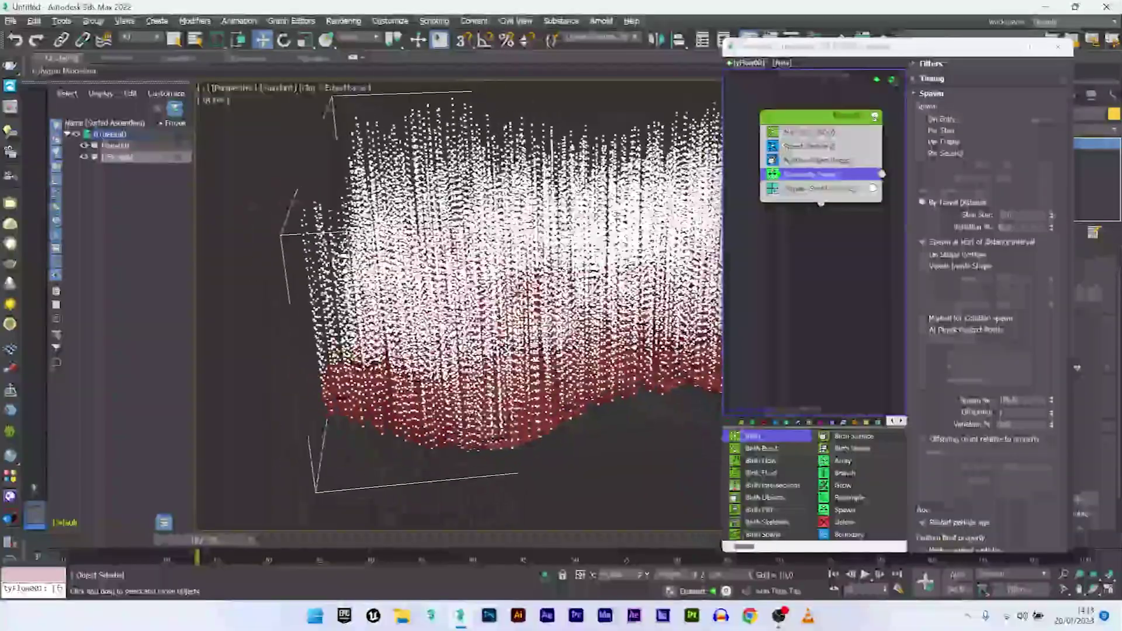
mouse_move(458, 275)
alt+middle_down()
mouse_move(514, 316)
mouse_move(452, 284)
alt+middle_up()
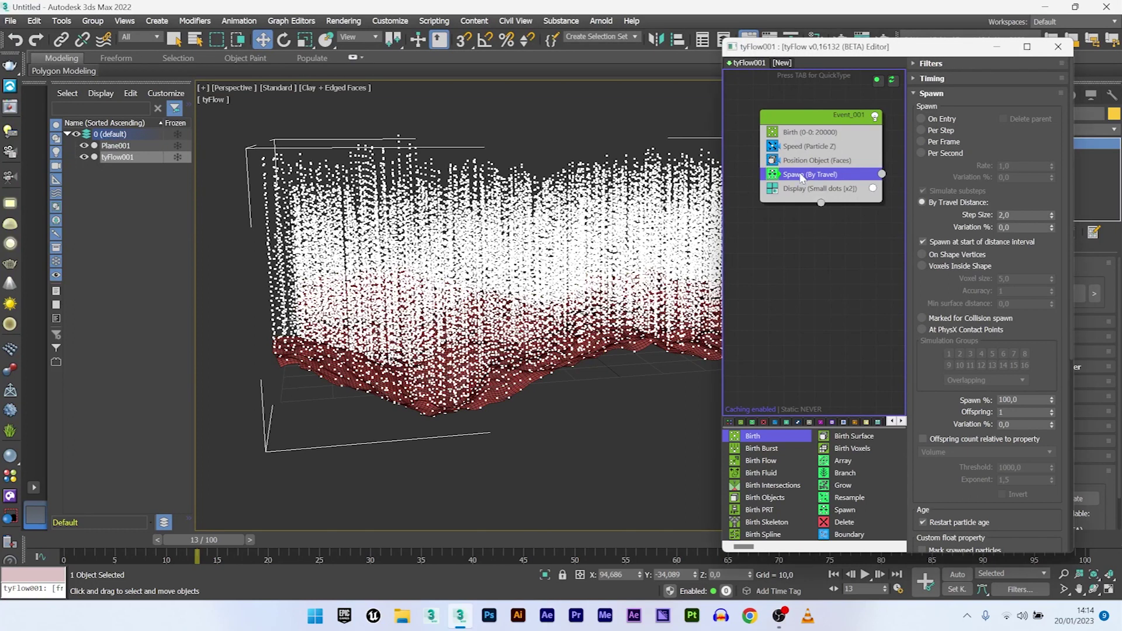
Add a Time Test operator below Spawn in the event and widen the flow editor
key(Tab)
text(ti)
key(Return)
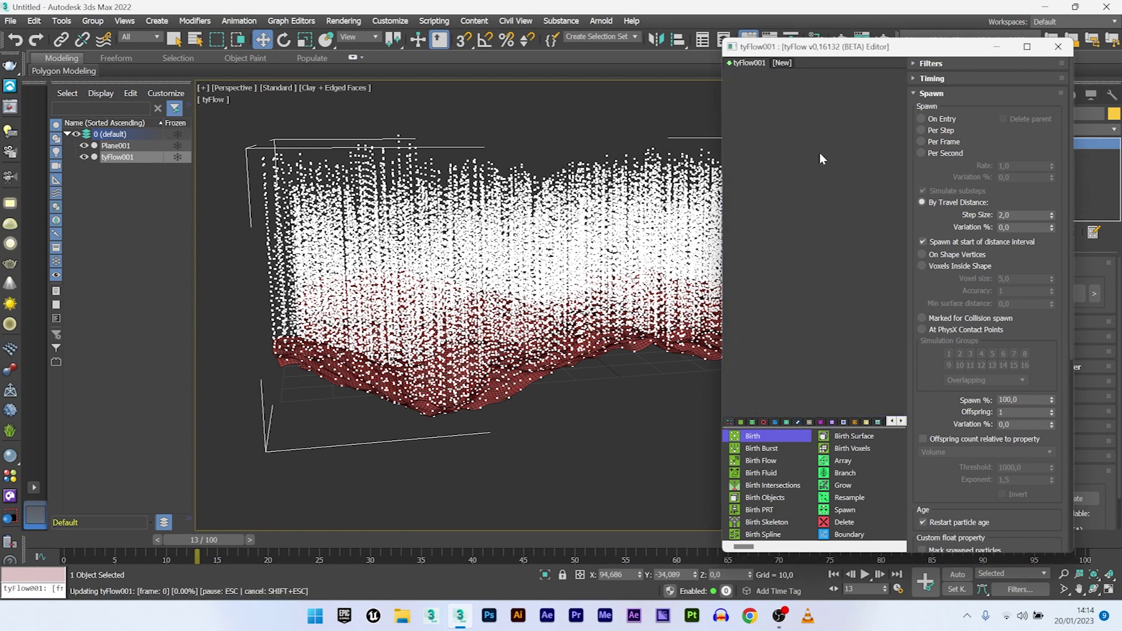
drag(818, 174, 560, 193)
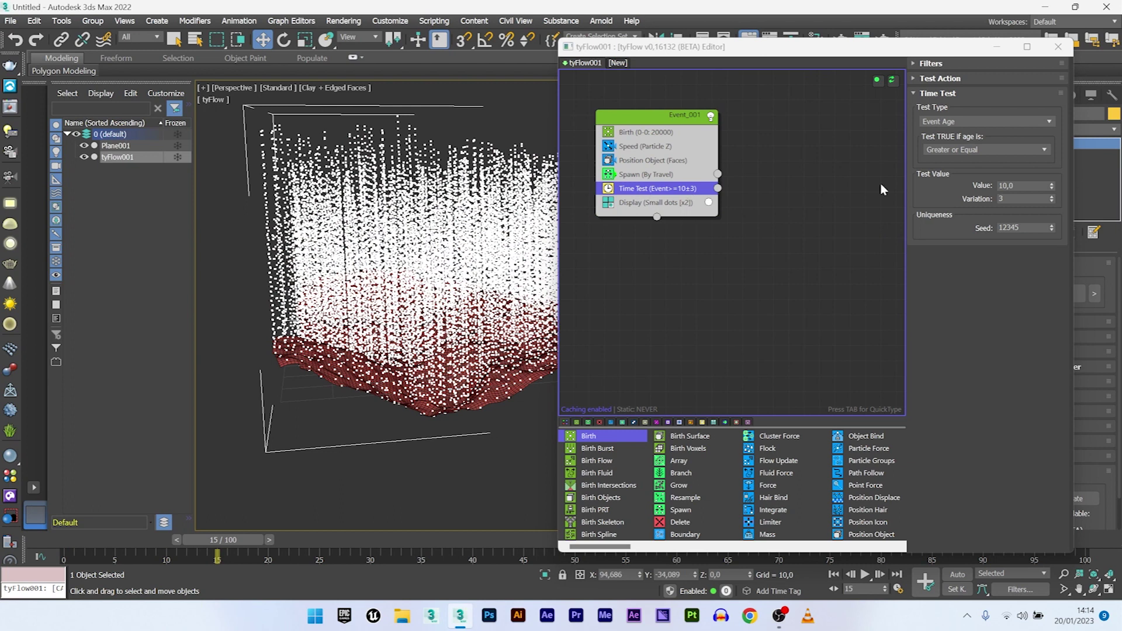
Set the Time Test value to 10 with a variation of 0, and preview the trails at frame 10
double_click(1030, 185)
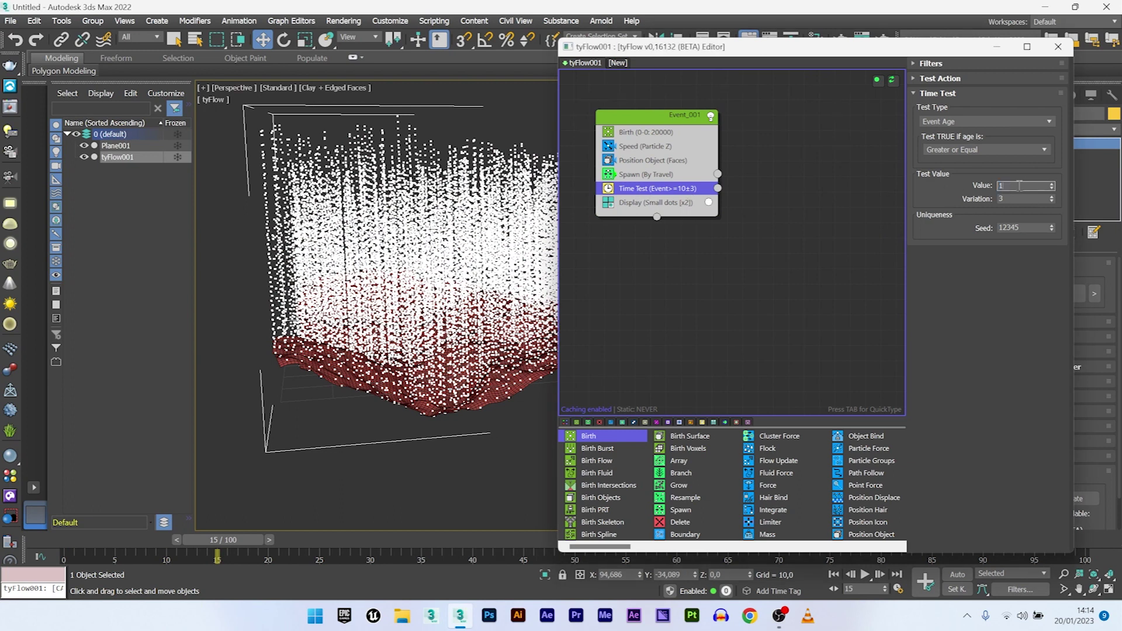
key(Return)
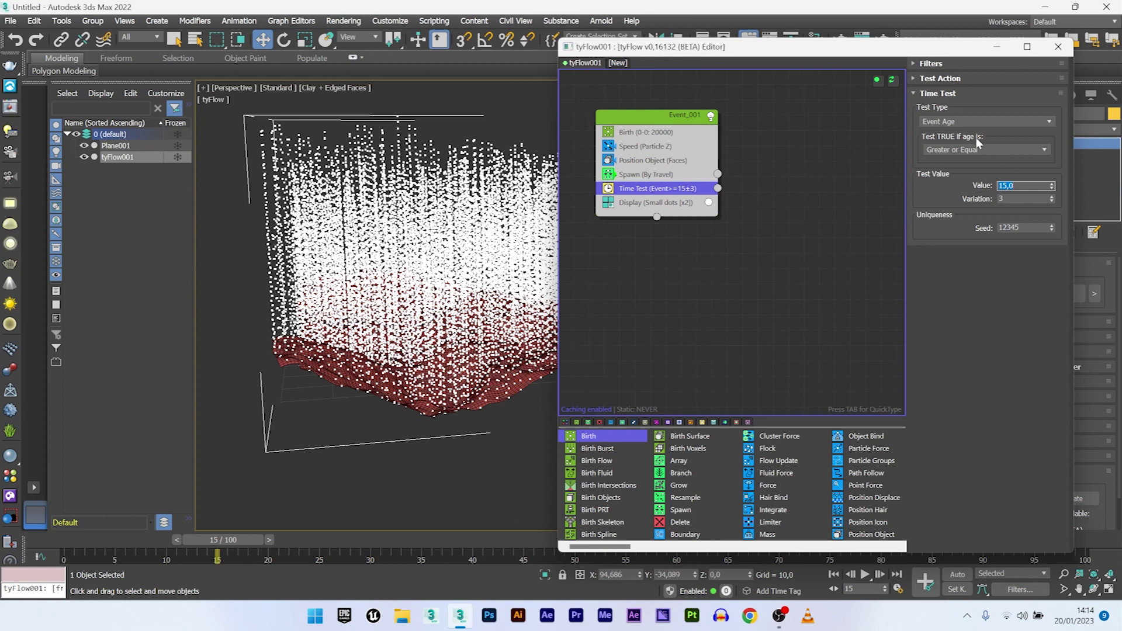
text(10)
key(Return)
click(1007, 199)
key(Return)
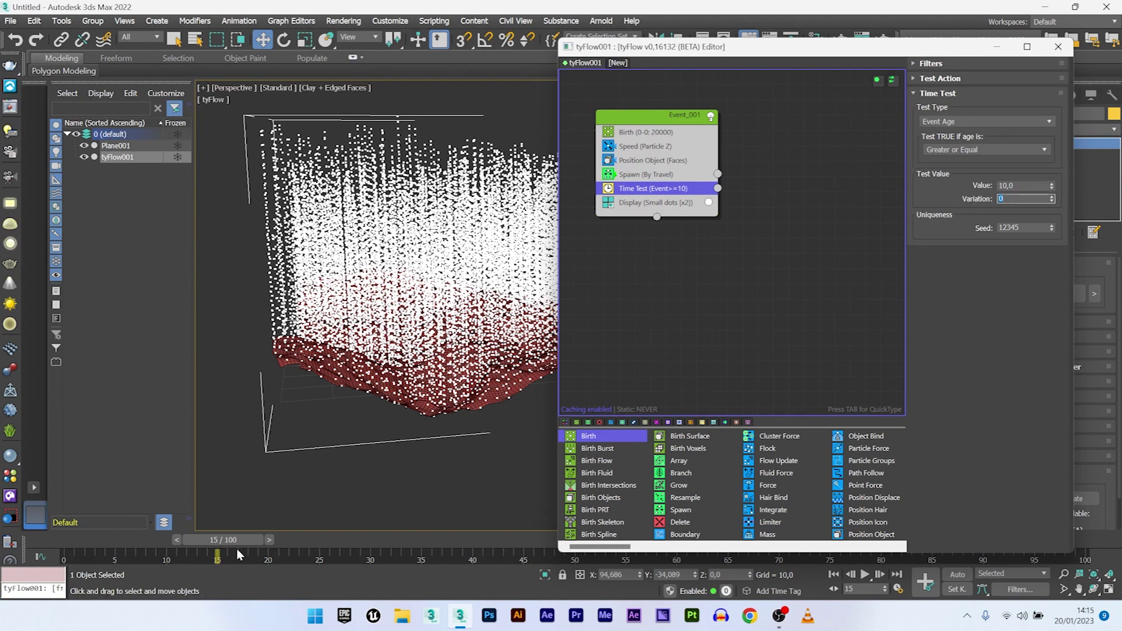
drag(237, 542, 195, 549)
alt+middle_drag(287, 478, 245, 455)
alt+middle_drag(246, 292, 320, 313)
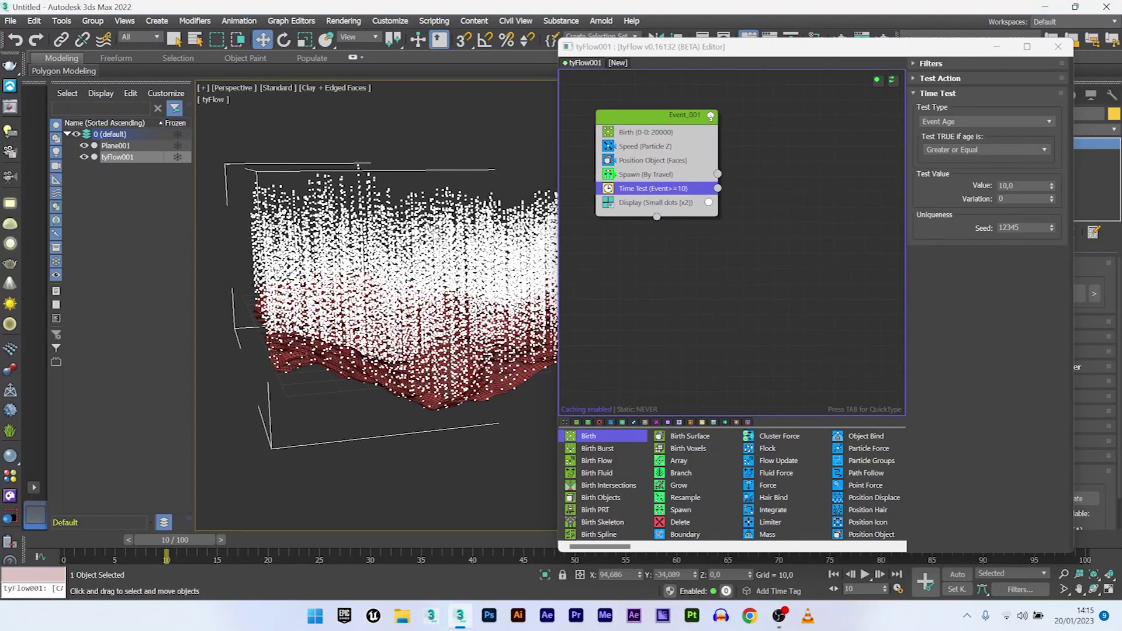
alt+middle_drag(379, 238, 345, 262)
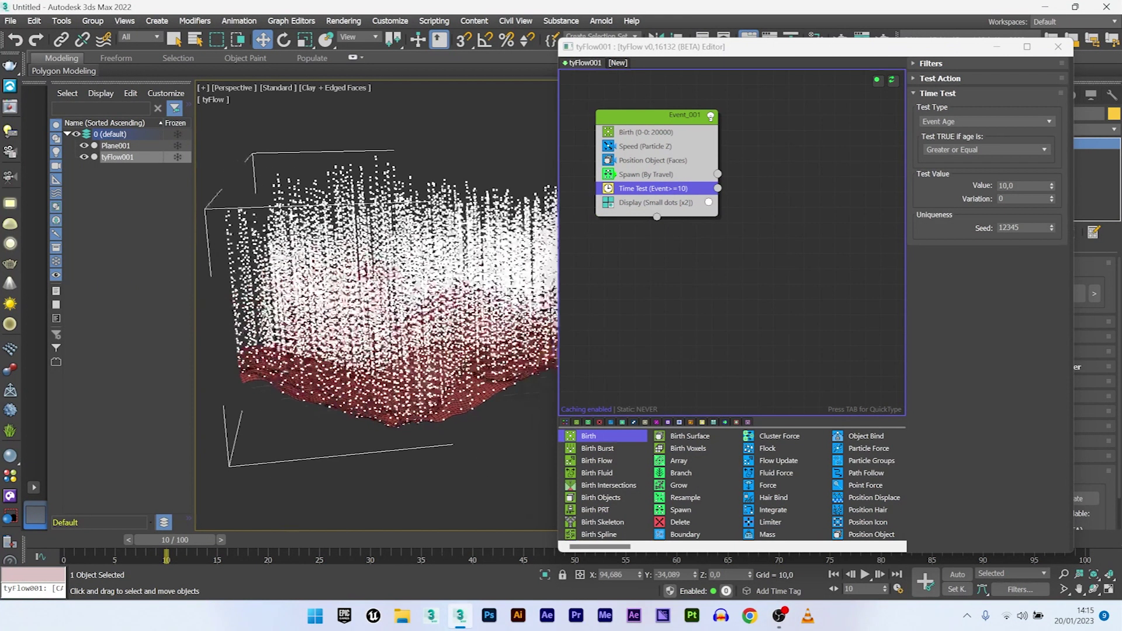
Create a separate event containing a Stop operator, beside the first event
click(804, 231)
key(Tab)
text(stop)
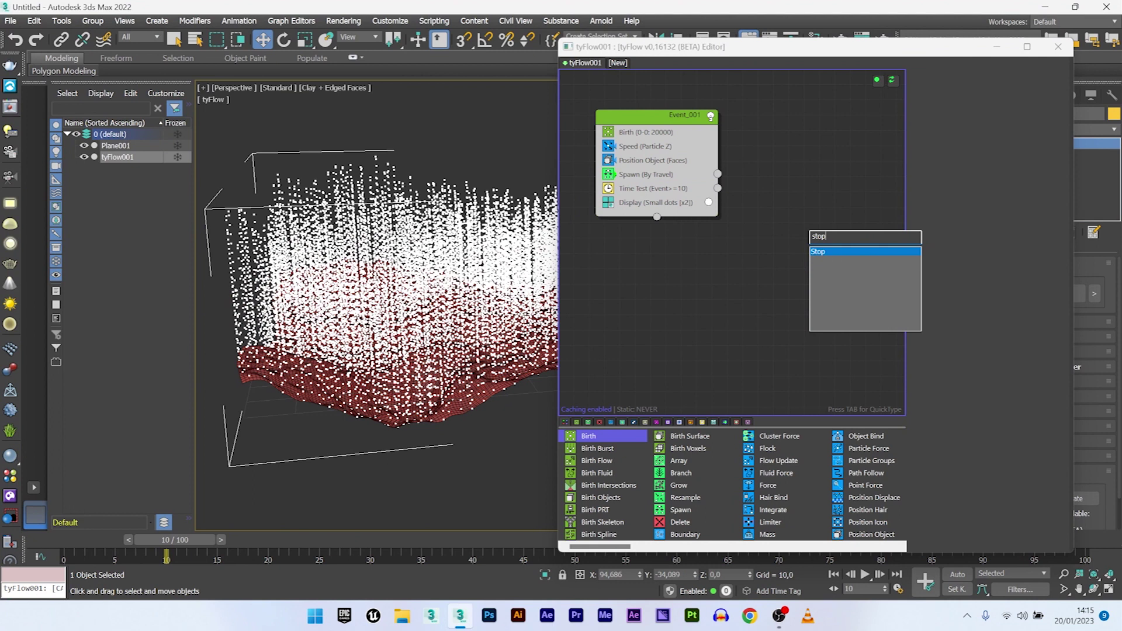
click(826, 252)
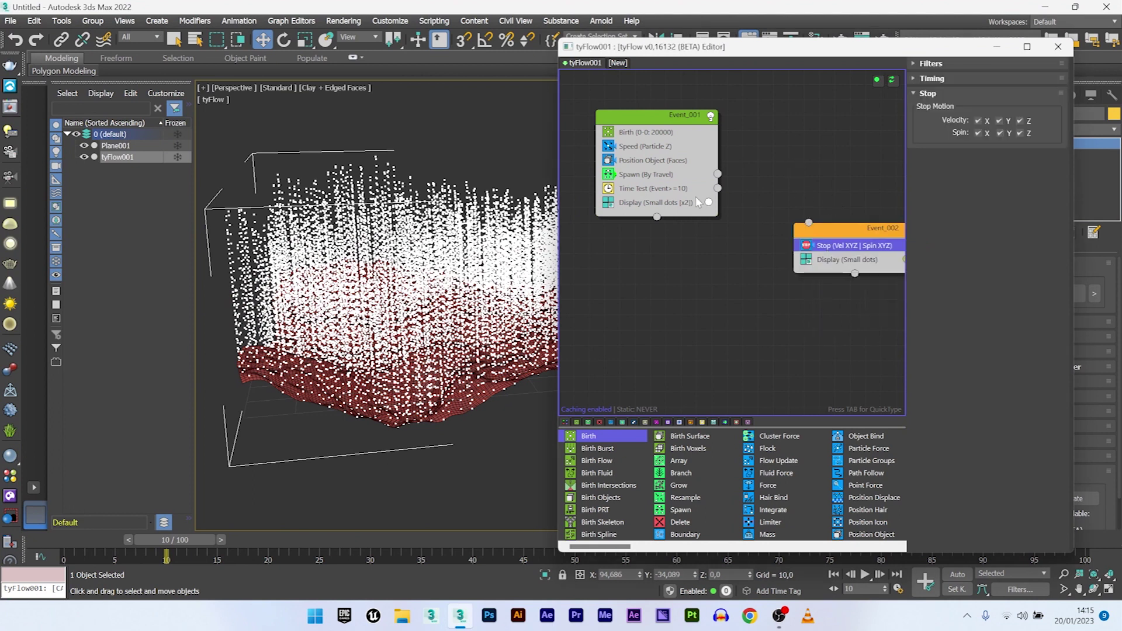
Replace the Stop event's default Display operator with the first event's Display operator
drag(685, 201, 841, 257)
click(828, 274)
right_click(826, 275)
click(882, 402)
middle_drag(763, 222, 731, 222)
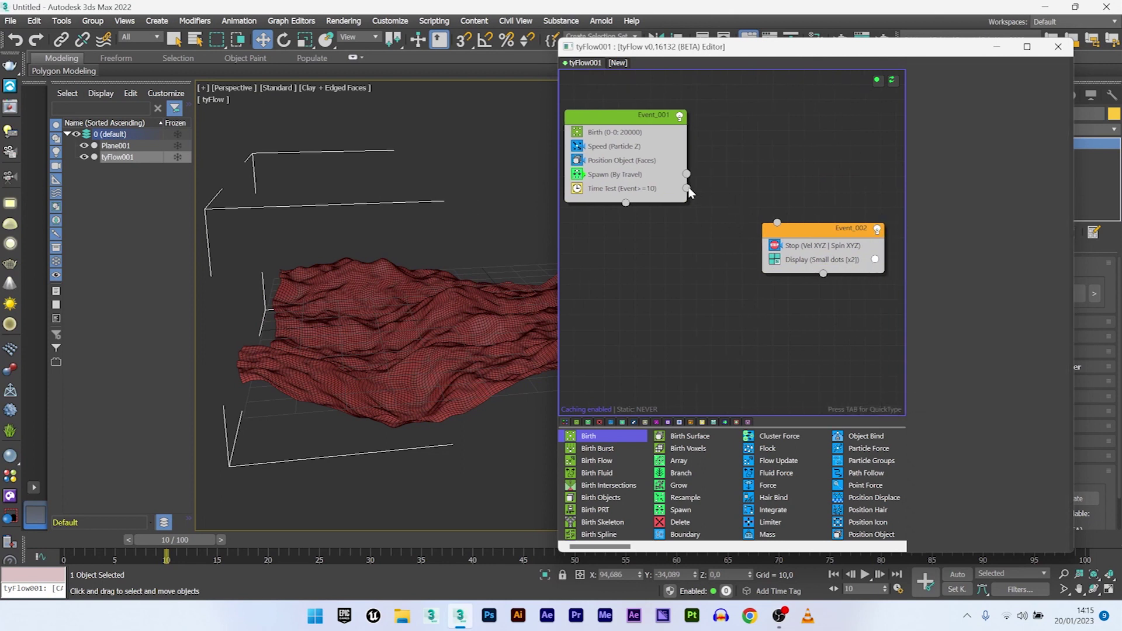
Connect the Time Test output to the Stop event and rewind the timeline to frame 0
drag(686, 189, 776, 223)
drag(181, 539, 79, 542)
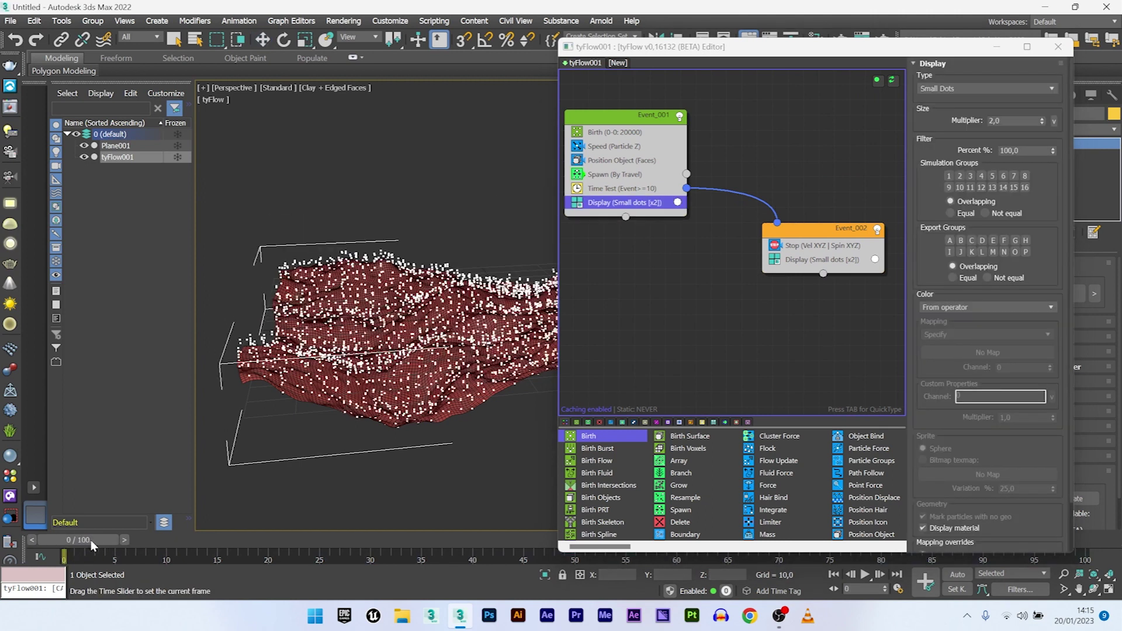
Preview the stopped trails at frame 17 and add a Force operator below Stop in the second event
drag(90, 540, 257, 538)
key(w)
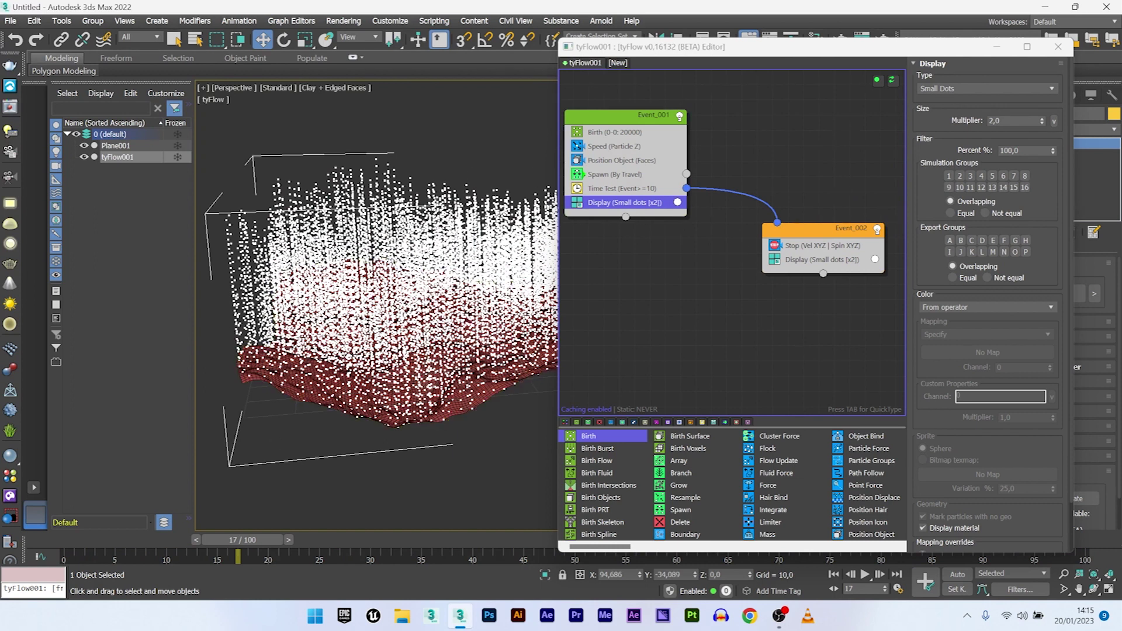
click(807, 247)
key(Tab)
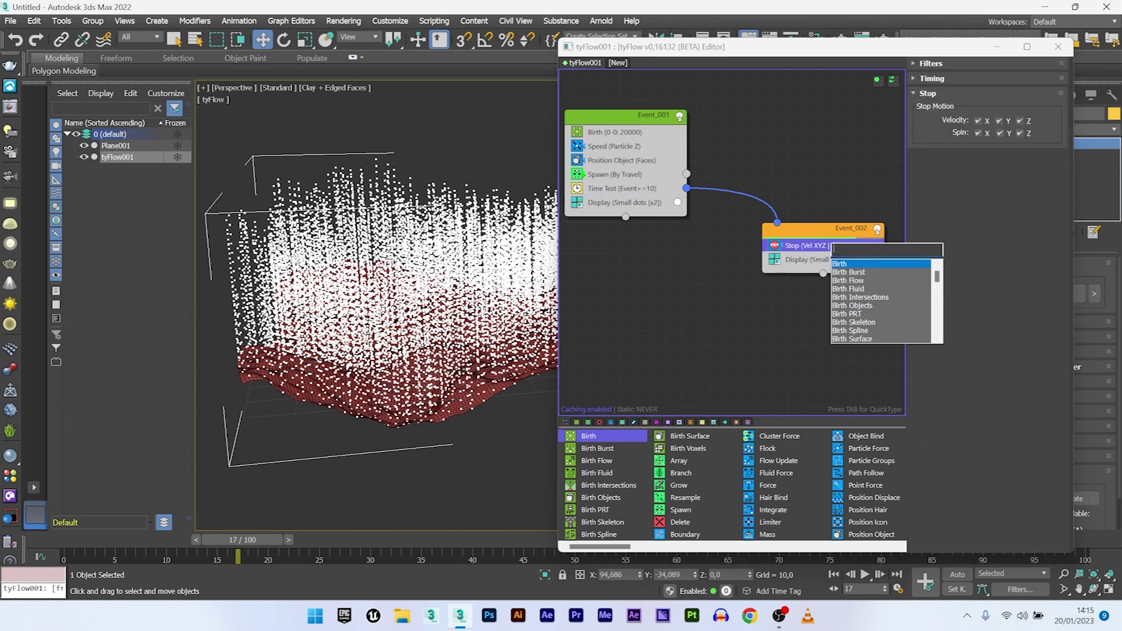
text(for)
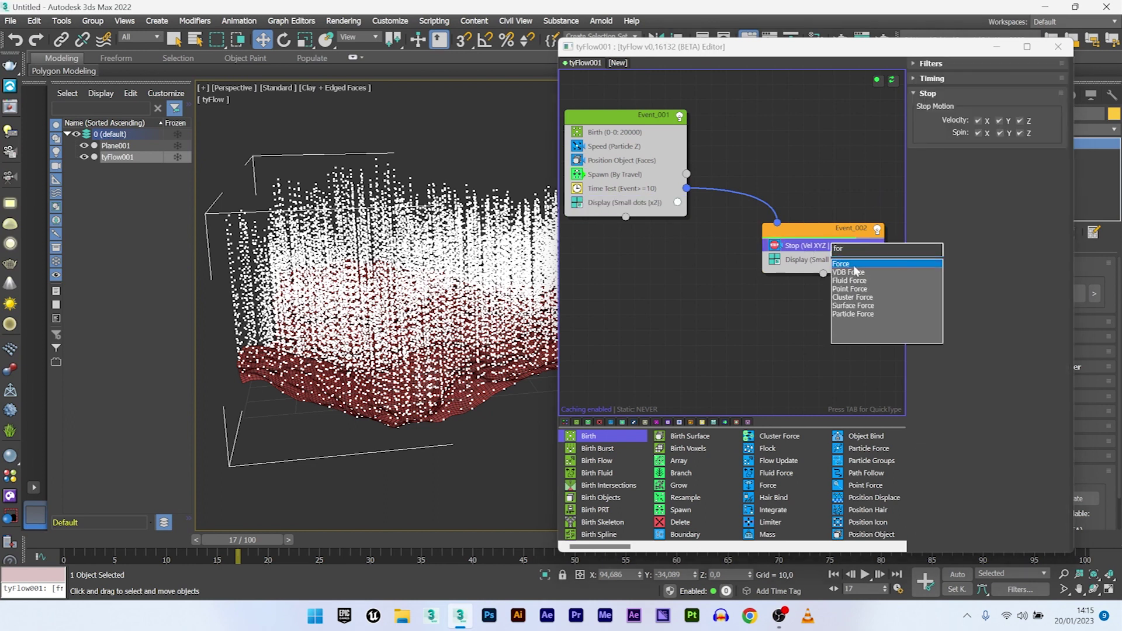
key(Return)
drag(821, 269, 814, 274)
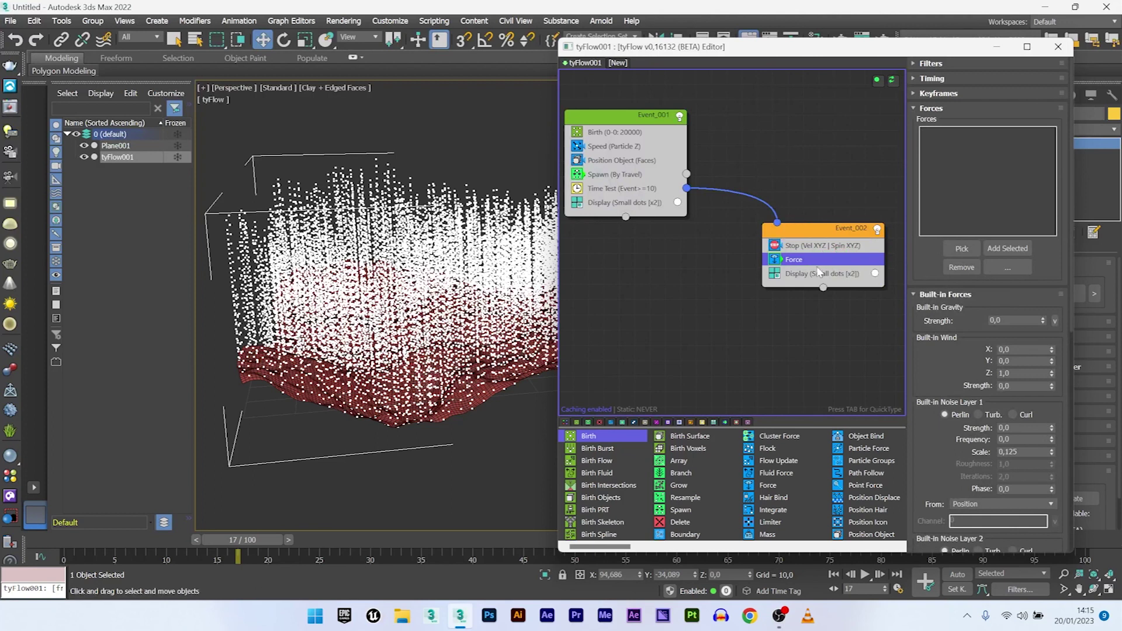
Set the Force operator's first noise layer to turbulence with a strength of 0.2, and preview the particles at frame 34
click(979, 414)
click(1018, 427)
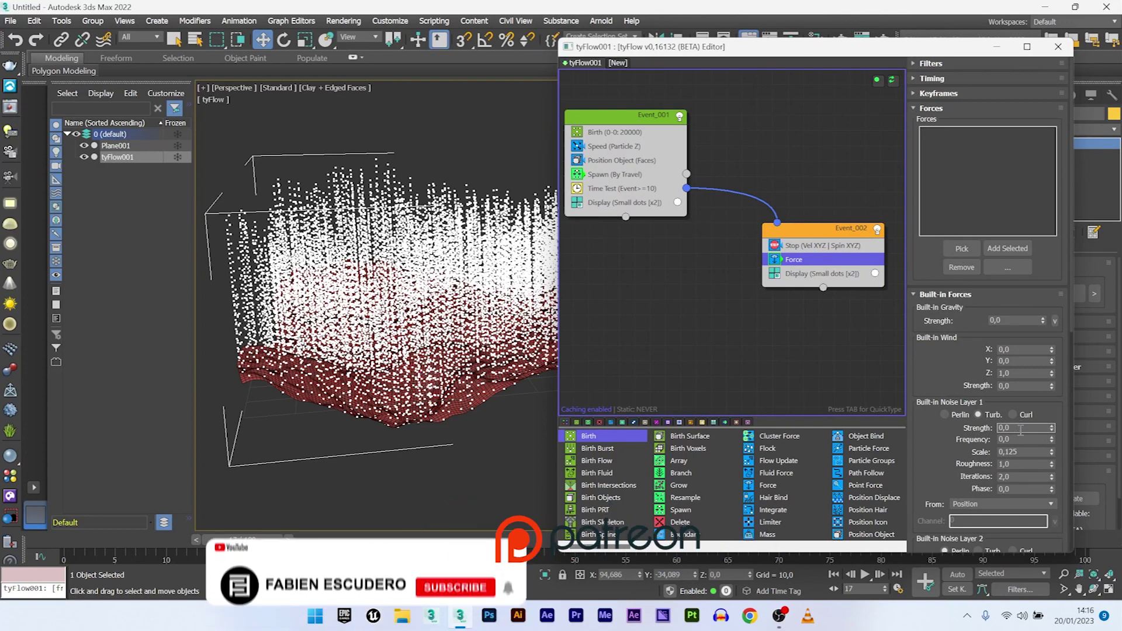
text(2)
key(Return)
drag(207, 486, 409, 502)
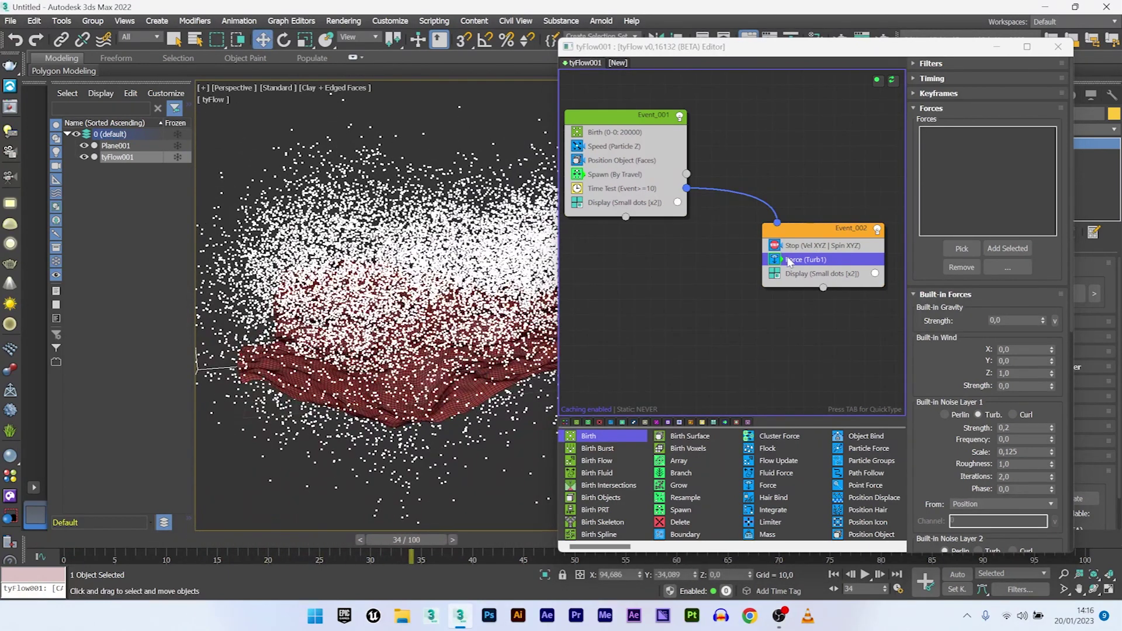
Add a Slow operator below Force in the second event
key(Tab)
text(s)
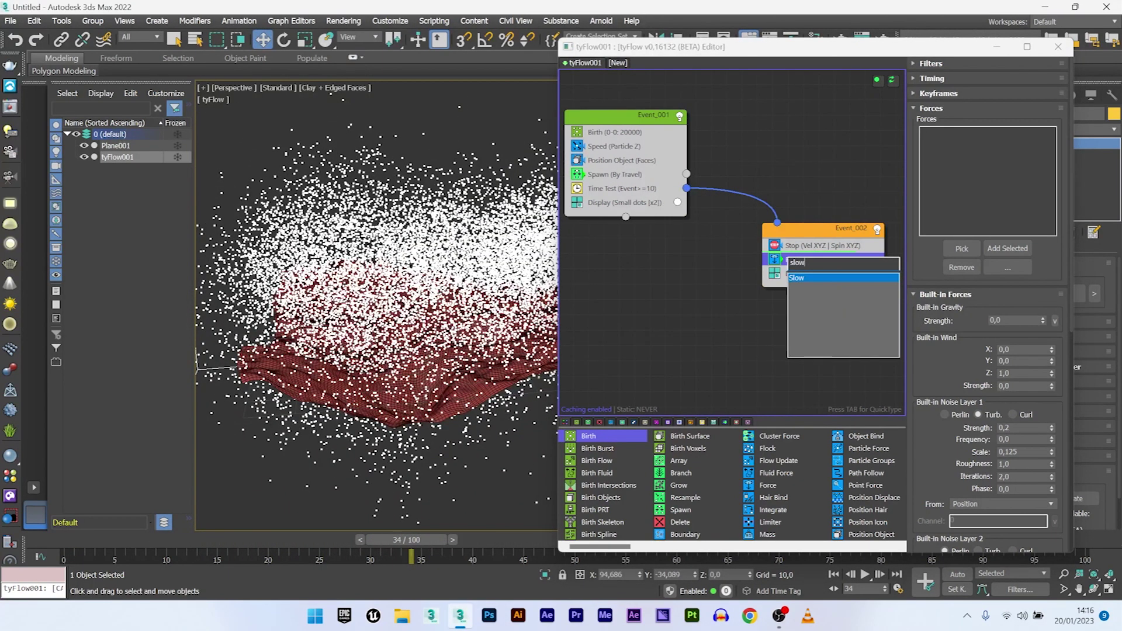
click(807, 280)
drag(804, 258, 805, 276)
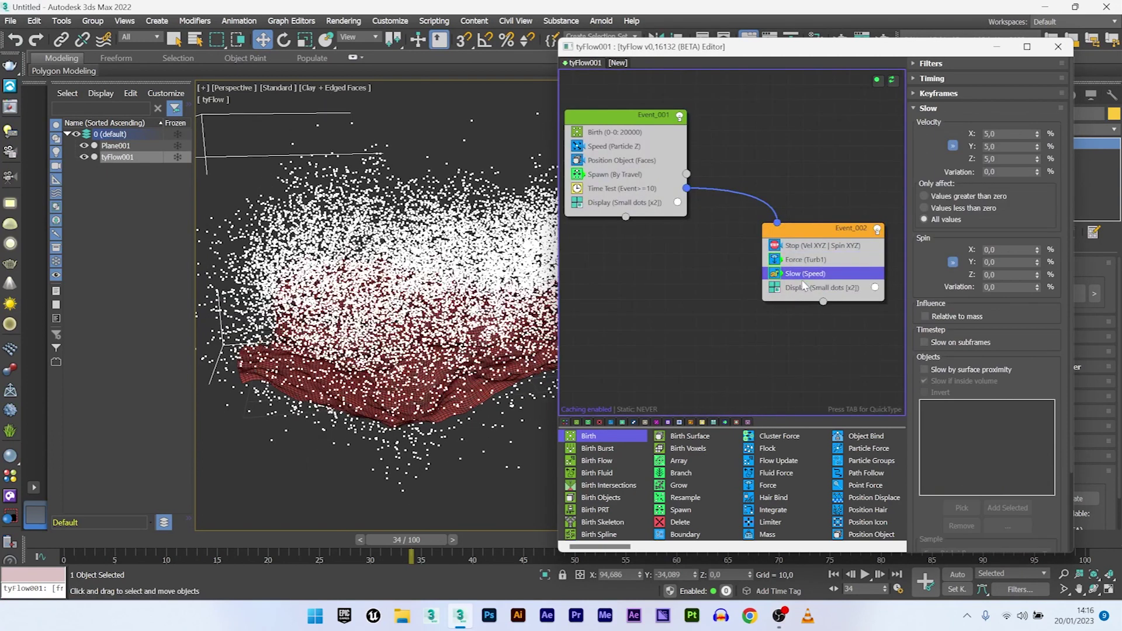
Set the Slow operator's velocity reduction to 20% on X, Y and Z, and check the particles at frame 33
double_click(1000, 134)
text(20)
key(Return)
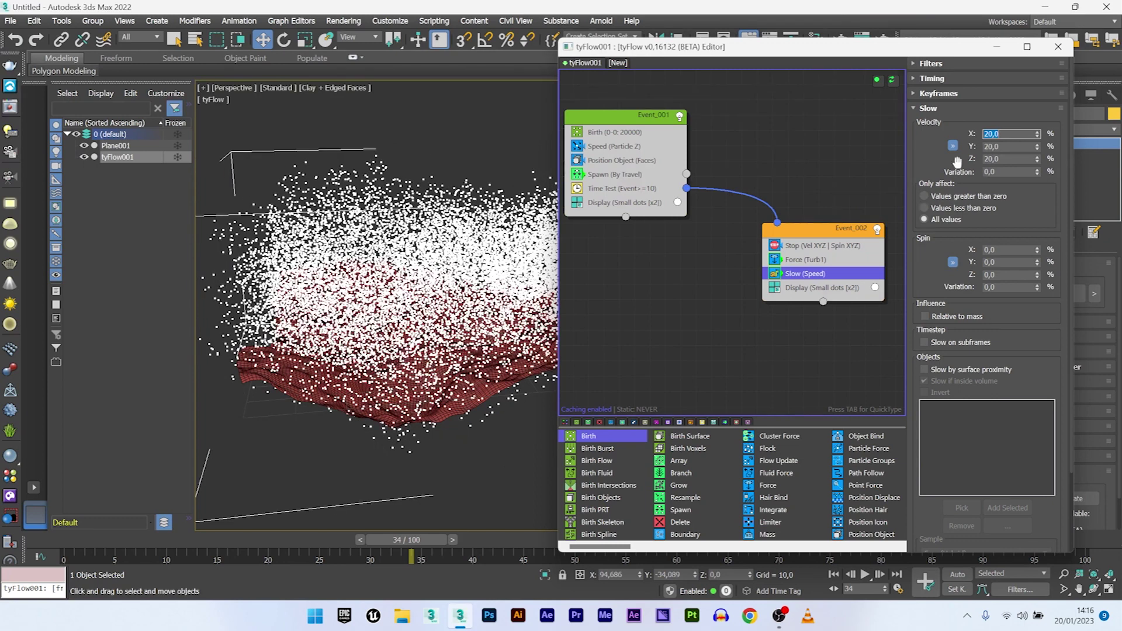
mouse_move(410, 539)
mouse_down()
mouse_move(467, 545)
mouse_move(298, 541)
mouse_move(401, 541)
mouse_up()
Add a Particle Bind operator between Force and Slow, with a stiffness of 0.9
middle_drag(689, 408, 652, 417)
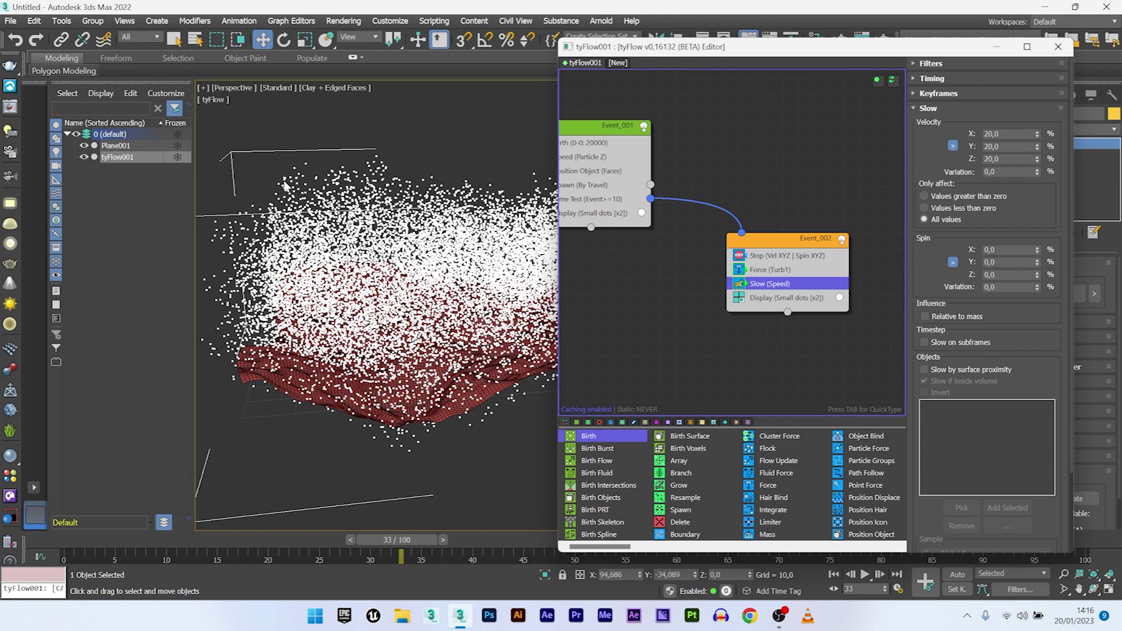
click(759, 270)
key(Tab)
text(pa)
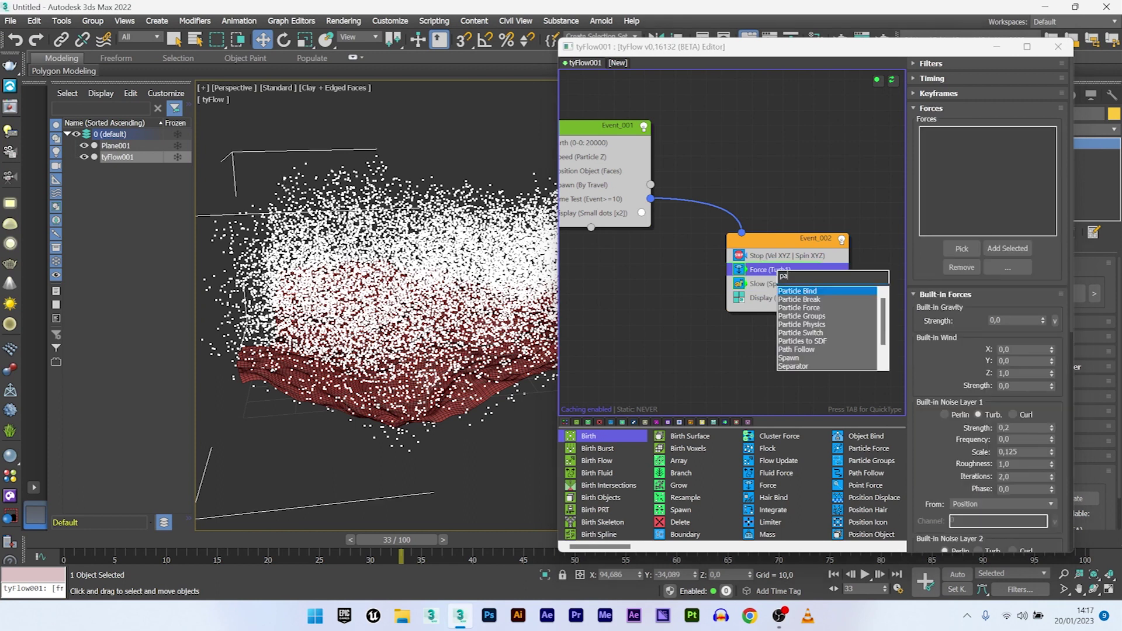
click(804, 290)
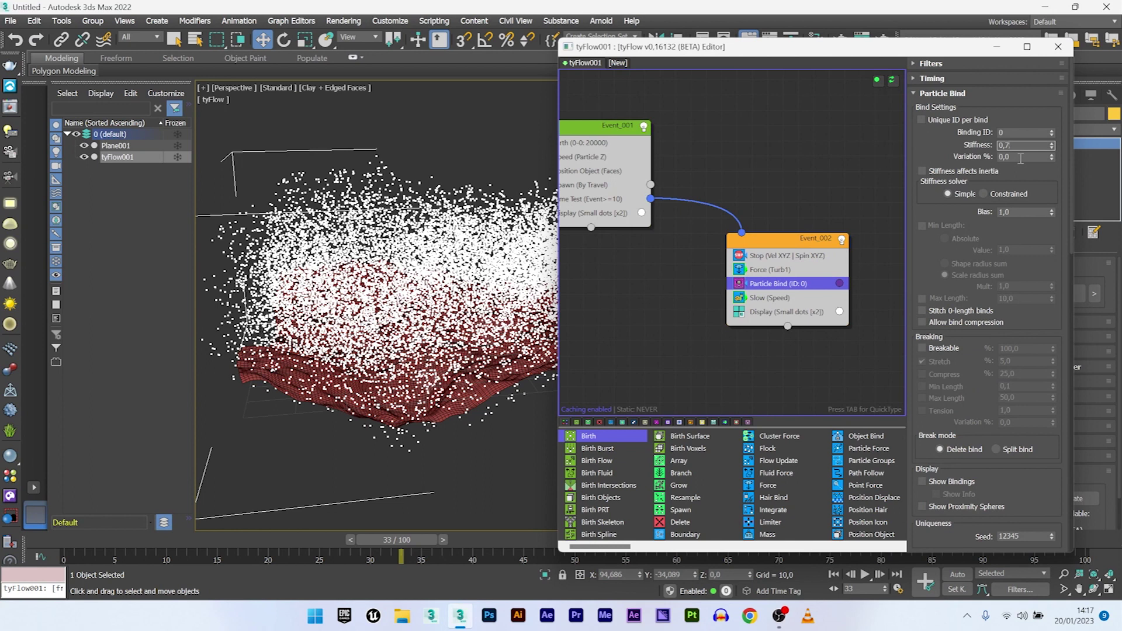
text(0,9)
key(Return)
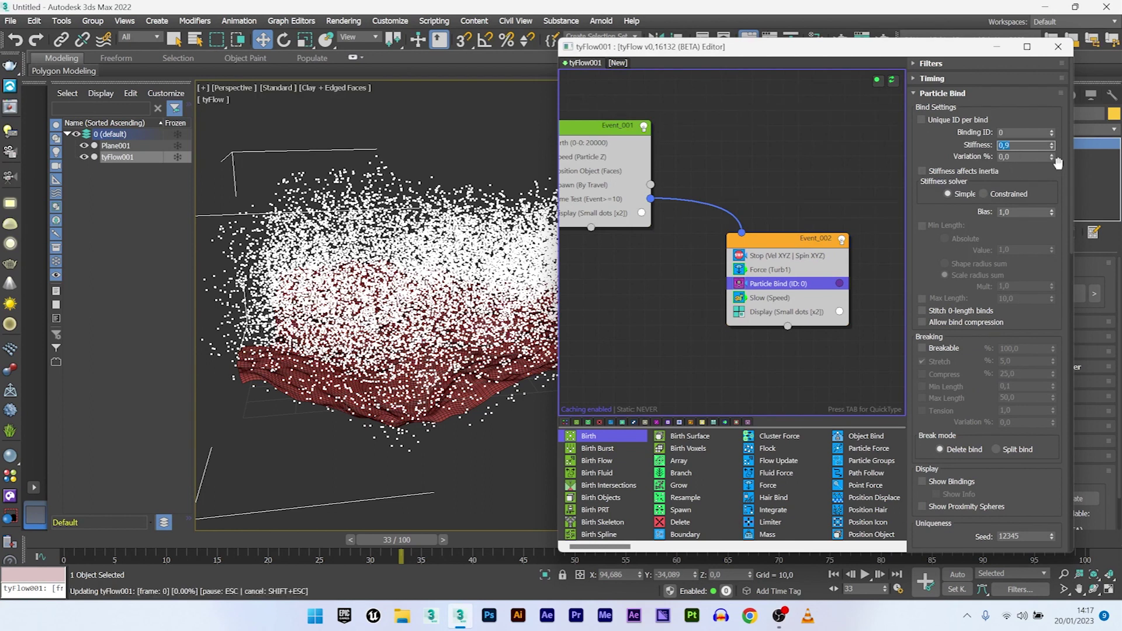
Enable binding to siblings in the Particle Bind, set family filtering to Bind siblings, and preview the particles at frame 46
drag(1072, 161, 1066, 275)
drag(983, 352, 979, 170)
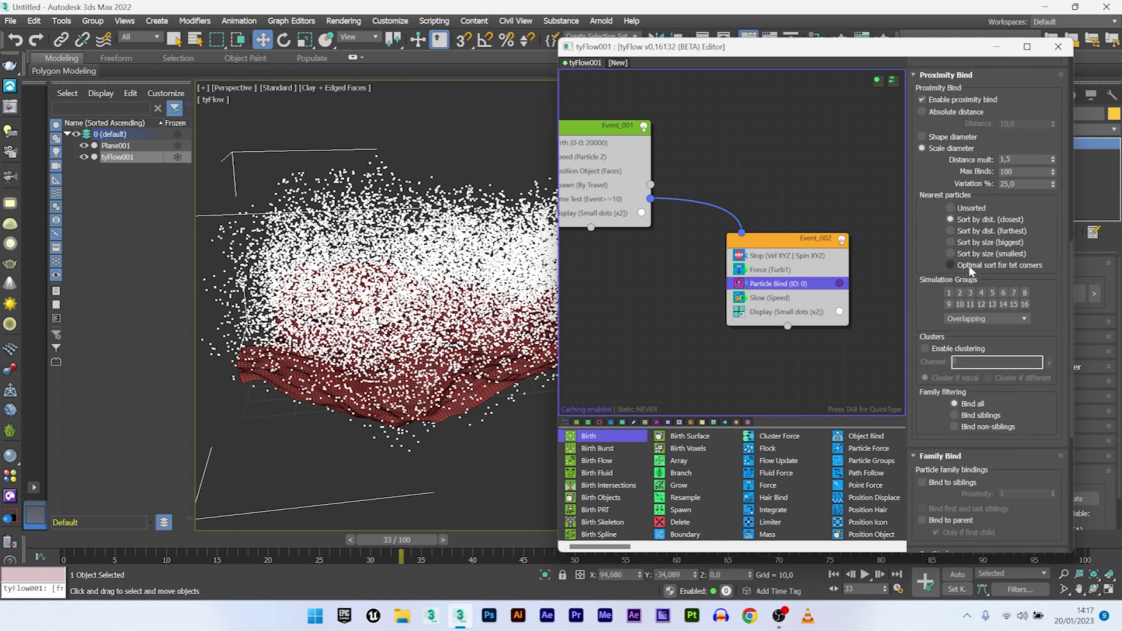
drag(959, 307, 952, 130)
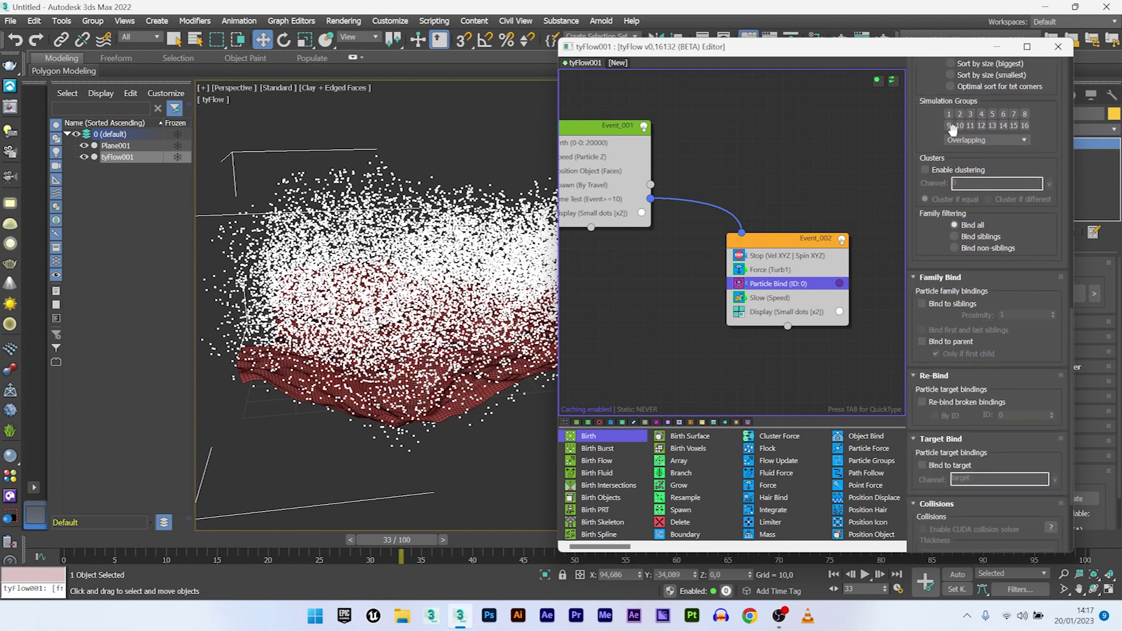
click(923, 303)
click(979, 237)
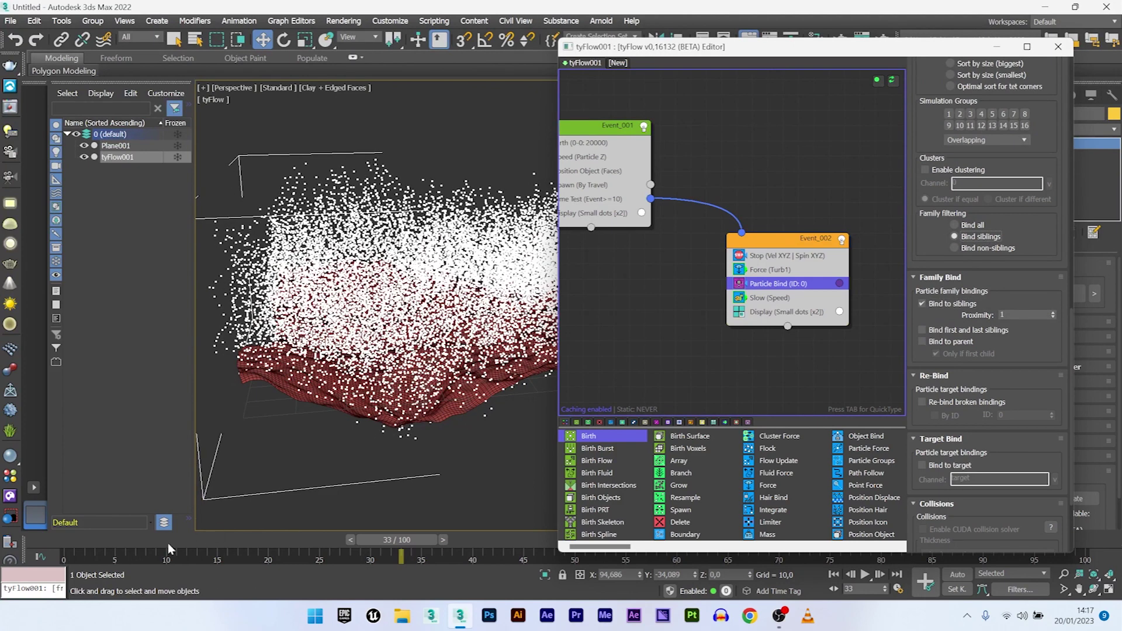
drag(79, 541, 394, 525)
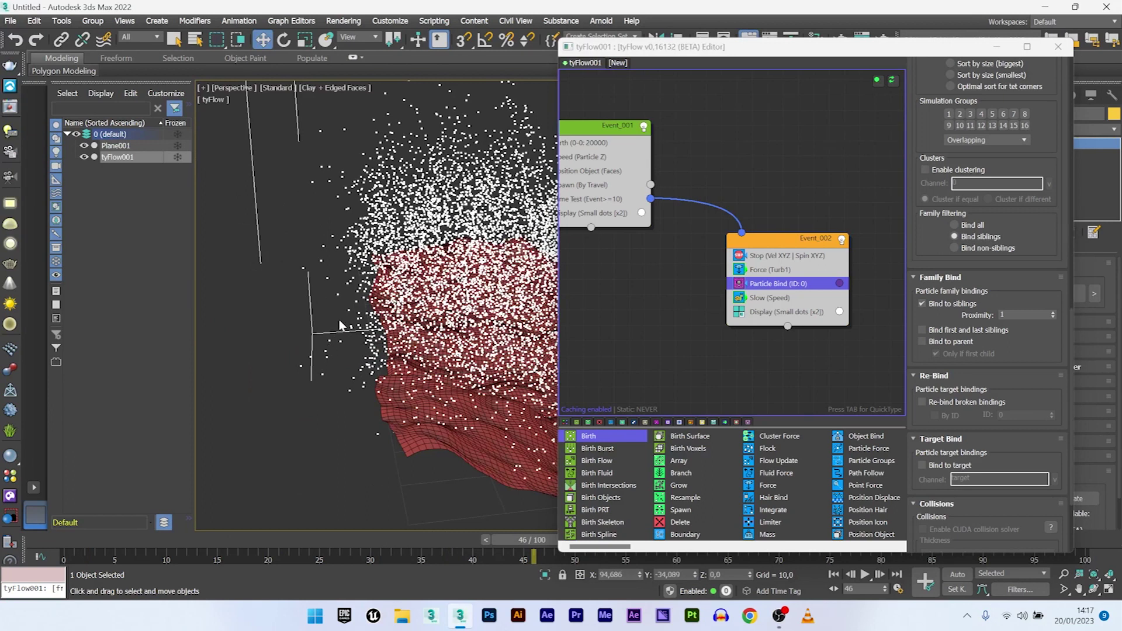
Add a Spline Paths operator below Slow in the second event
middle_drag(524, 282, 486, 295)
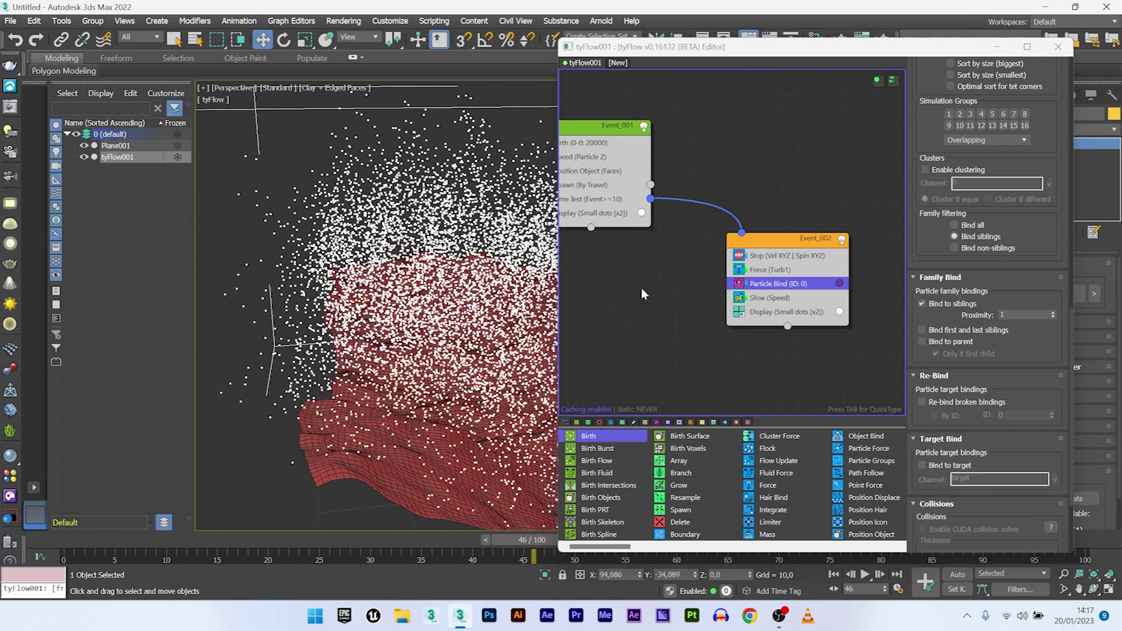
click(776, 285)
key(Tab)
text(sp)
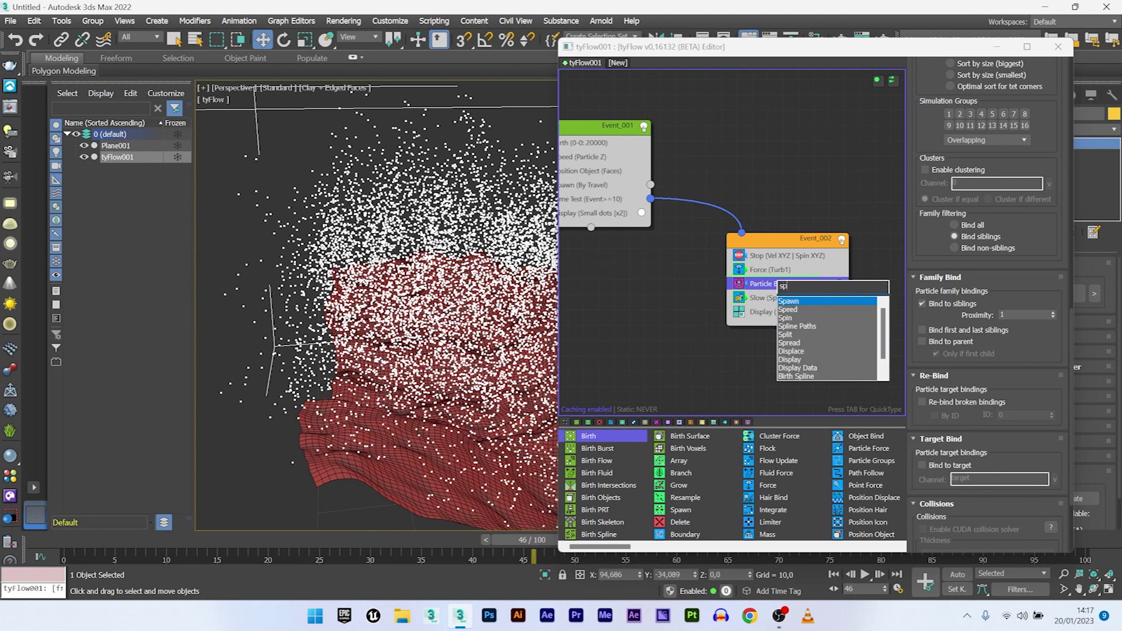
click(811, 327)
drag(783, 284, 780, 318)
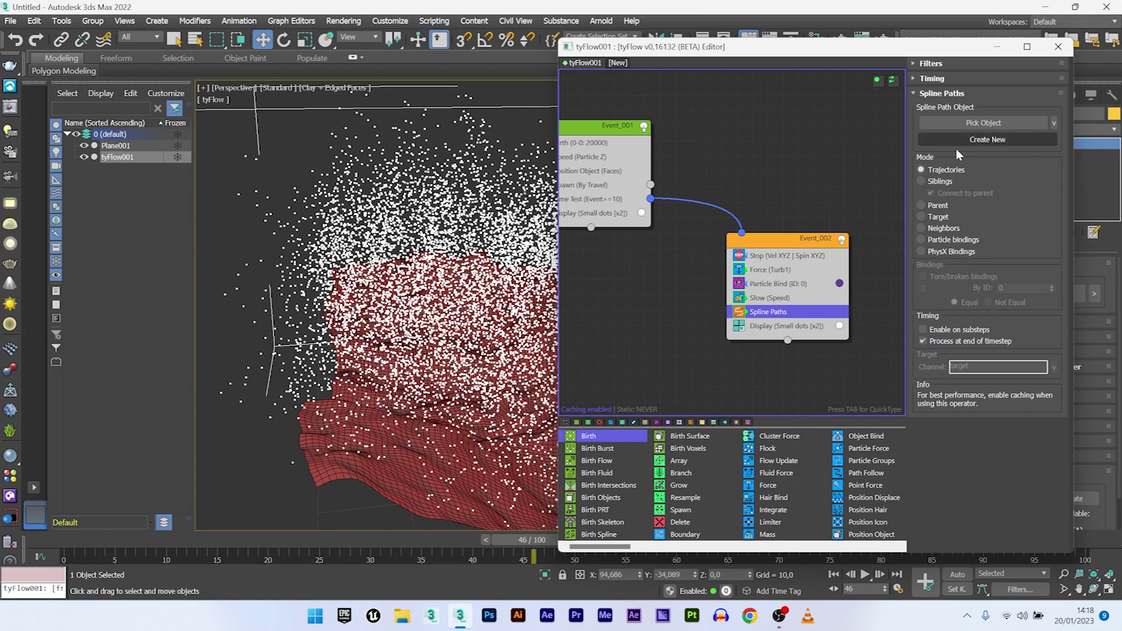
Set the Spline Paths mode to Particle bindings and create a new spline object for it
click(934, 240)
click(966, 139)
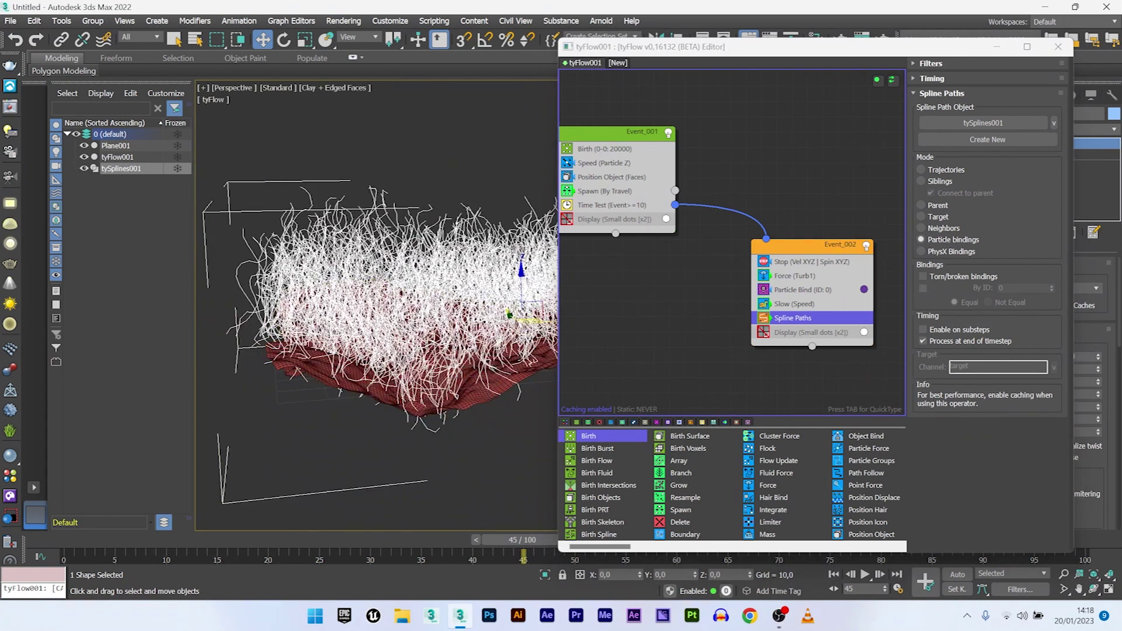
alt+middle_drag(292, 238, 281, 250)
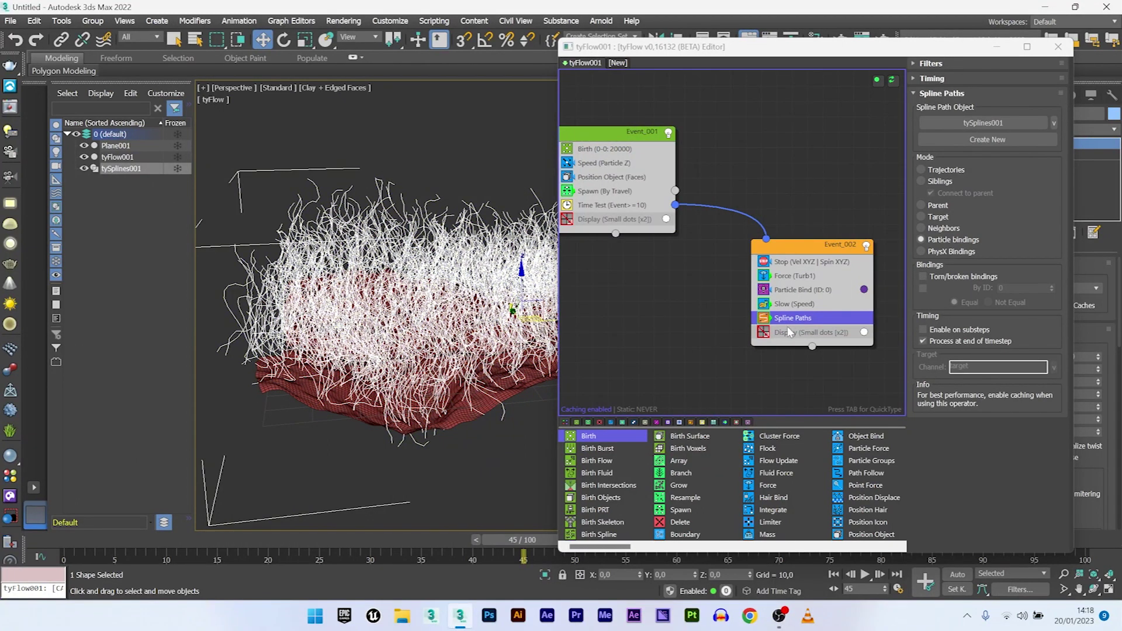
Add a Surface Test operator below Spline Paths, using Plane001 as its test object
key(Tab)
text(sur)
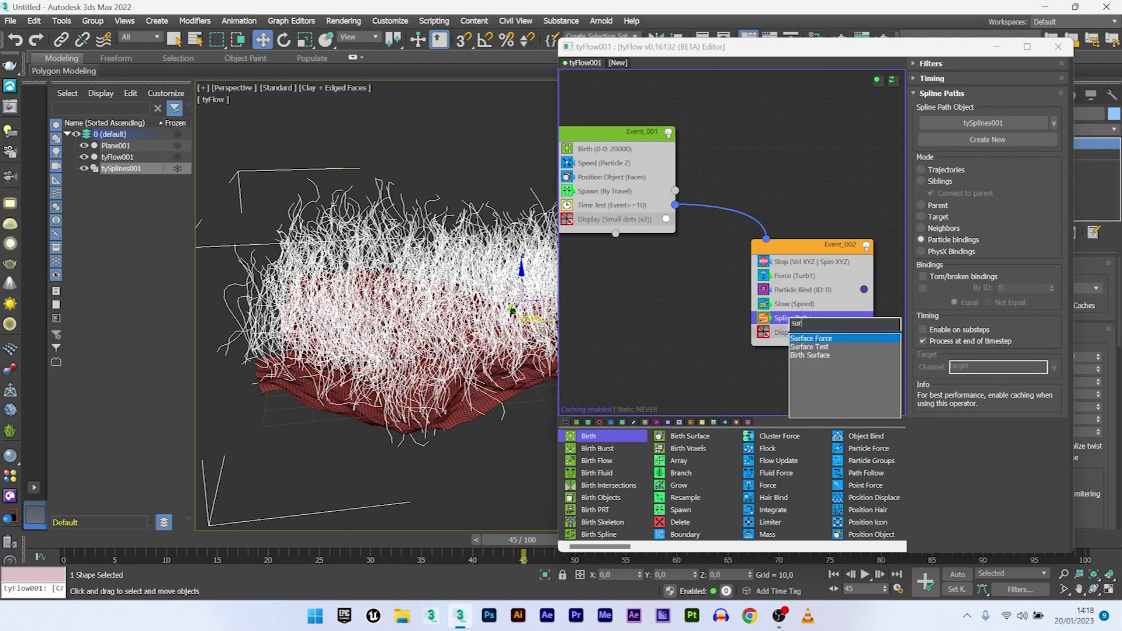
click(876, 347)
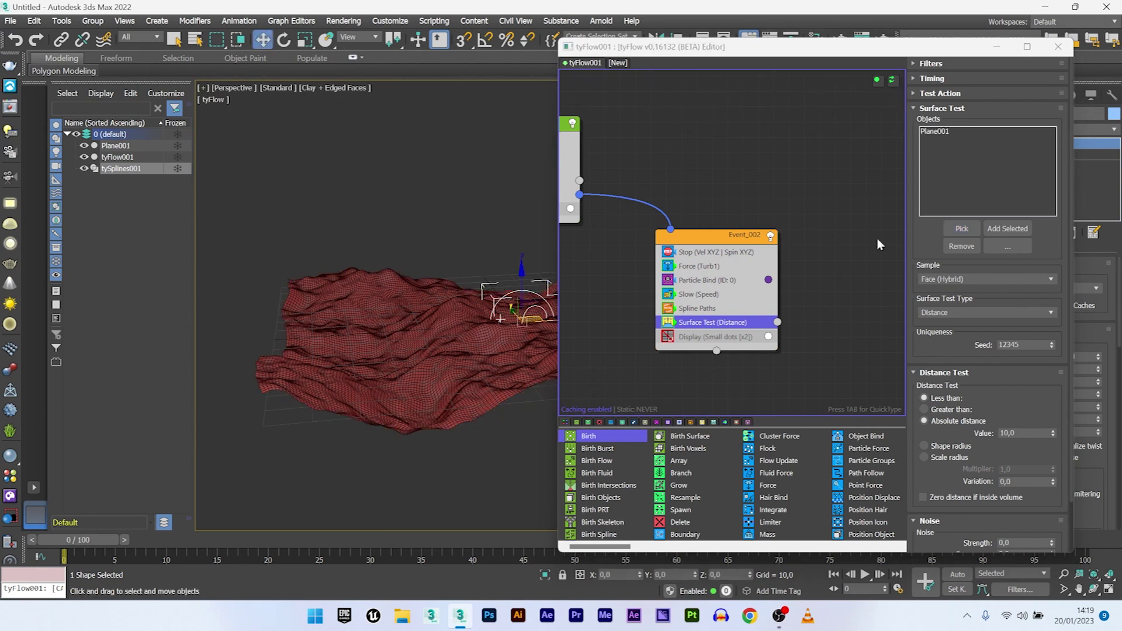
Create a third event with an Object Bind operator and connect the Surface Test output to it
key(Tab)
text(ob)
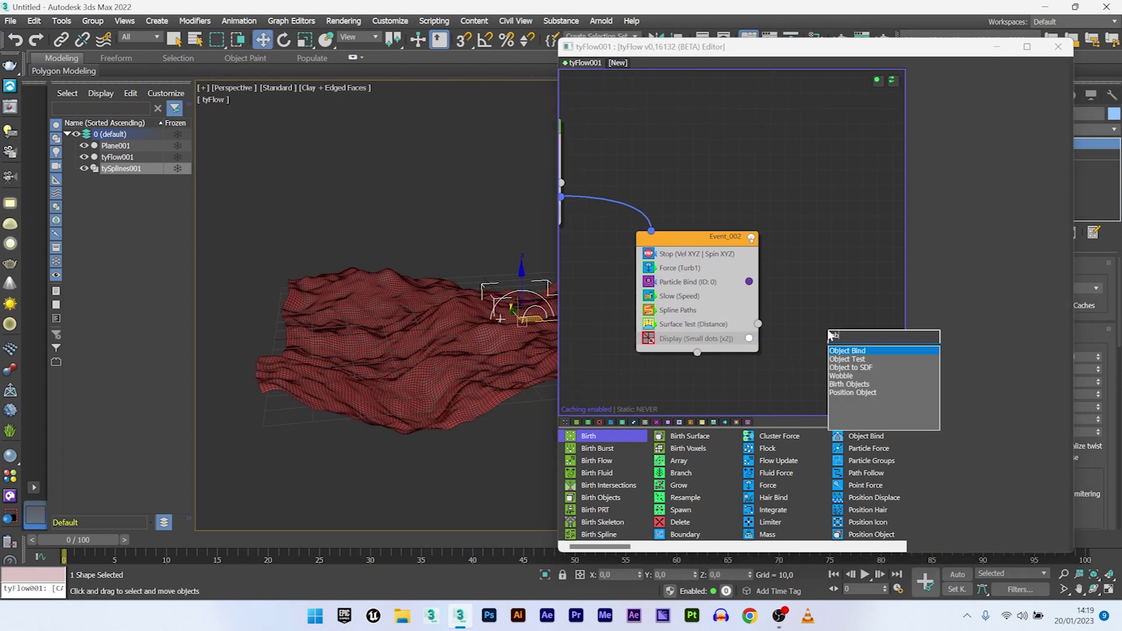
click(868, 350)
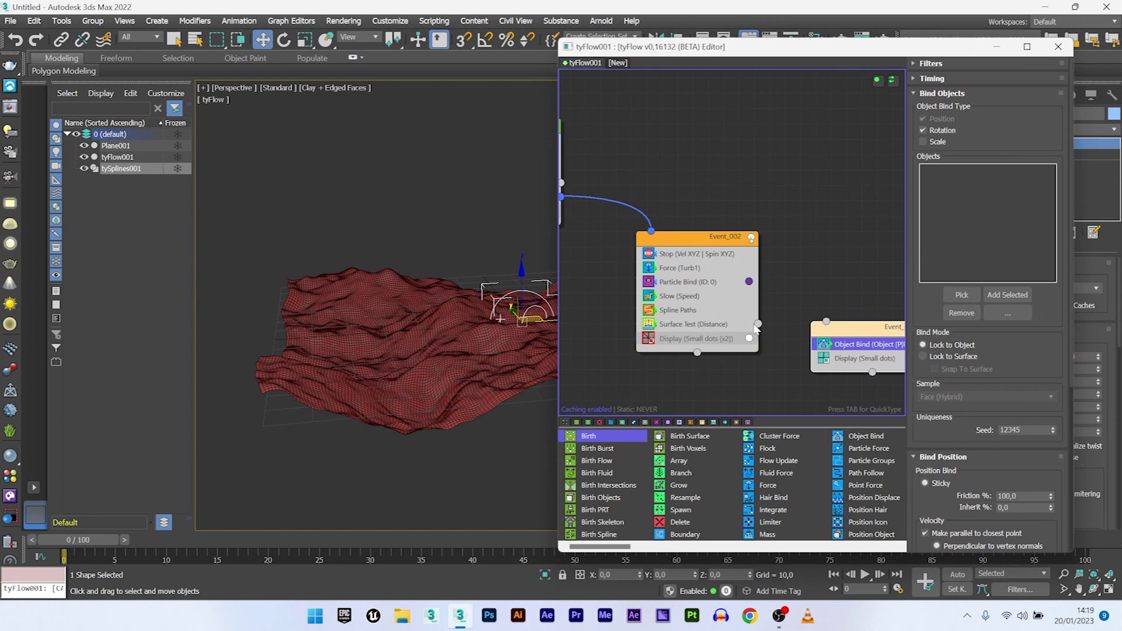
drag(762, 324, 826, 320)
middle_drag(853, 326, 794, 316)
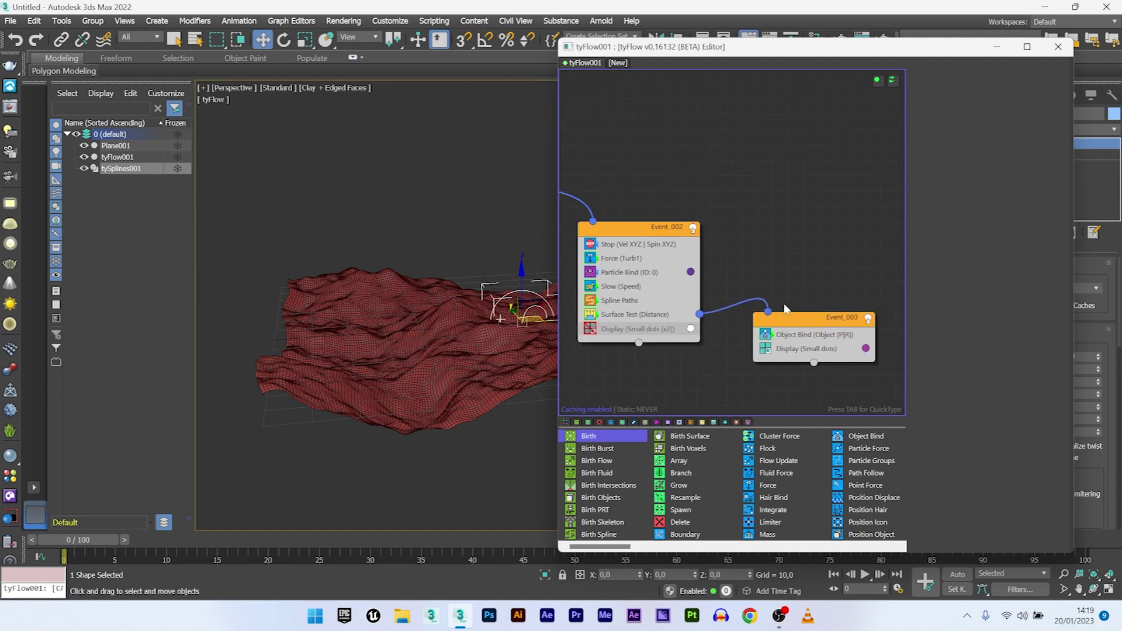
Bind the third event's particles to Plane001 with Lock to Surface, and inspect the strands at frame 30
click(792, 335)
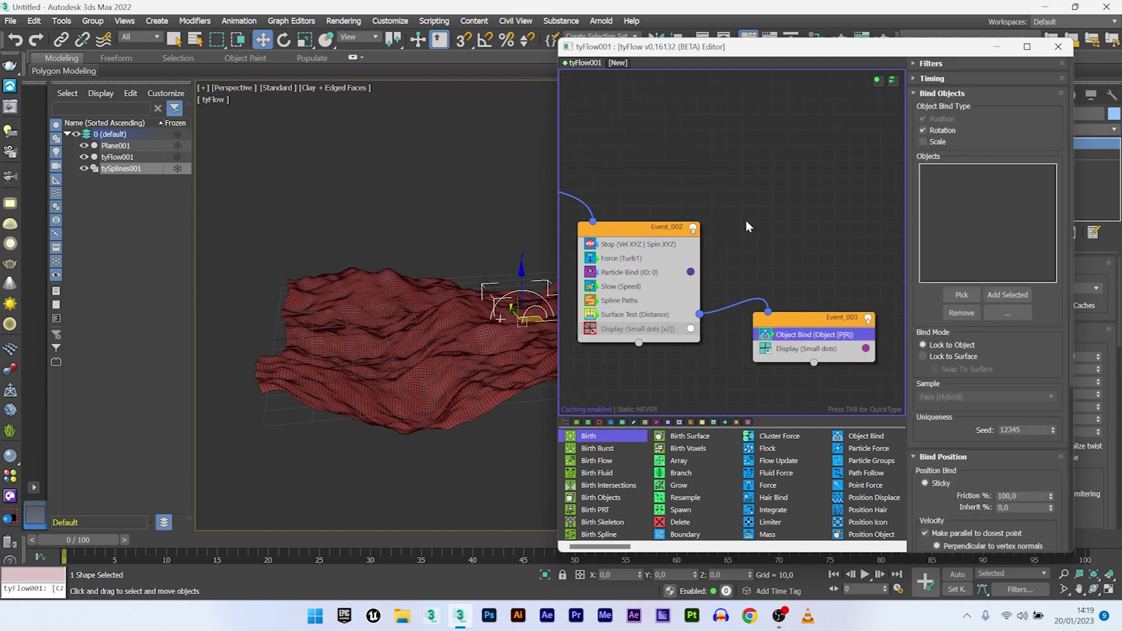
click(960, 295)
click(529, 313)
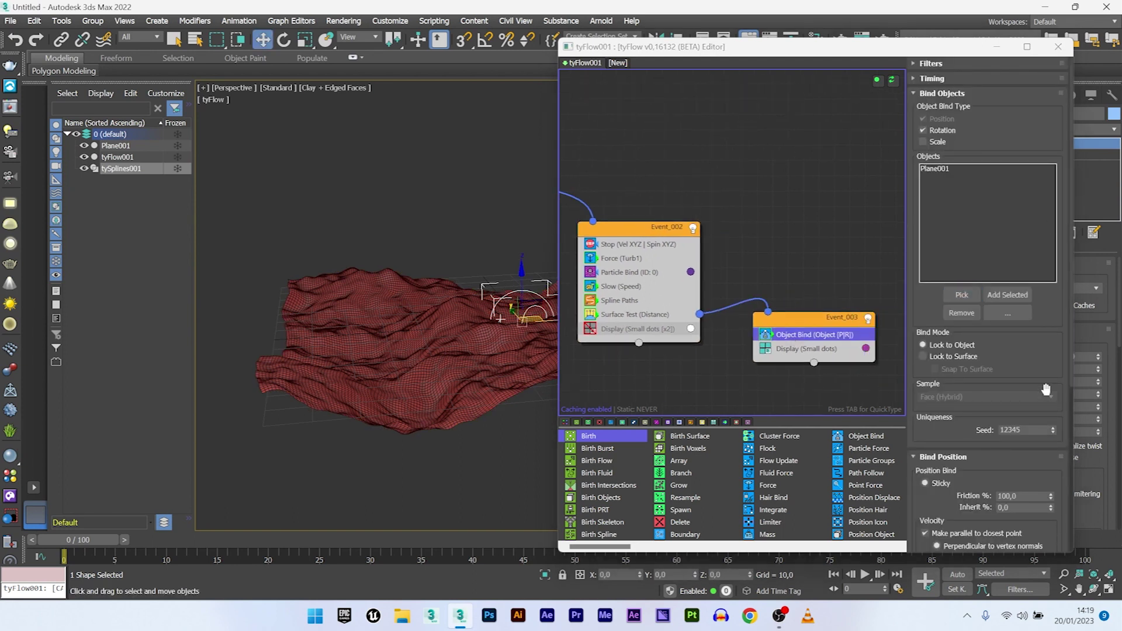
click(933, 358)
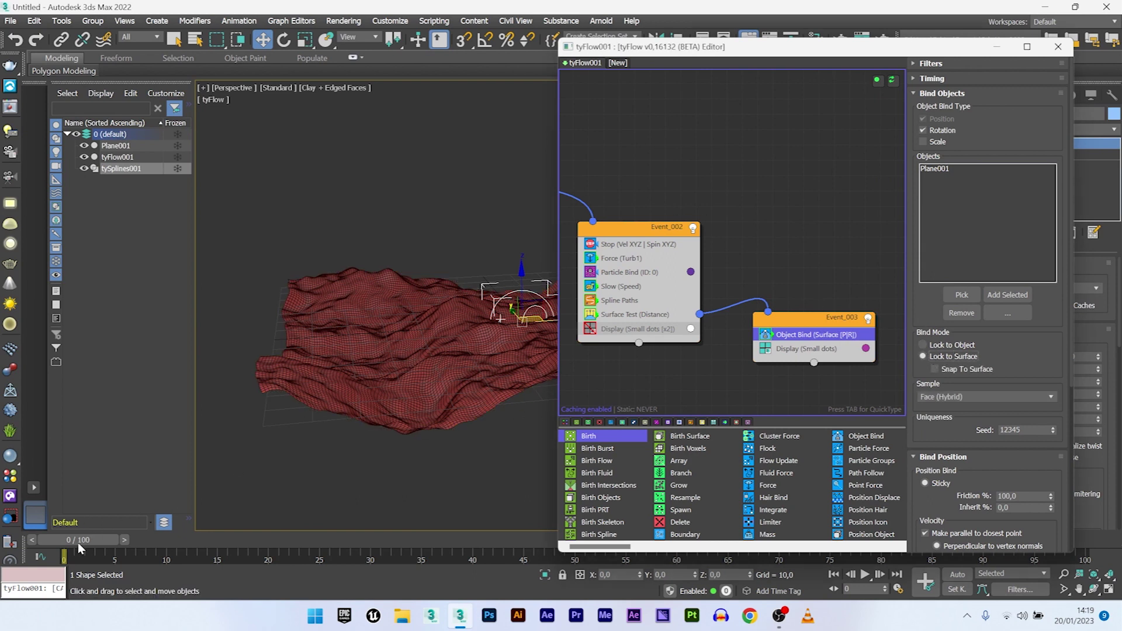
drag(105, 539, 397, 533)
scroll(350, 272, up, 2)
alt+middle_drag(328, 294, 384, 281)
alt+middle_drag(386, 364, 383, 328)
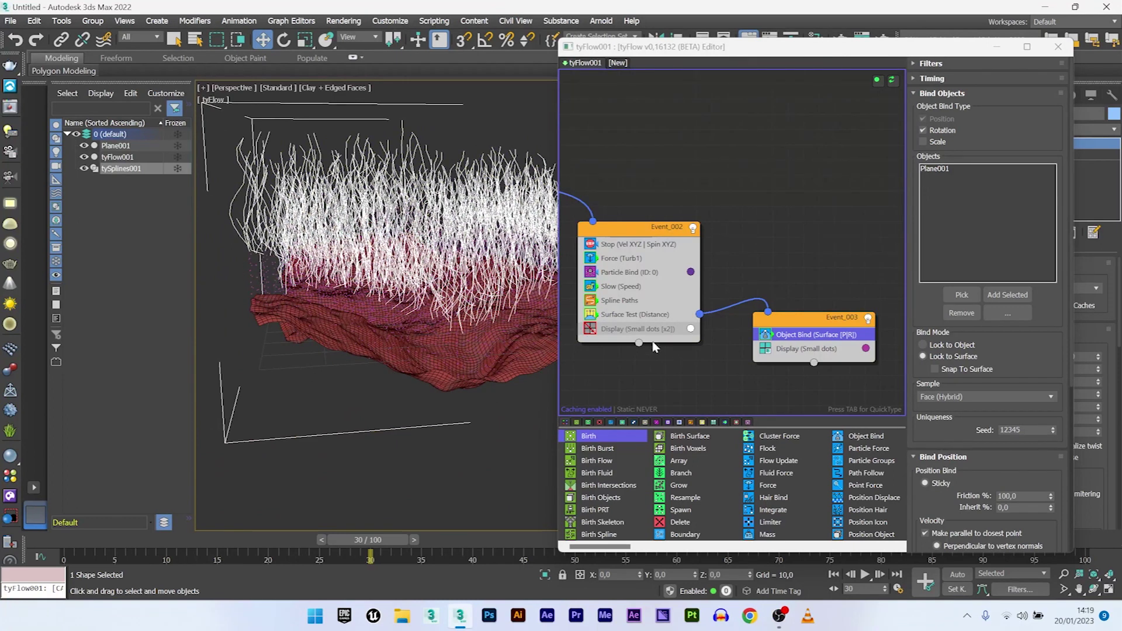
Set the Surface Test's absolute distance value to 2
click(636, 315)
scroll(1073, 233, down, 3)
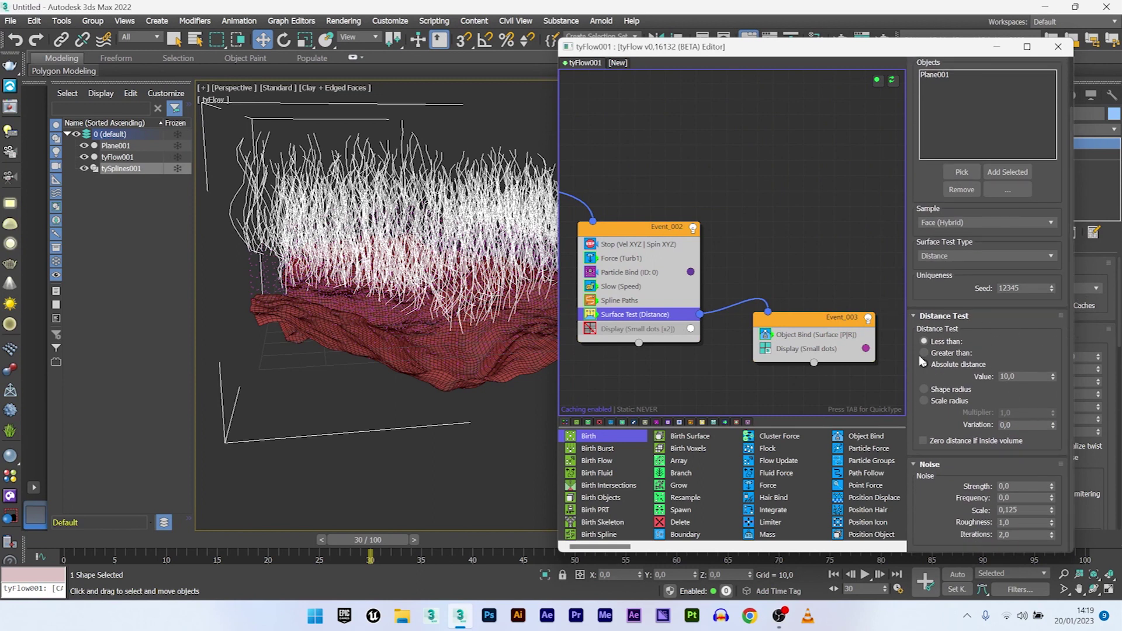
click(1036, 377)
text(2)
key(Return)
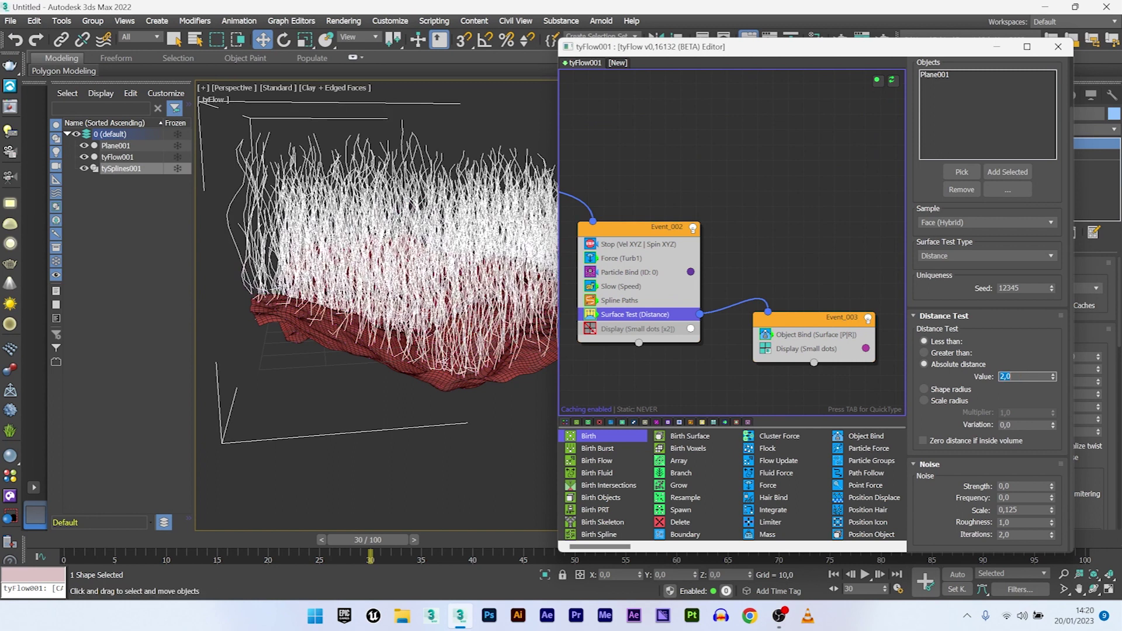
Preview the bound strands up to frame 45
drag(76, 538, 444, 541)
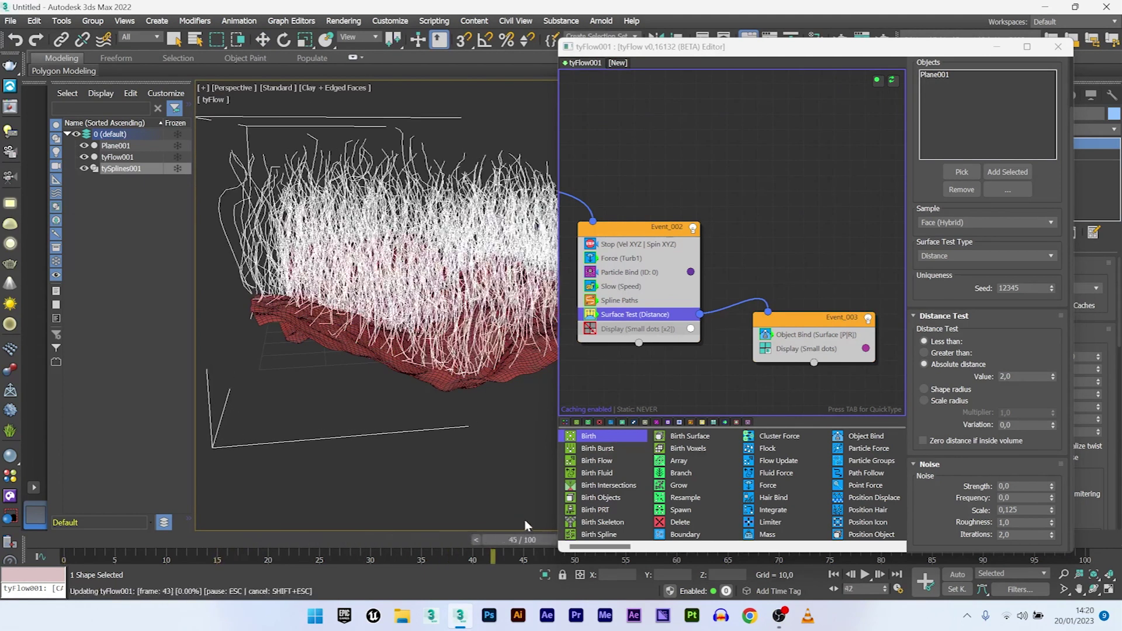
middle_drag(627, 323, 615, 330)
click(614, 310)
drag(602, 315, 816, 356)
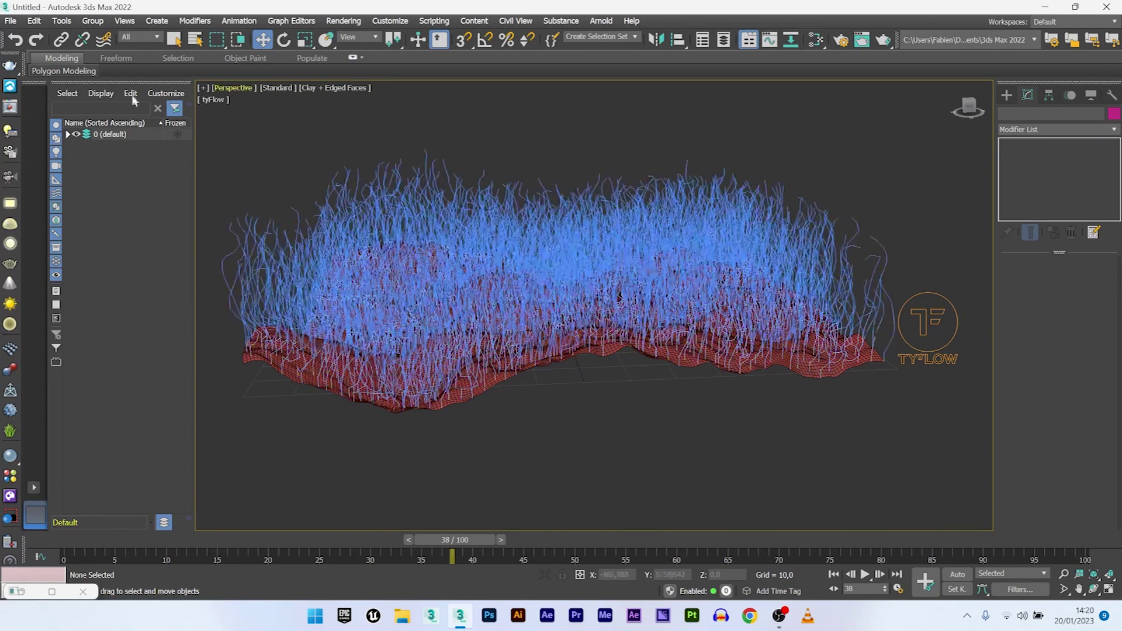
Select tySplines001 and enable its tySplineMesher modifier to turn the strands into tubes
click(68, 134)
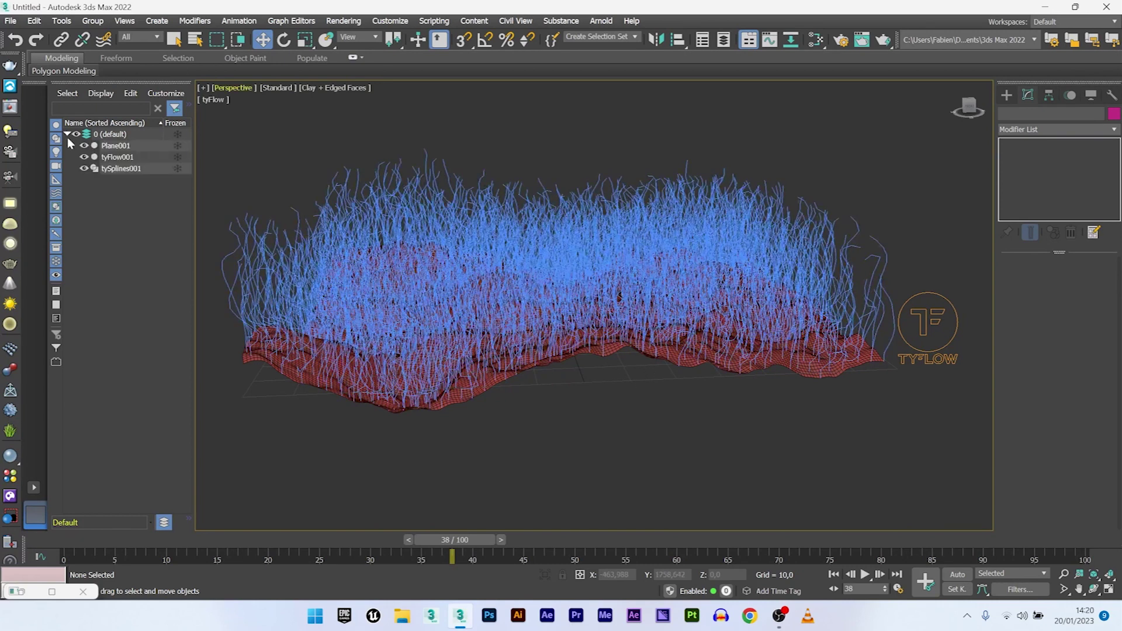
click(119, 168)
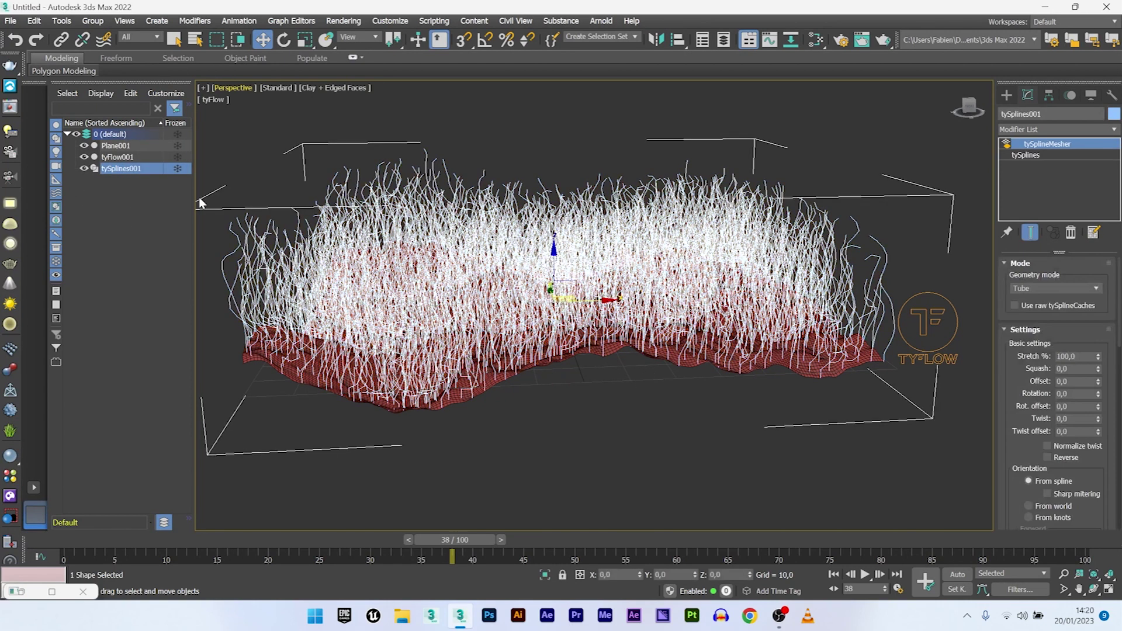
click(1006, 144)
scroll(864, 186, up, 5)
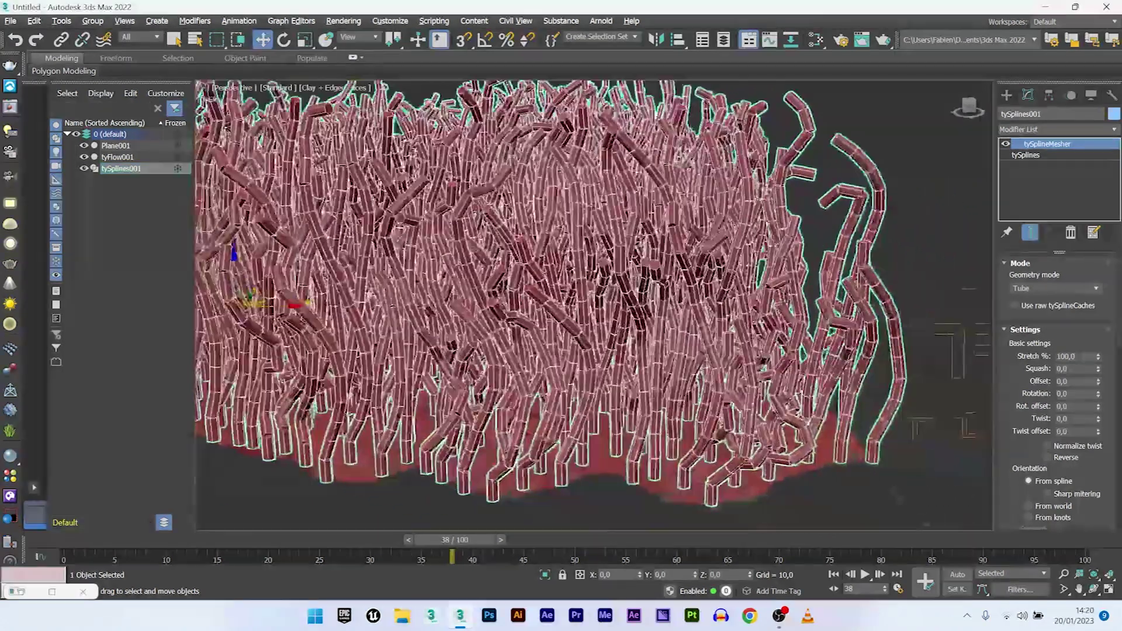
Set the tySplineMesher's tube radius to 0,3
scroll(1022, 270, down, 4)
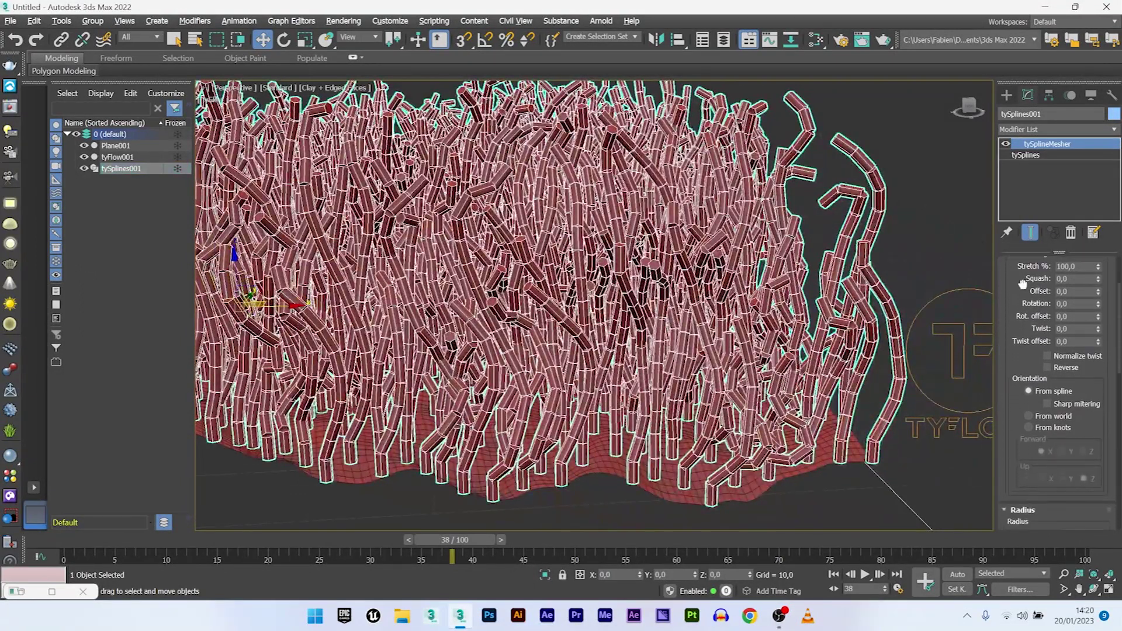
scroll(1021, 270, down, 1)
scroll(1074, 356, down, 3)
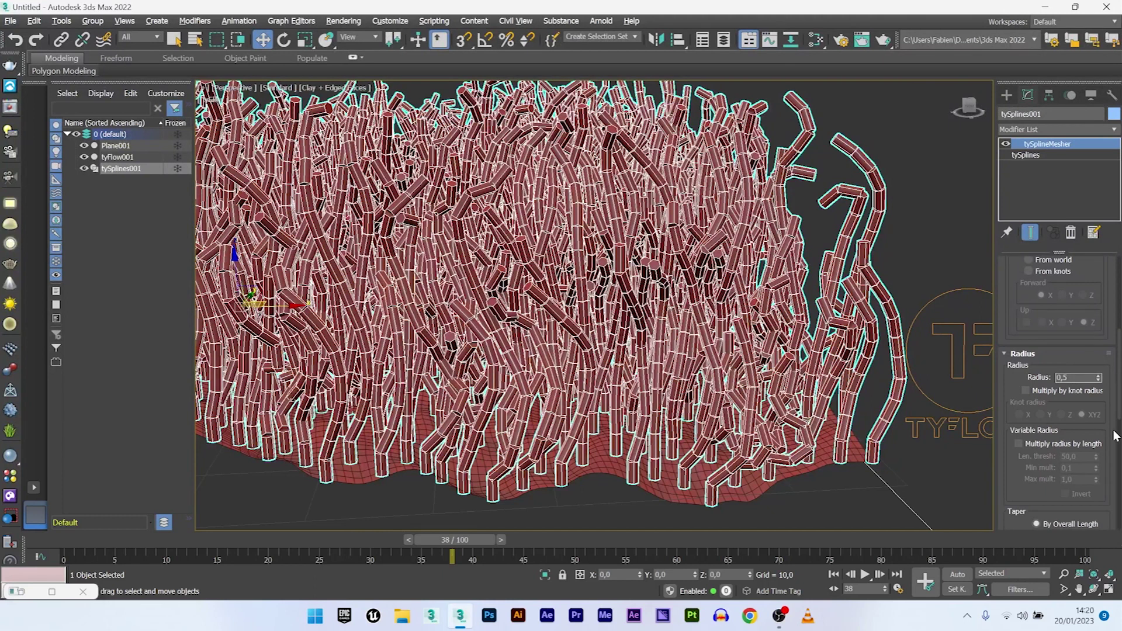
key(Return)
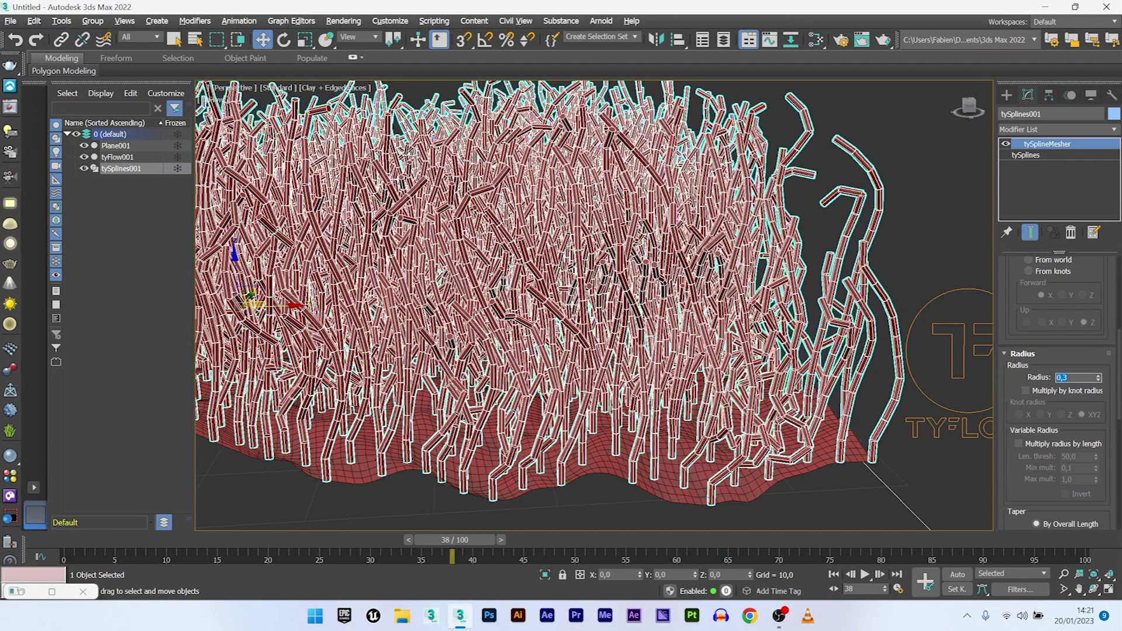
mouse_move(1020, 374)
mouse_down()
mouse_move(1014, 244)
mouse_move(1013, 355)
mouse_up()
Enable Weld bindings and Weld knots in the tySplines base object's spline welding settings
click(1026, 157)
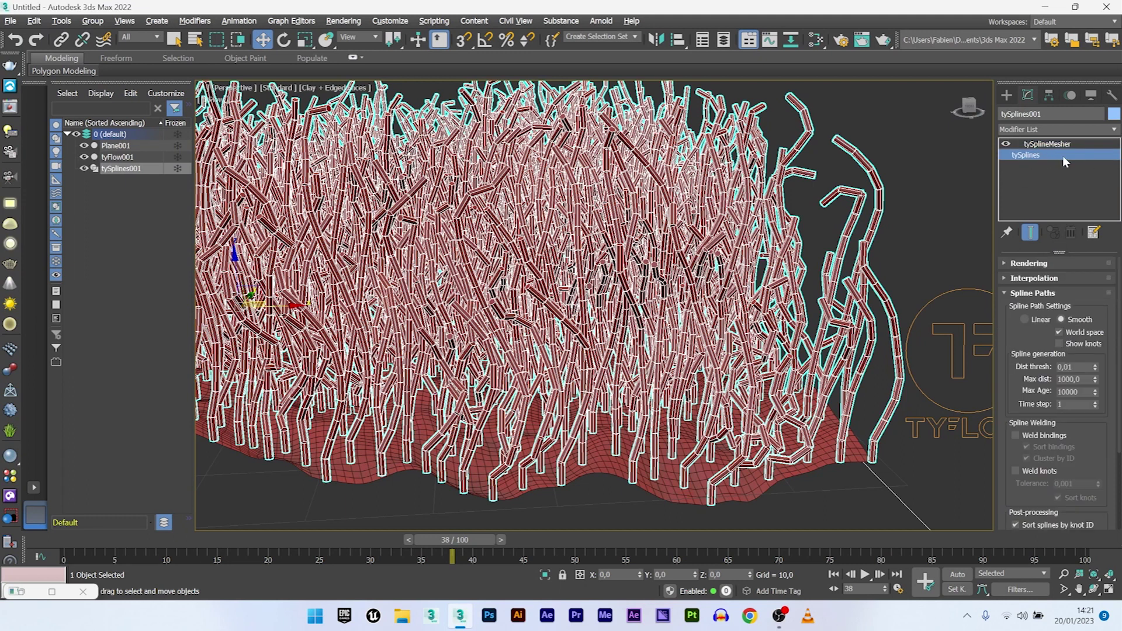
scroll(1037, 350, down, 3)
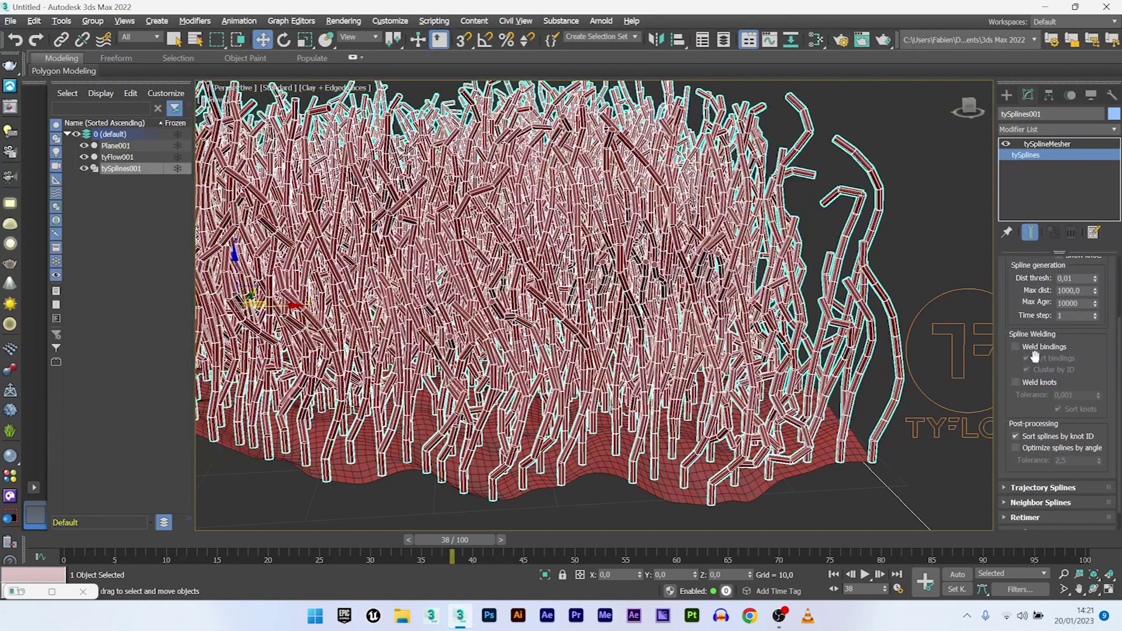
click(1016, 347)
click(1016, 382)
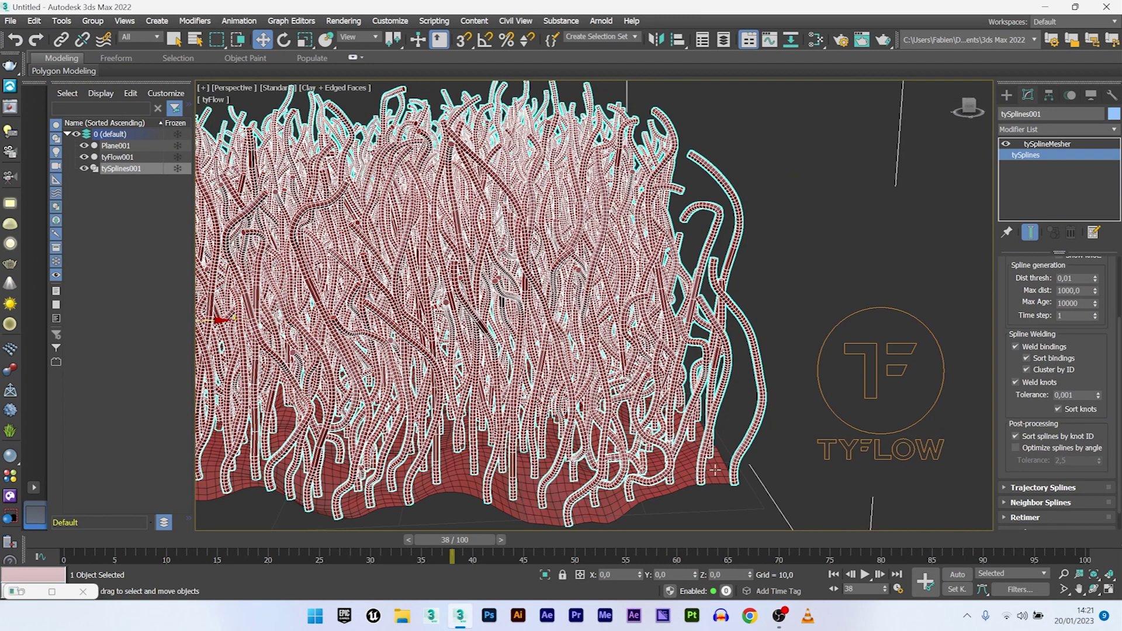
Switch the tySplineMesher's taper from Linear to Curve, keeping it by overall length
click(1046, 144)
scroll(1115, 298, down, 3)
scroll(1075, 333, down, 5)
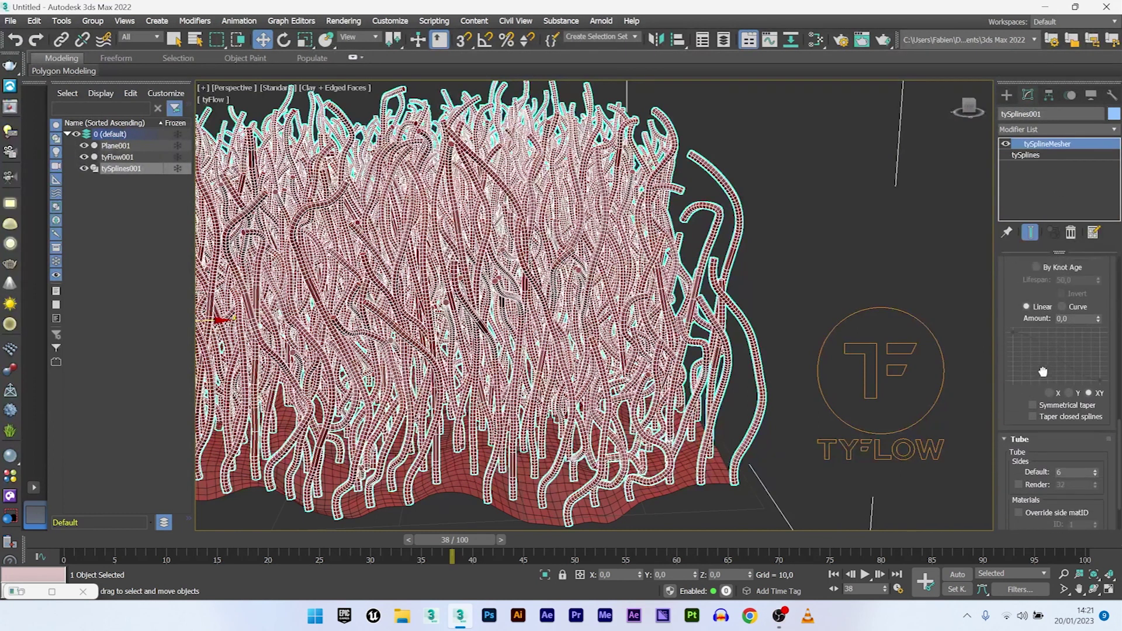
scroll(1045, 383, up, 2)
click(1062, 382)
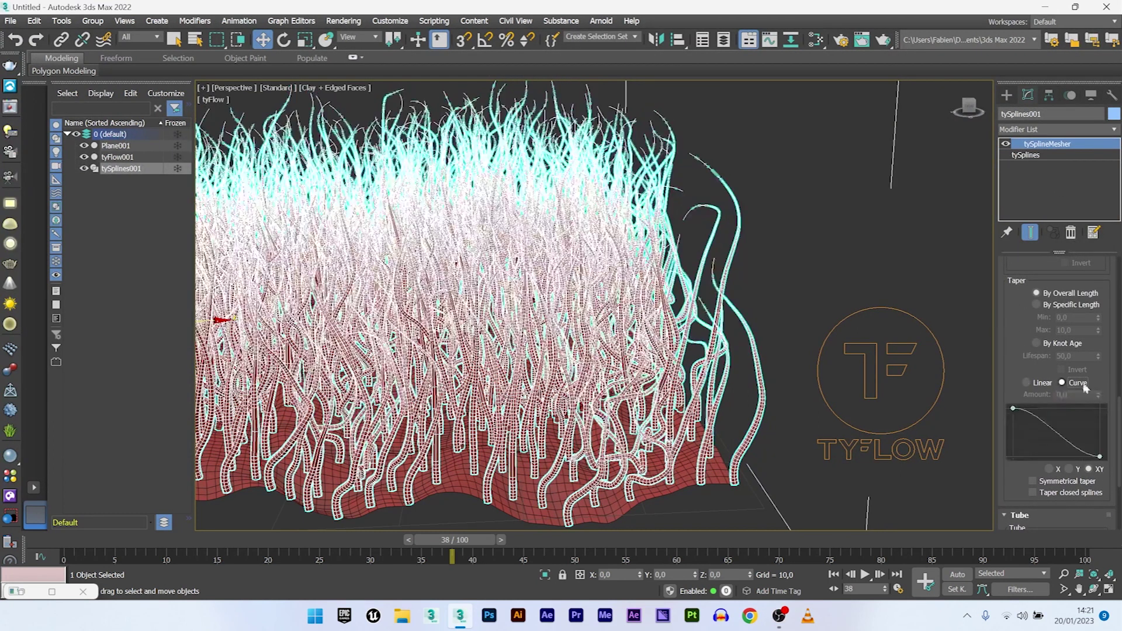
Raise the end point of the taper curve so the strand tips are thicker
click(781, 245)
click(760, 379)
scroll(1107, 385, down, 12)
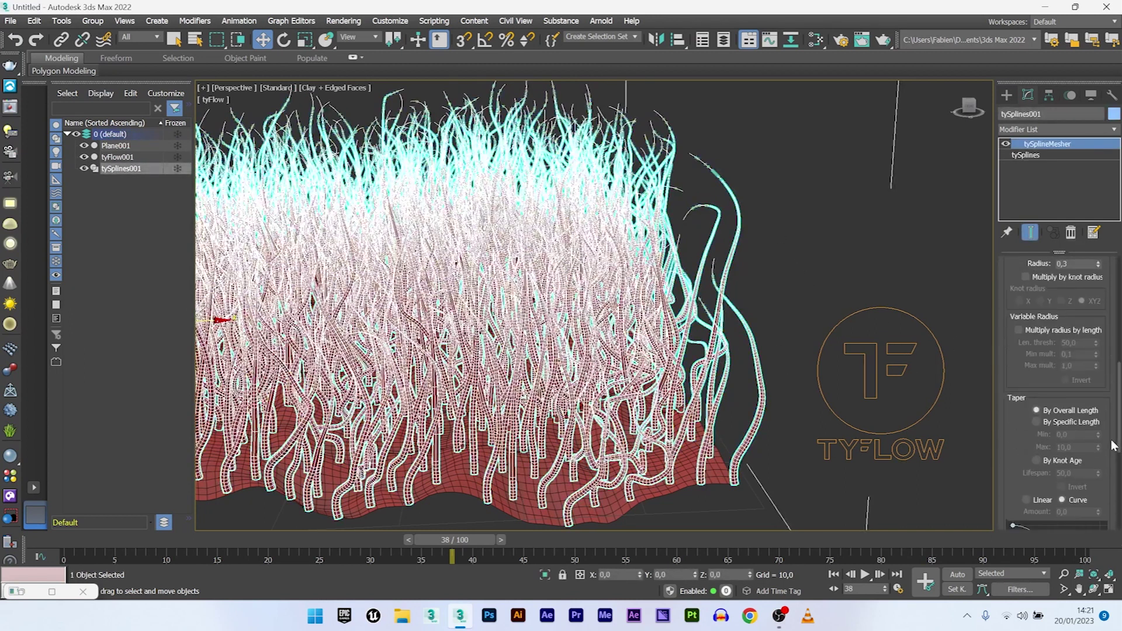
drag(1099, 419, 1085, 402)
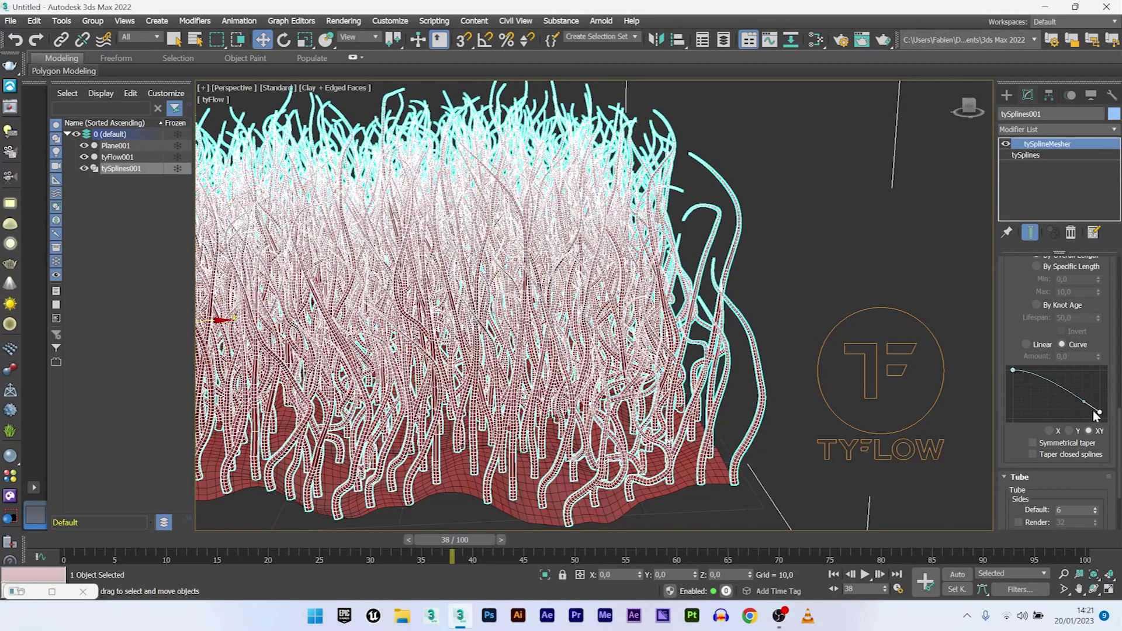
Set the tySplineMesher's radius to 0,5
scroll(1107, 402, up, 10)
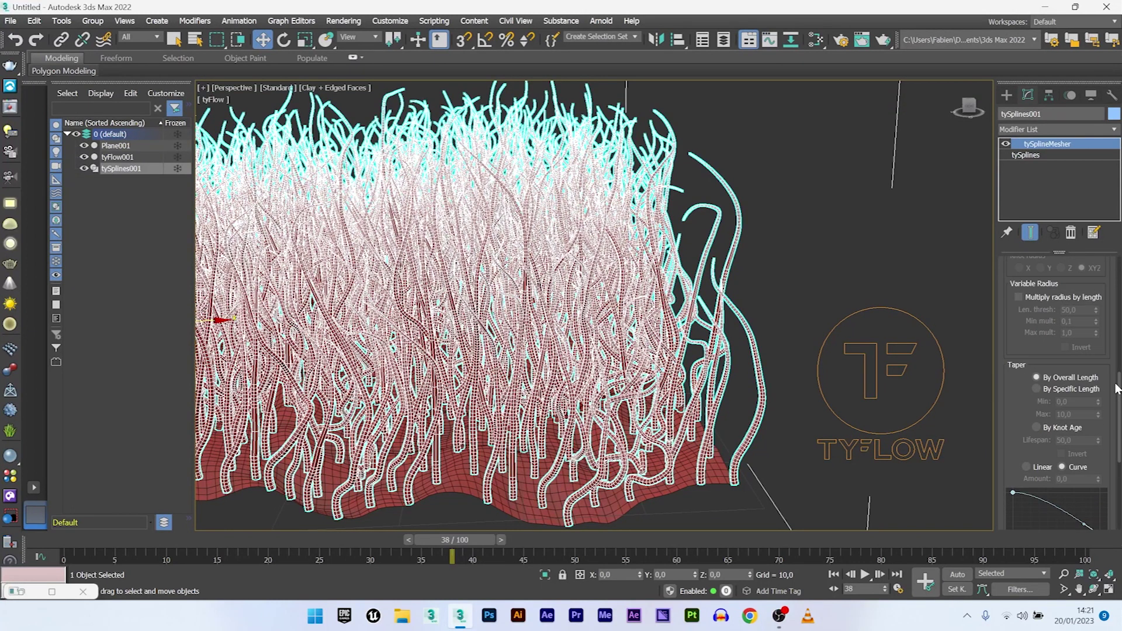
click(1087, 390)
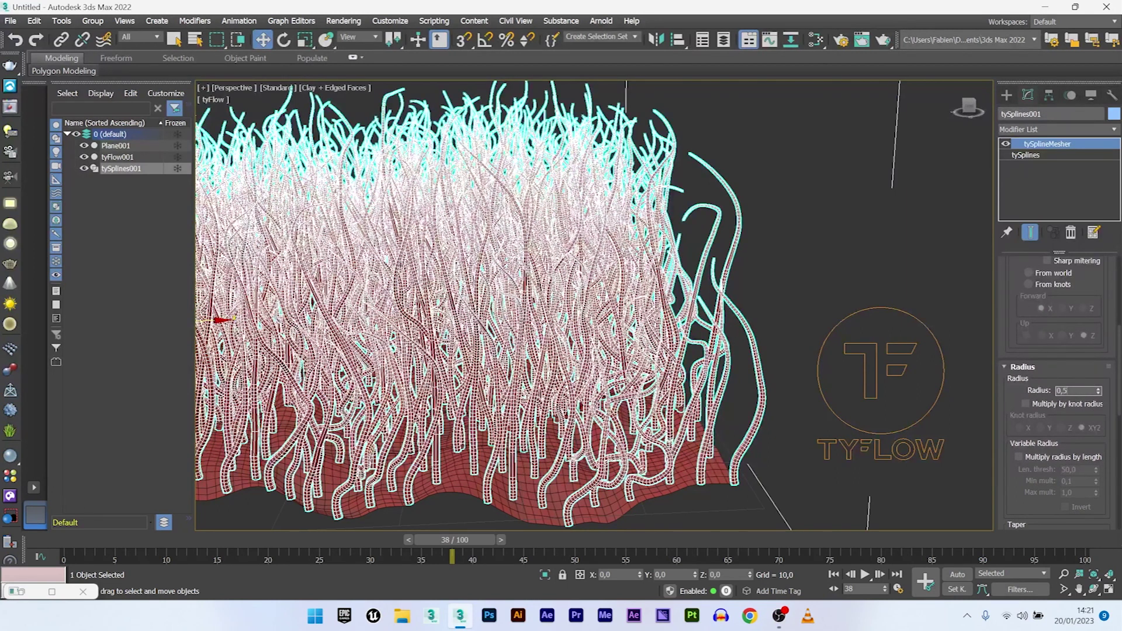
text(0,5)
key(Return)
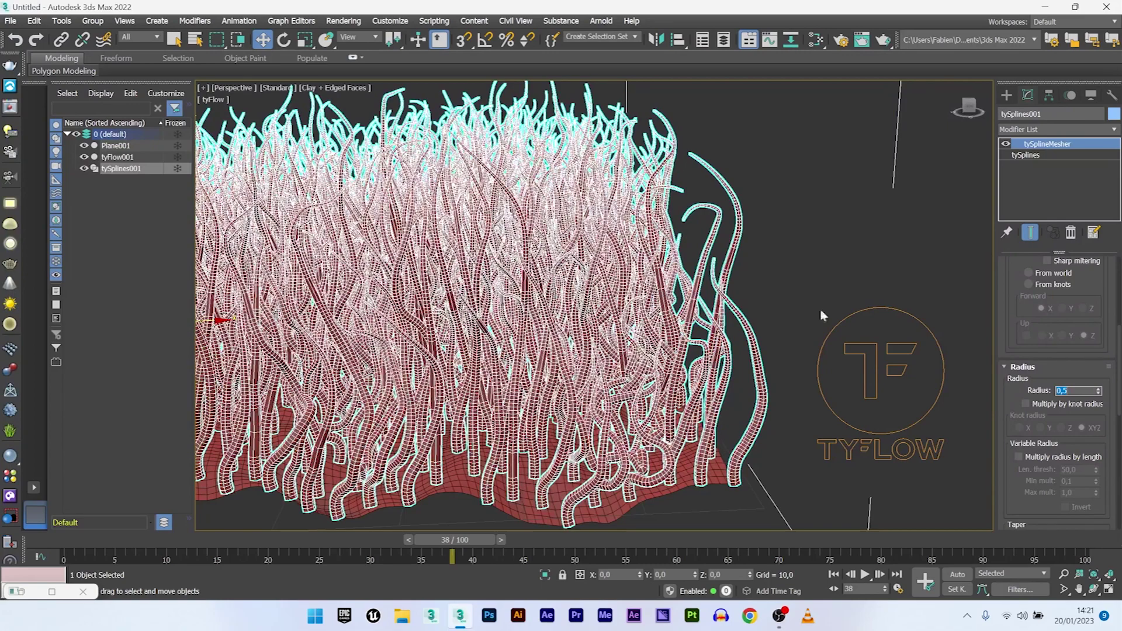
Inspect the meshed strands up close, checking the tube geometry near their roots
click(758, 264)
scroll(742, 237, down, 3)
alt+middle_drag(740, 237, 709, 312)
scroll(631, 303, up, 3)
scroll(534, 327, up, 5)
middle_drag(689, 428, 672, 377)
scroll(581, 374, up, 8)
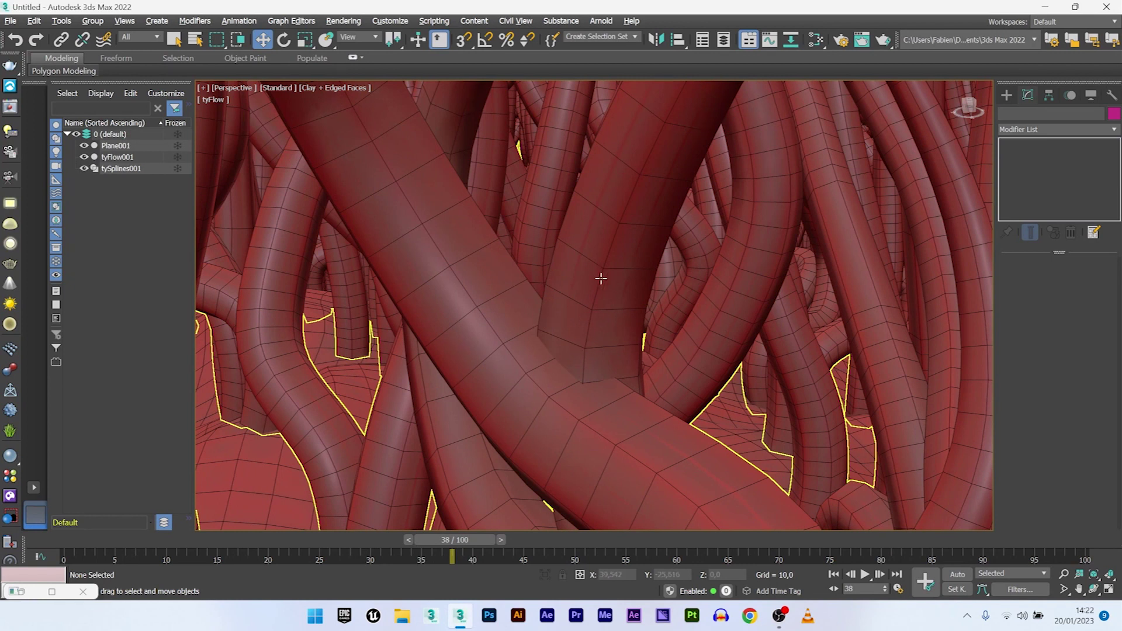
scroll(638, 384, down, 10)
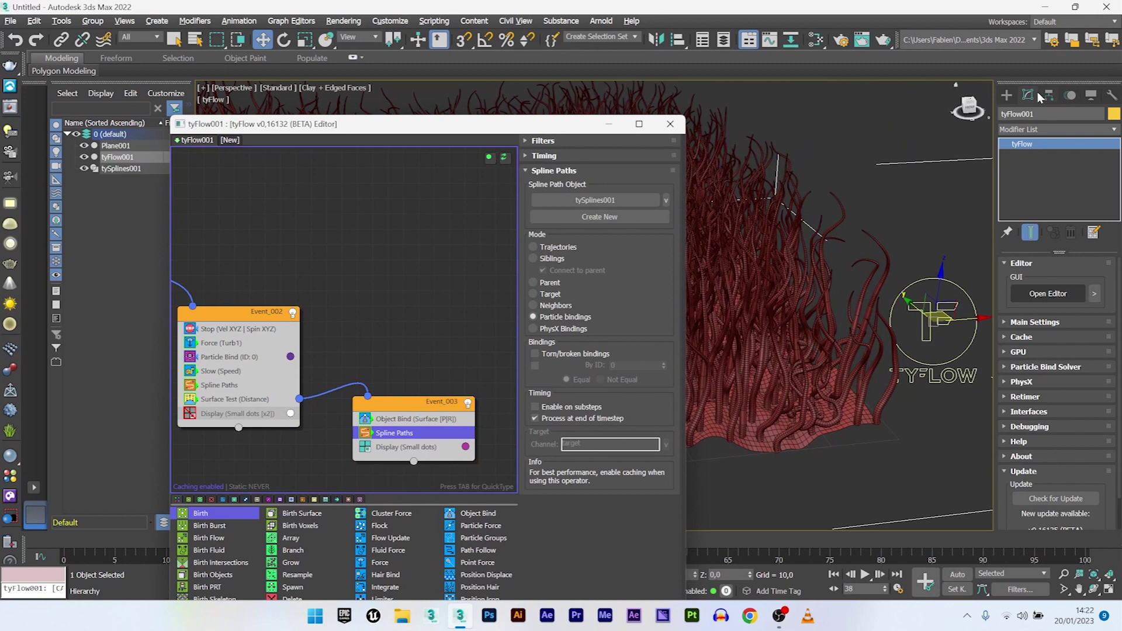
Create a tyWind helper from the tyFlow helper category beside the strands, with an icon size of about 25
click(1006, 95)
click(1067, 114)
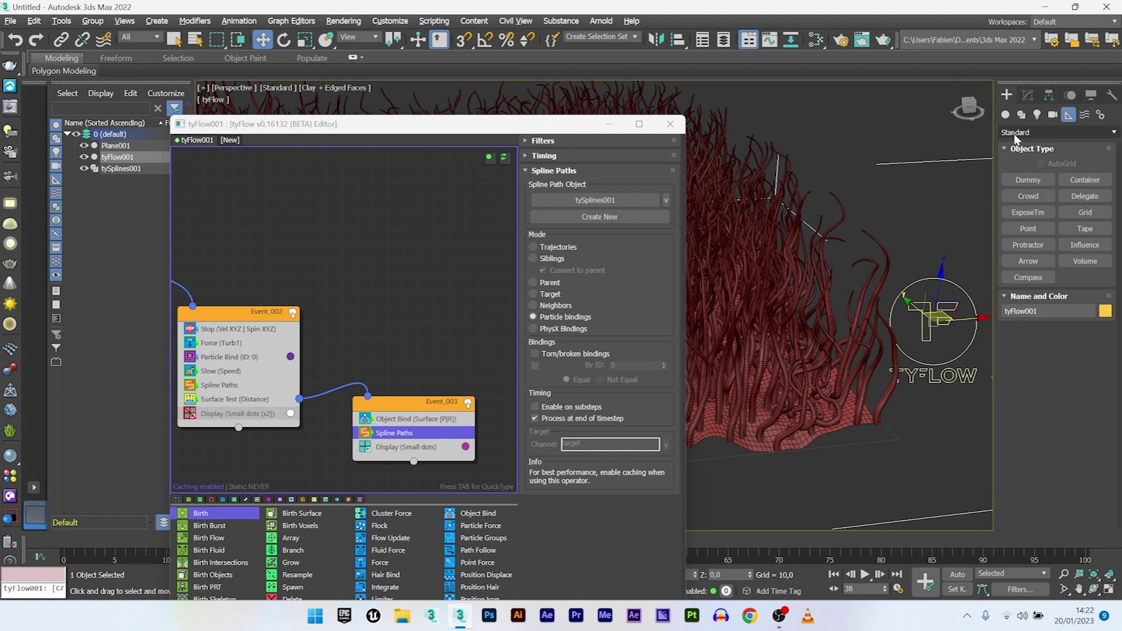
click(1055, 132)
click(1017, 256)
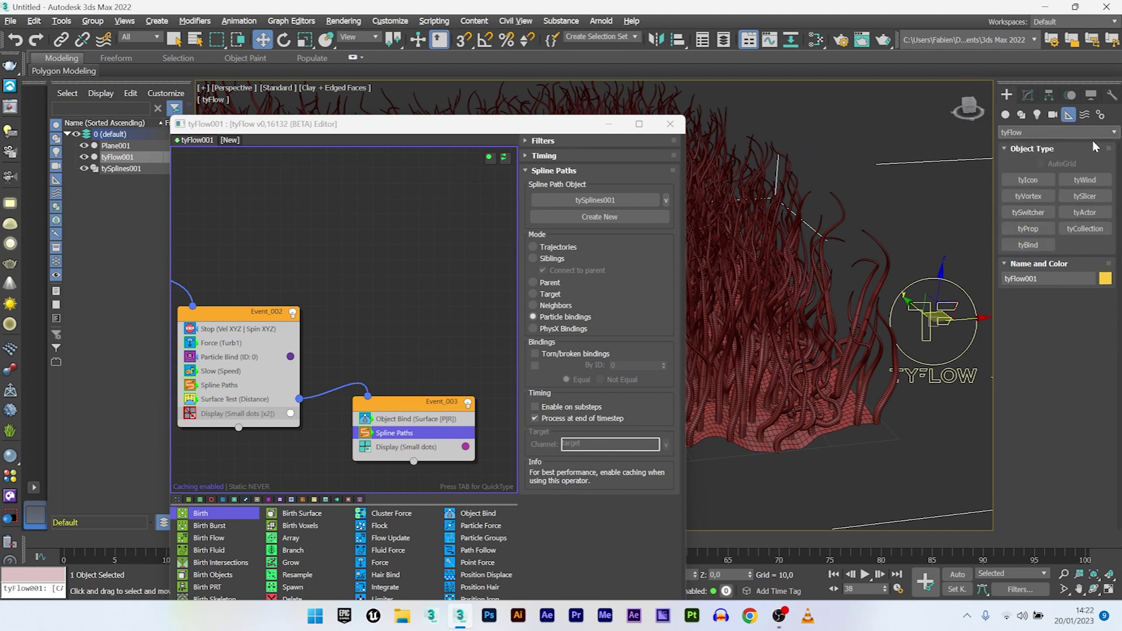
click(1092, 181)
scroll(891, 303, down, 5)
scroll(813, 307, up, 2)
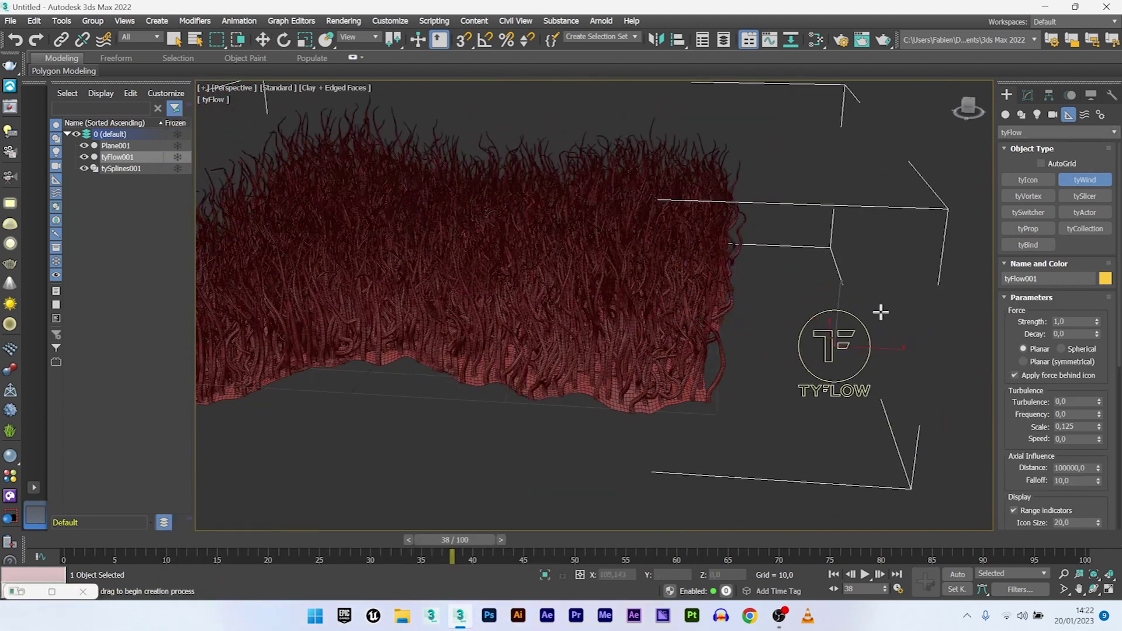
drag(882, 313, 901, 328)
Rotate the tyWind helper about -54 degrees around Y so its arrow points toward the strands
right_click(887, 300)
right_click(887, 297)
click(903, 314)
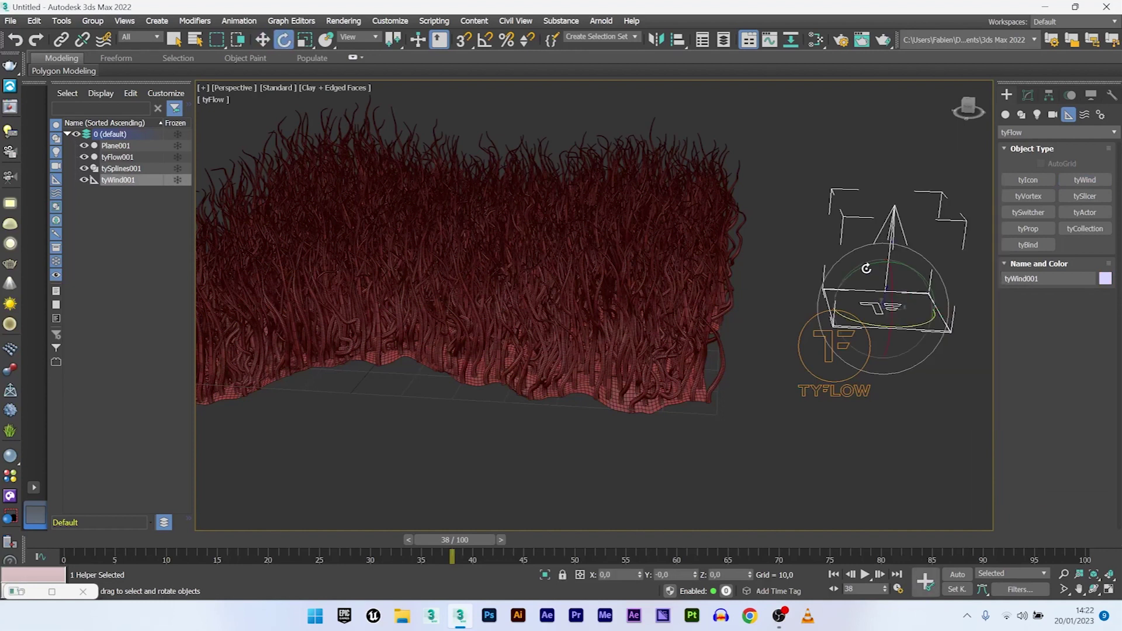
drag(864, 269, 820, 292)
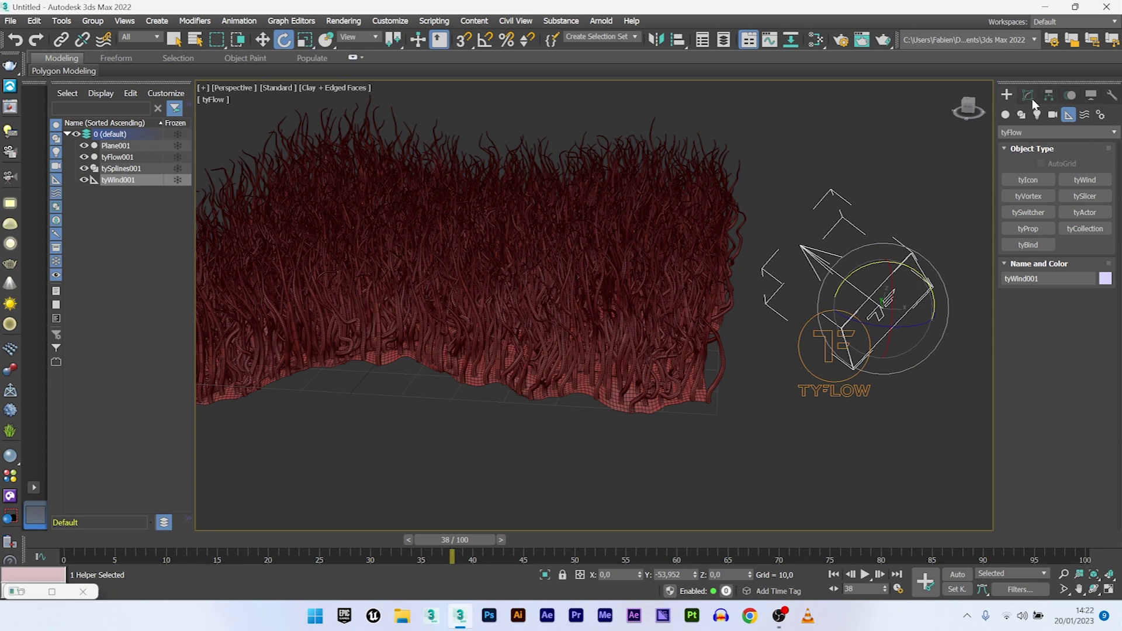
Set the tyWind helper's strength to 0,2 and its turbulence to 0,5
click(1028, 95)
double_click(1080, 285)
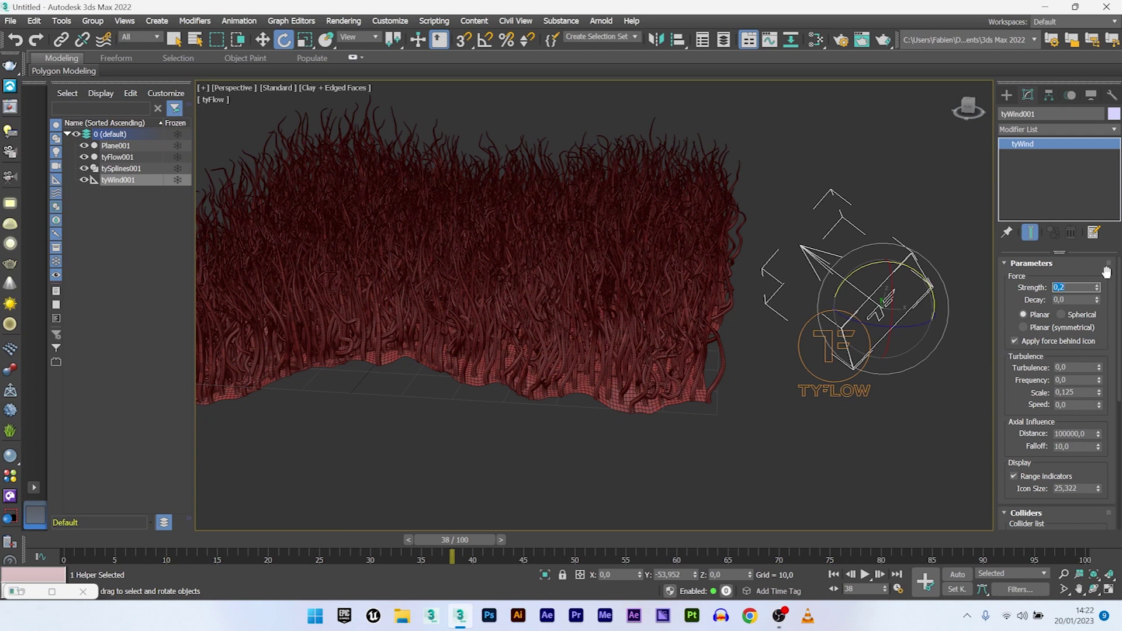
double_click(1066, 367)
Restore the tyFlow editor and add tyWind001 to the forces of Event_002's Force operator
click(51, 592)
click(1073, 8)
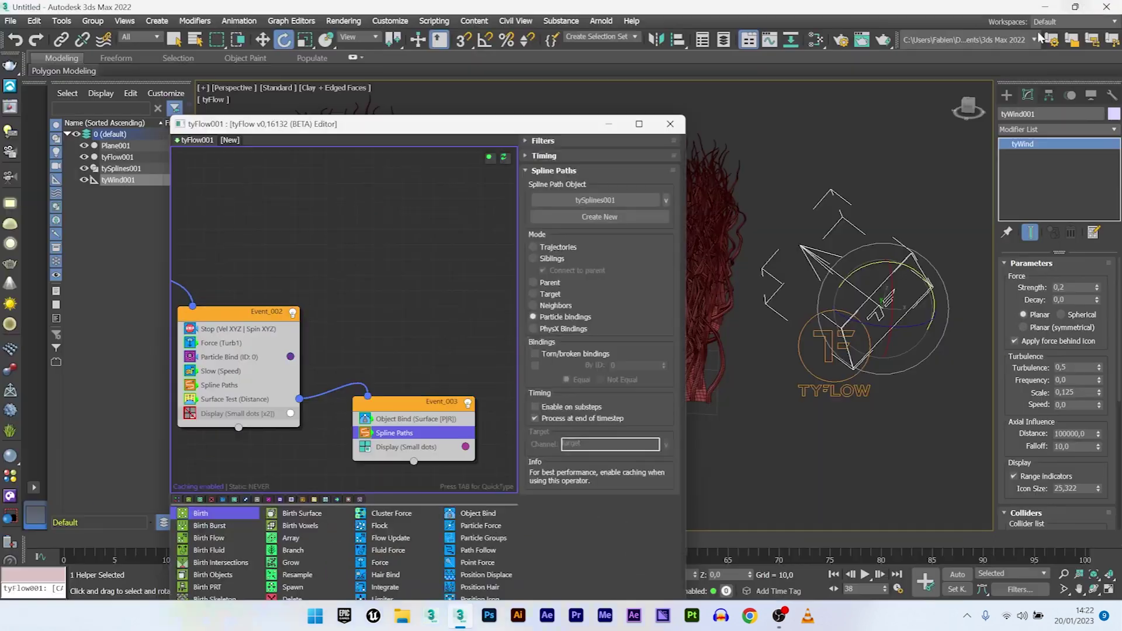
middle_drag(236, 338, 320, 286)
click(316, 290)
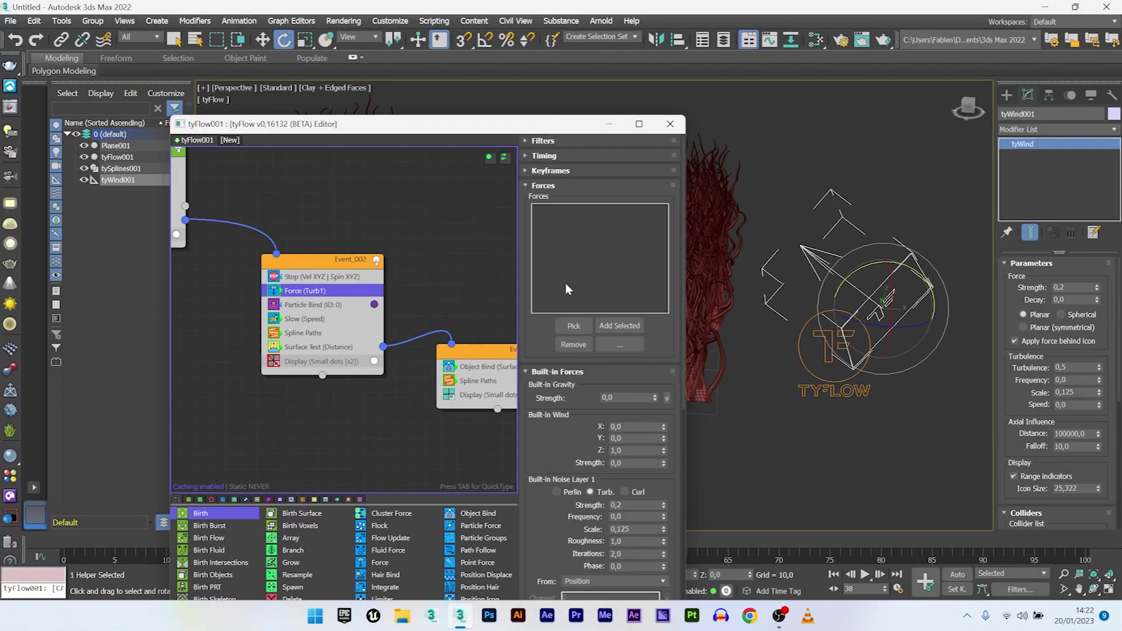
click(573, 325)
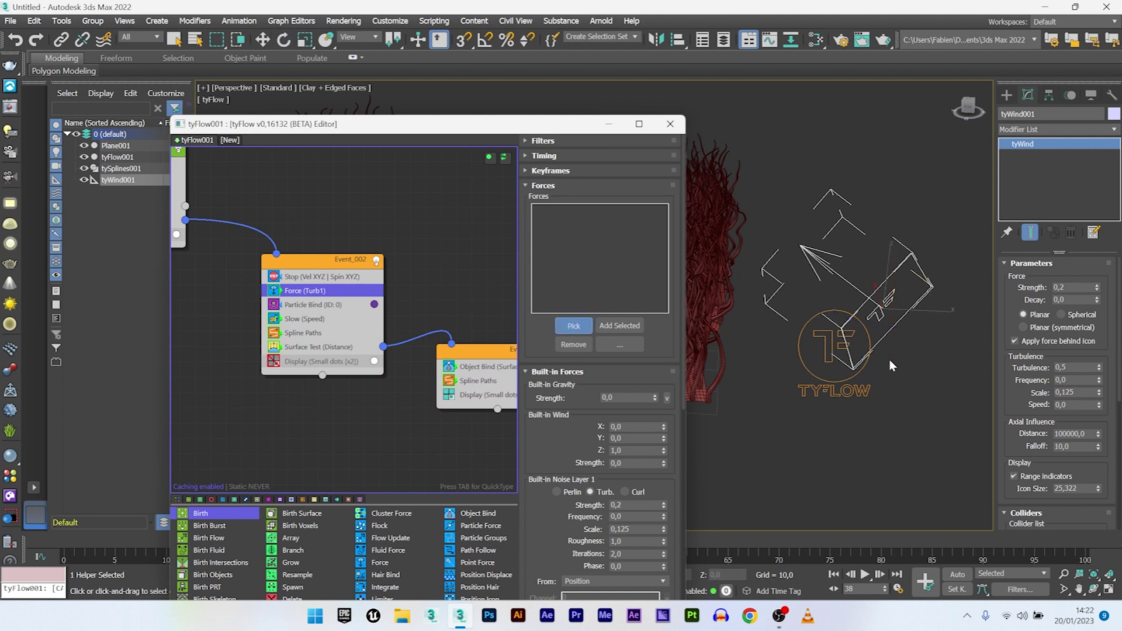
click(901, 316)
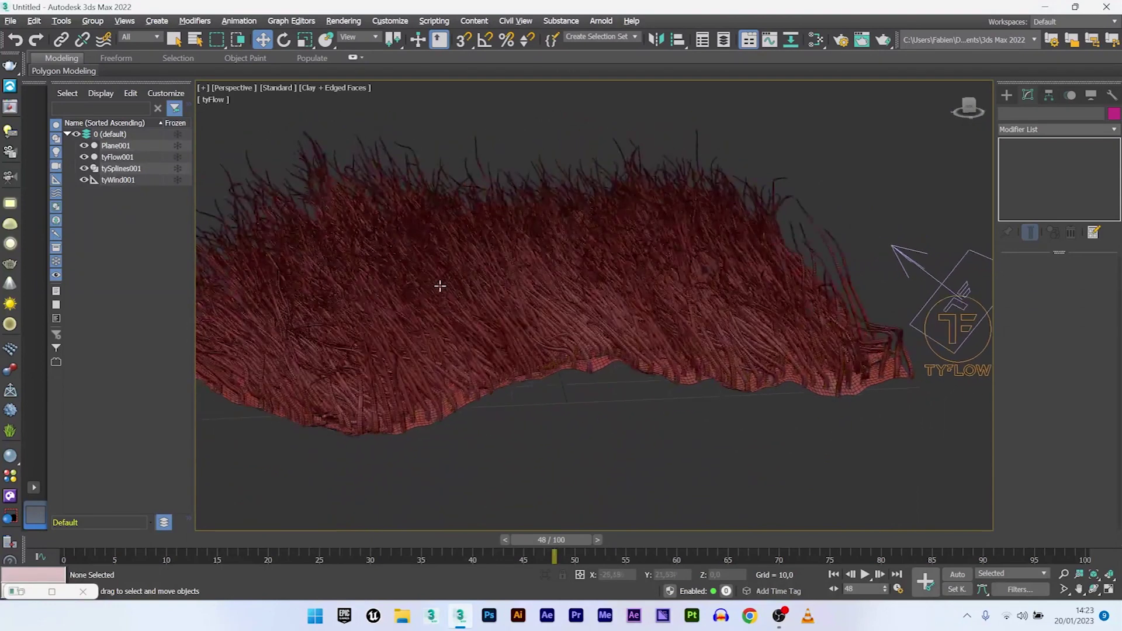
Set the tyWind helper's strength to 0,1 and inspect the bent strands at frame 48
middle_drag(531, 331, 519, 332)
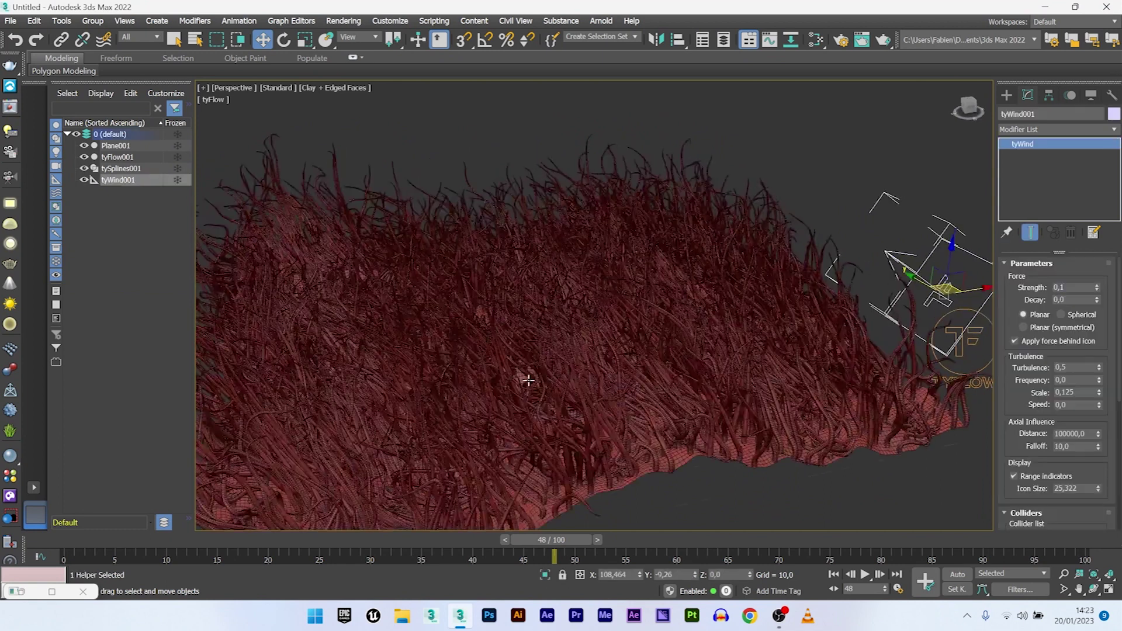
alt+middle_drag(523, 378, 537, 383)
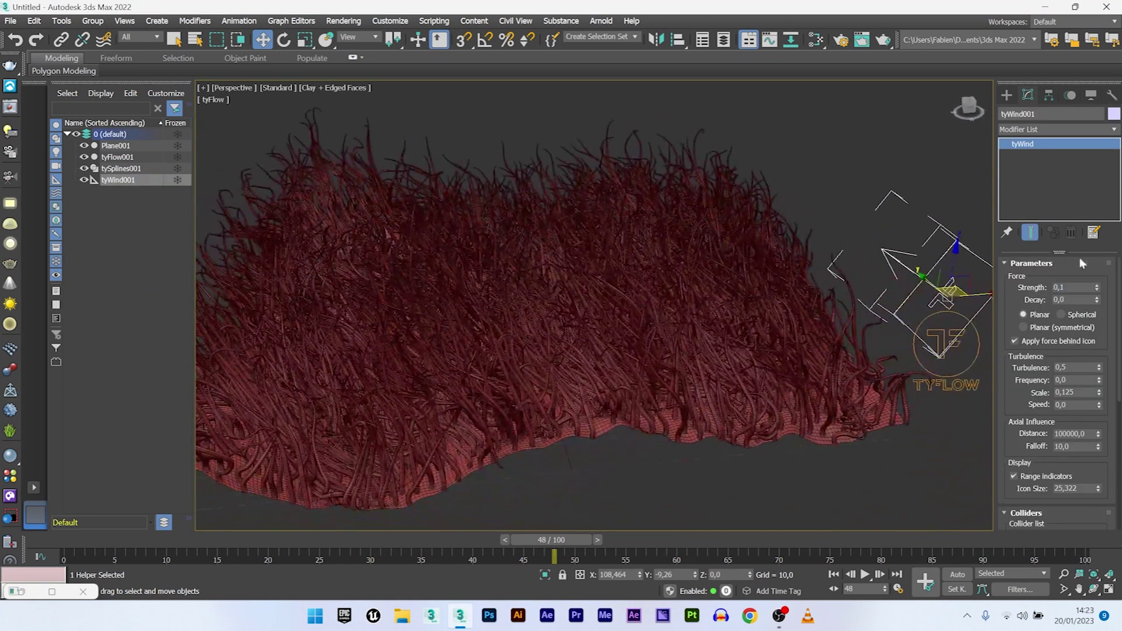
Open the editor of tyFlow001 and add a Collision operator below Surface Test in Event_002
click(952, 380)
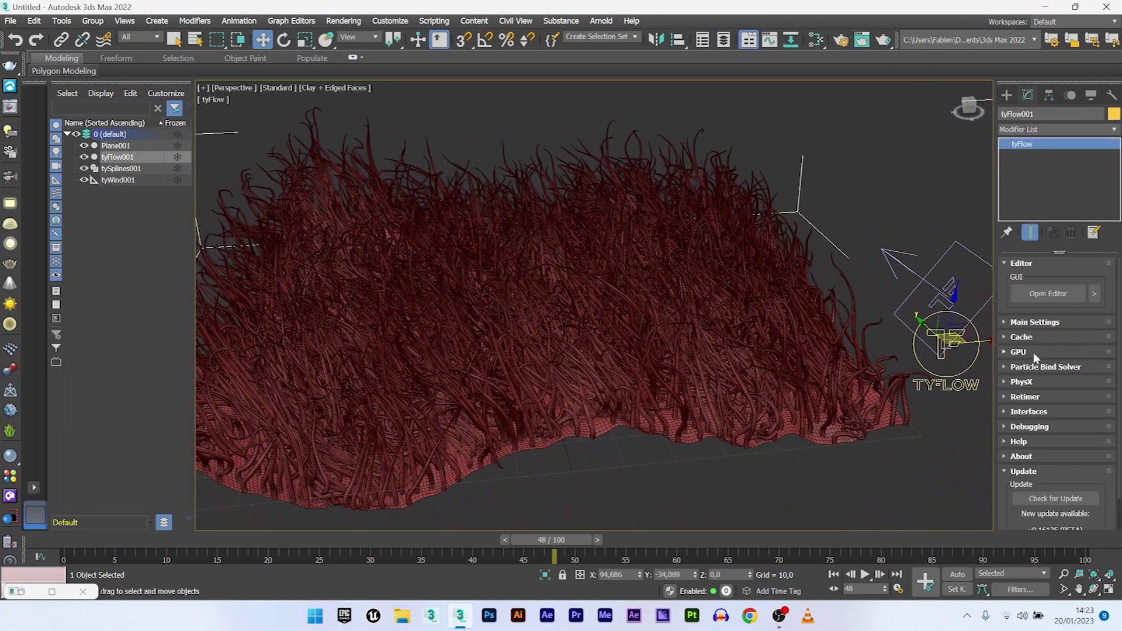
click(1048, 294)
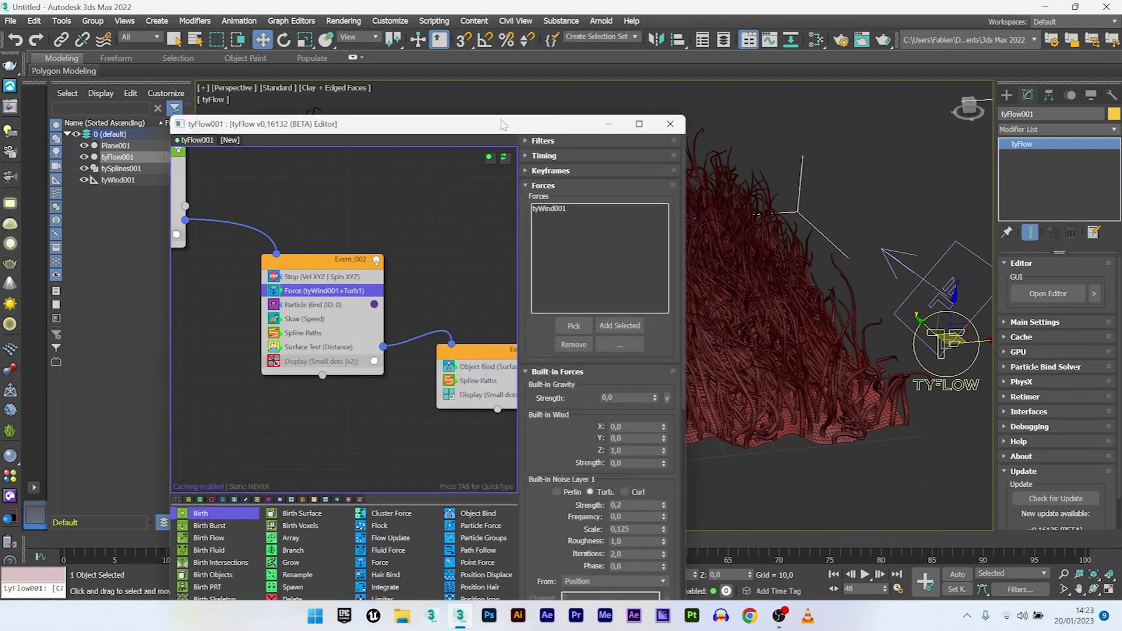
drag(470, 123, 453, 41)
middle_drag(324, 204, 363, 195)
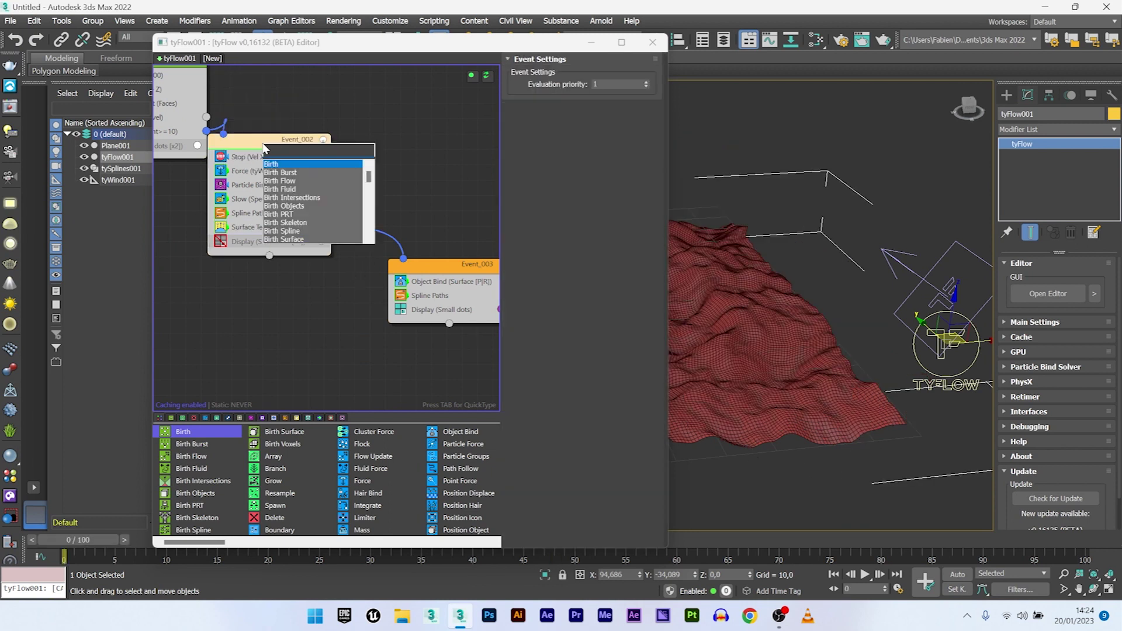
text(col)
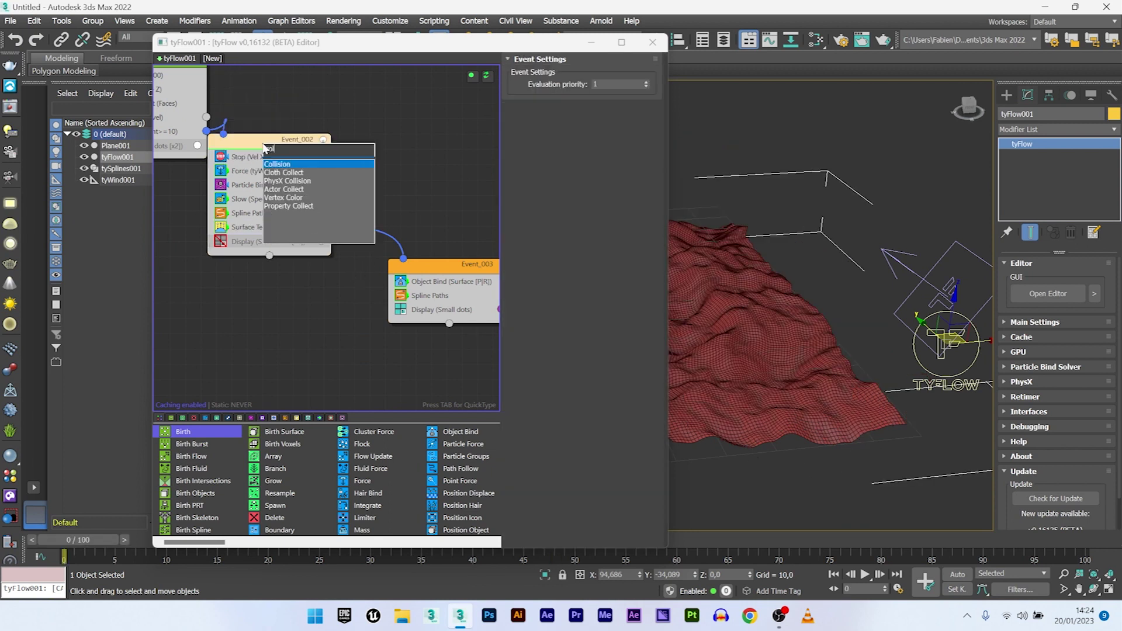
click(306, 164)
drag(304, 158, 264, 249)
Assign Plane001 as the collider of the Collision operator and preview the strands at frame 13
click(555, 234)
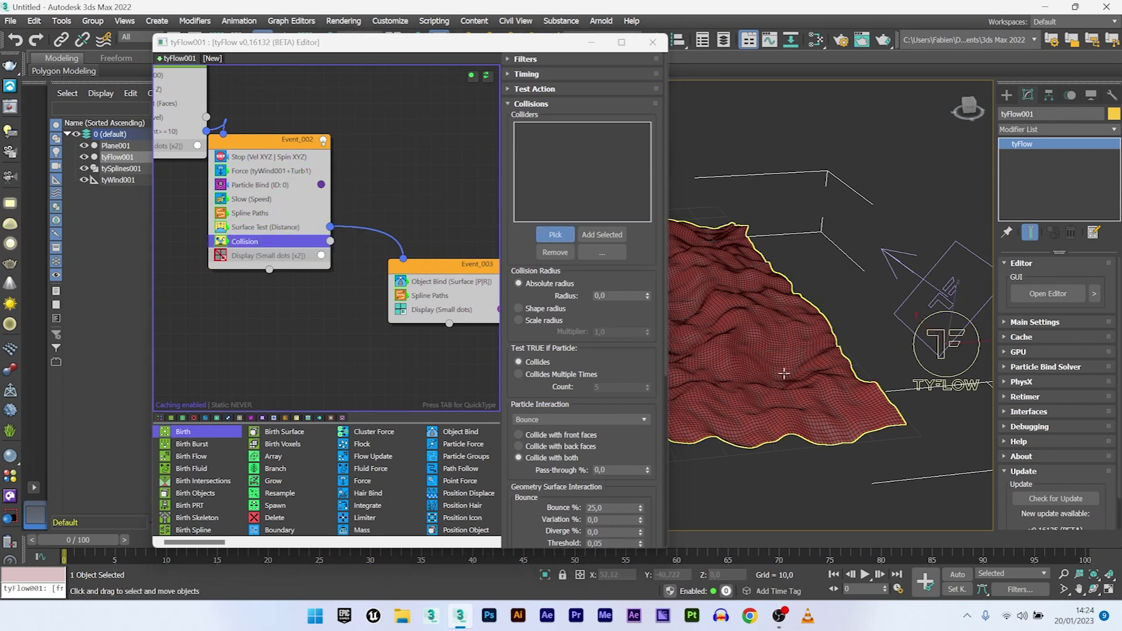
click(703, 423)
middle_drag(236, 318, 302, 327)
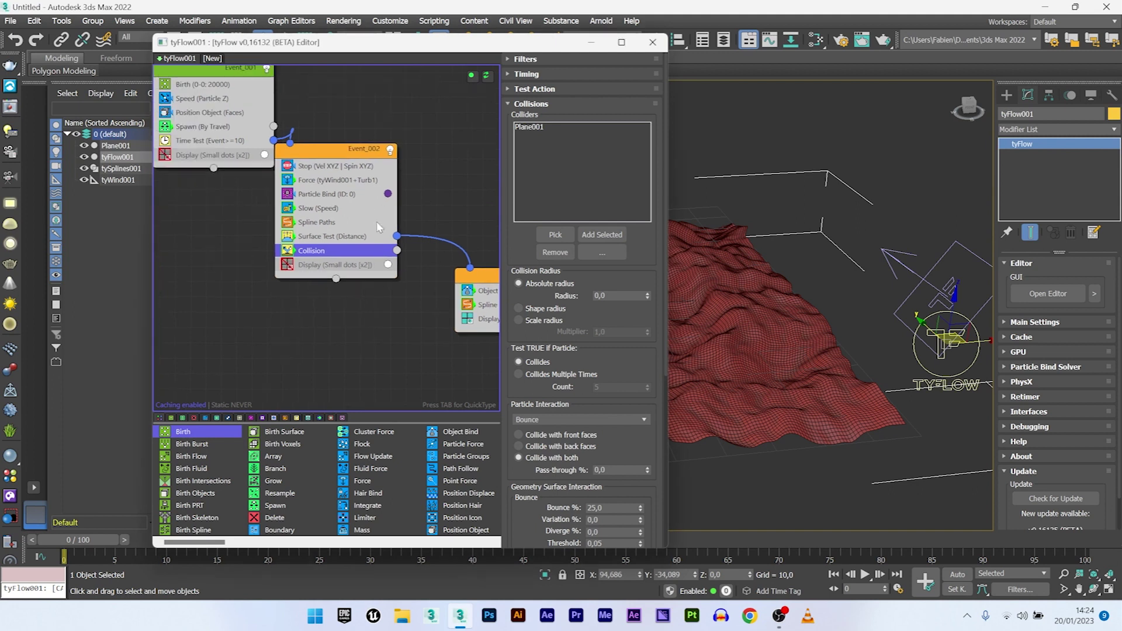
drag(112, 542, 245, 536)
middle_drag(726, 272, 821, 260)
click(808, 163)
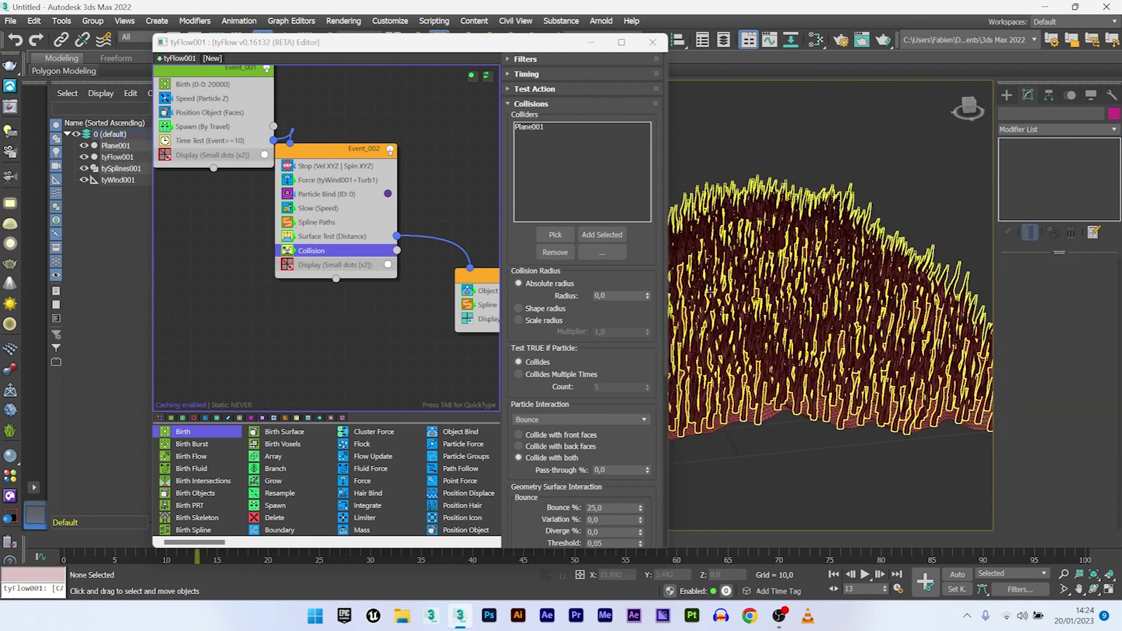
Set the separation distance of Event_001's Position Object operator to 3,0
middle_drag(204, 112, 213, 141)
click(214, 141)
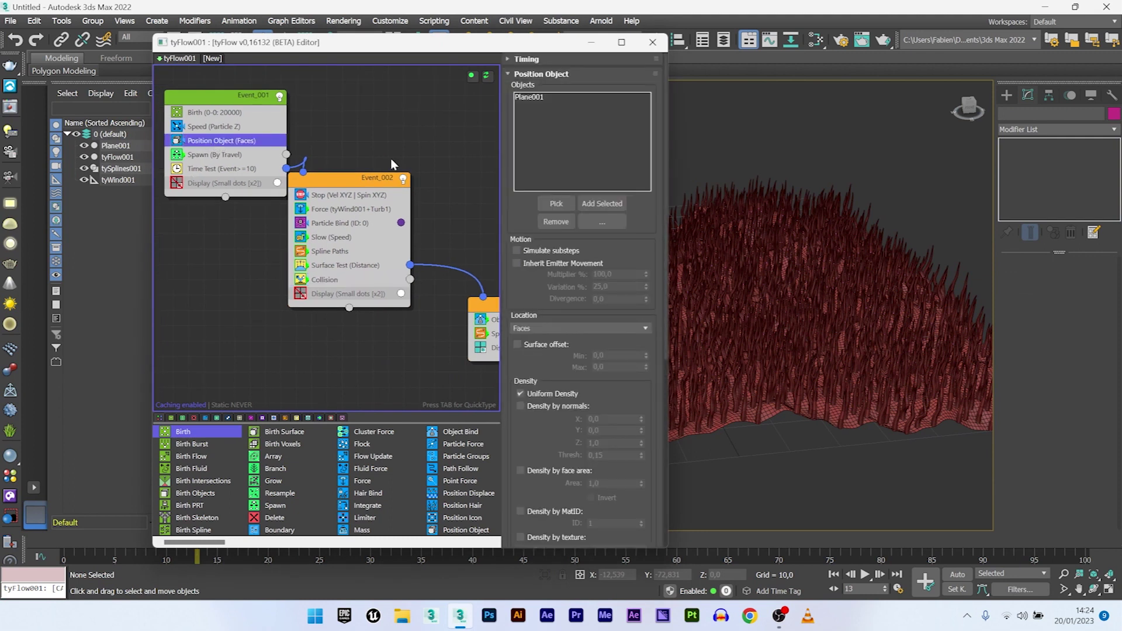
drag(667, 186, 653, 366)
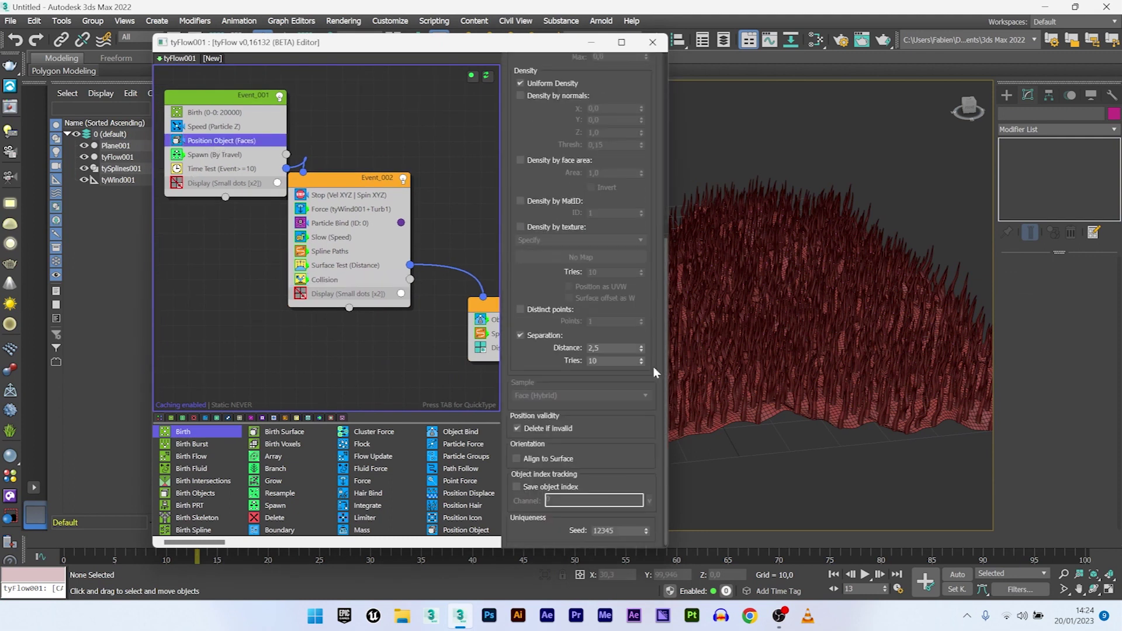
scroll(609, 349, up, 1)
click(609, 351)
text(3)
key(Return)
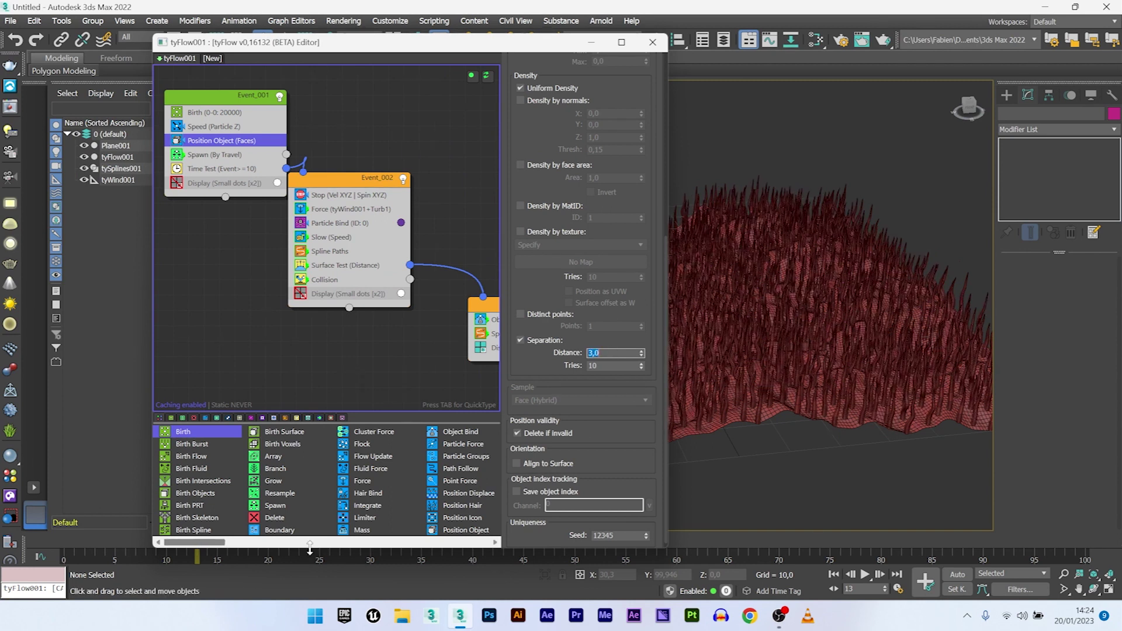
Set the Position Object separation distance back to 2,5 and inspect the strands up close at frame 43
drag(313, 548, 318, 462)
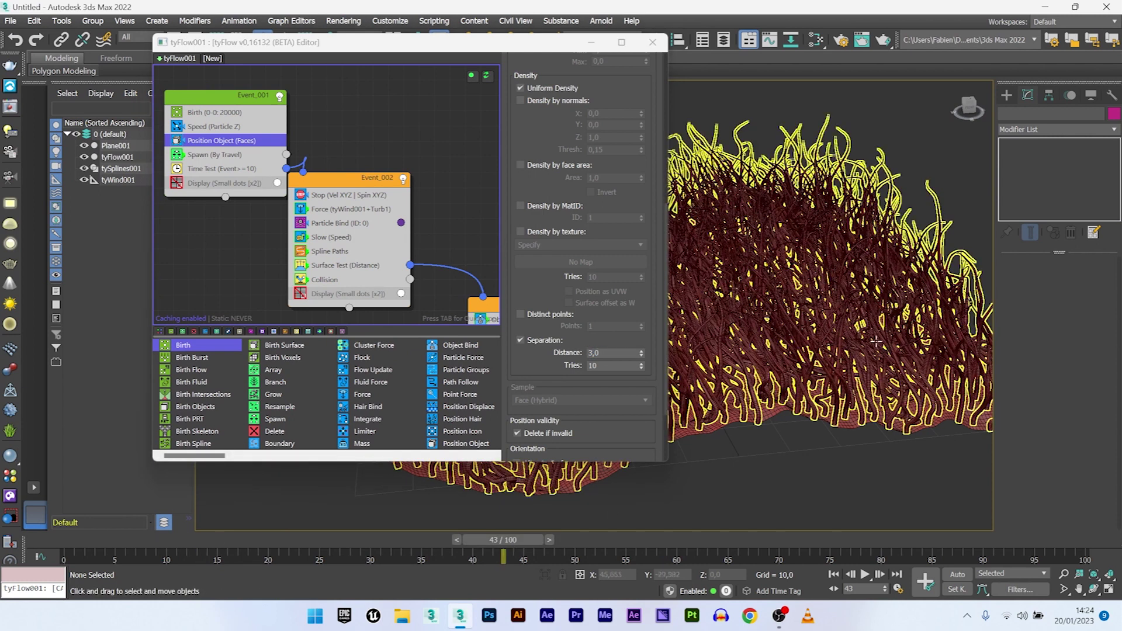
alt+middle_drag(807, 451, 787, 338)
scroll(787, 337, up, 3)
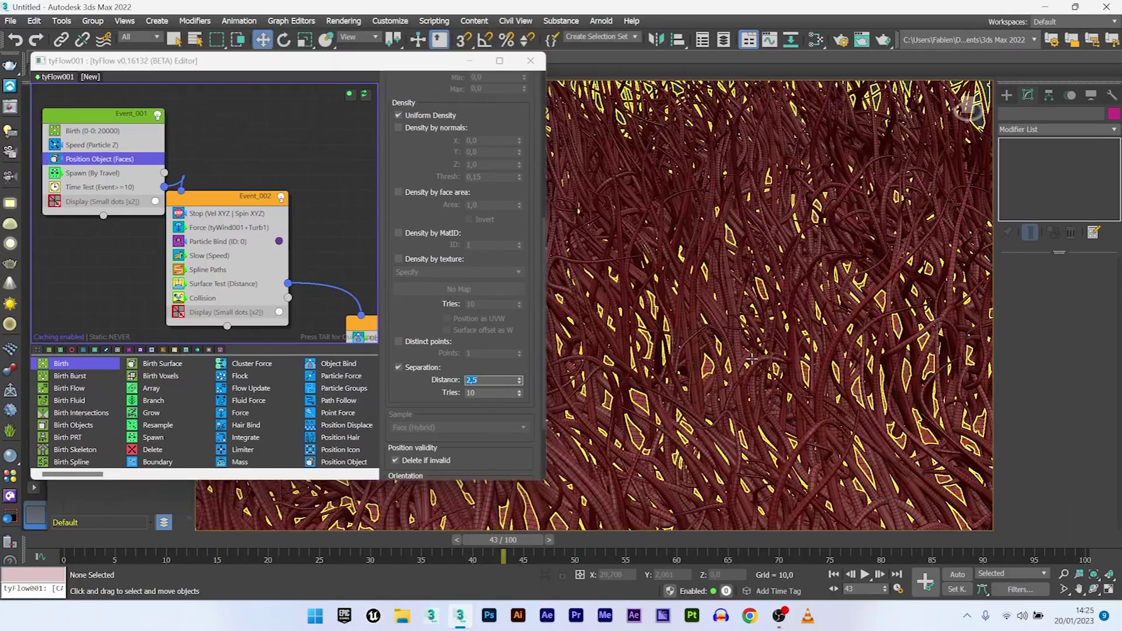
alt+middle_drag(751, 359, 889, 126)
scroll(726, 180, up, 3)
scroll(774, 275, up, 3)
mouse_move(744, 319)
alt+middle_down()
mouse_move(751, 309)
mouse_move(741, 321)
alt+middle_up()
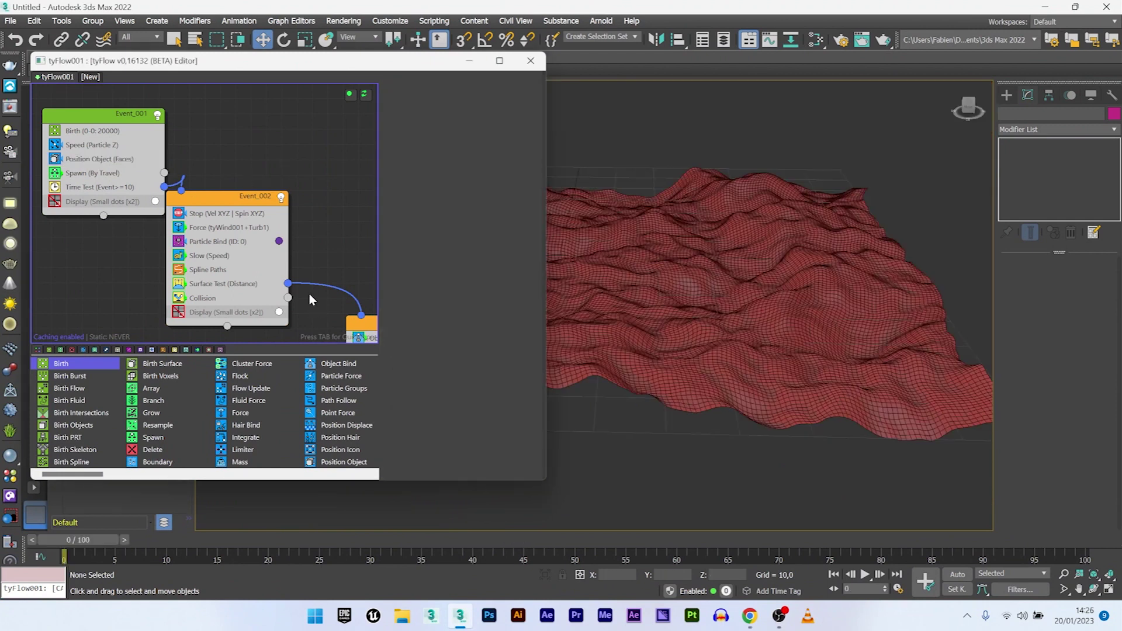
Add a Particle Physics operator above Particle Bind in Event_002 with a collision radius of 1,2, and preview frames 15 and 24
click(225, 243)
key(Tab)
text(pa)
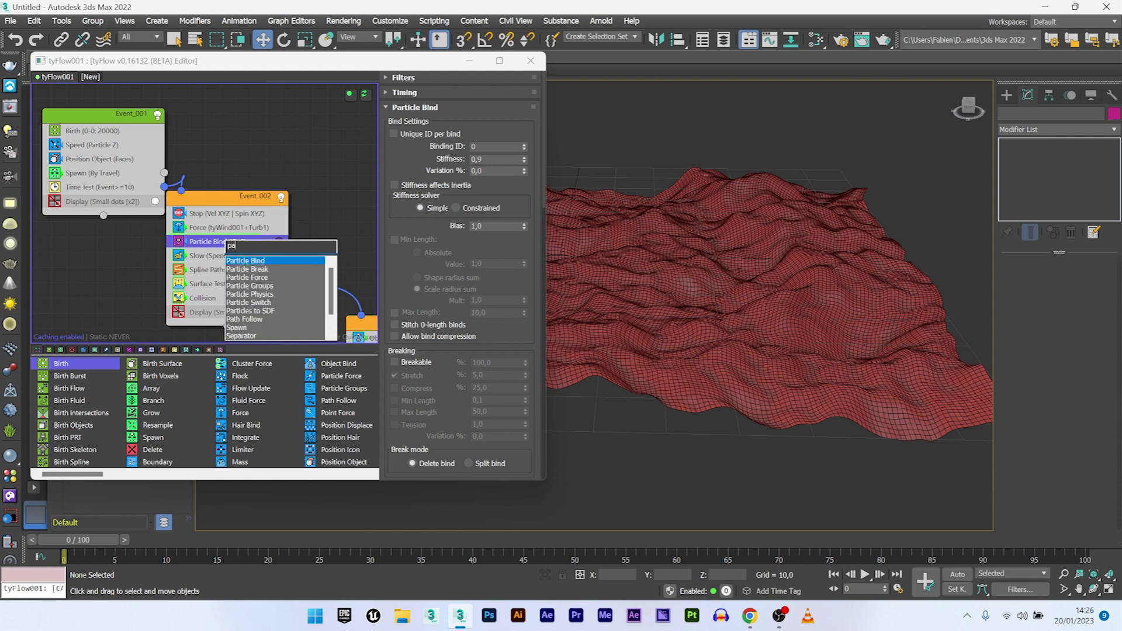
click(265, 295)
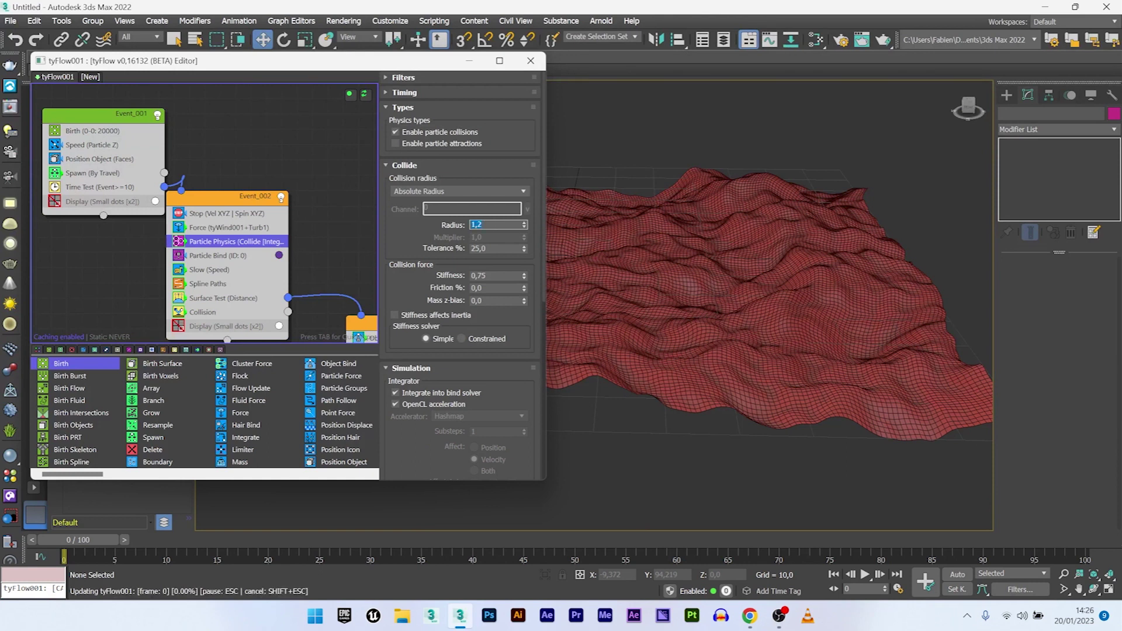
click(222, 536)
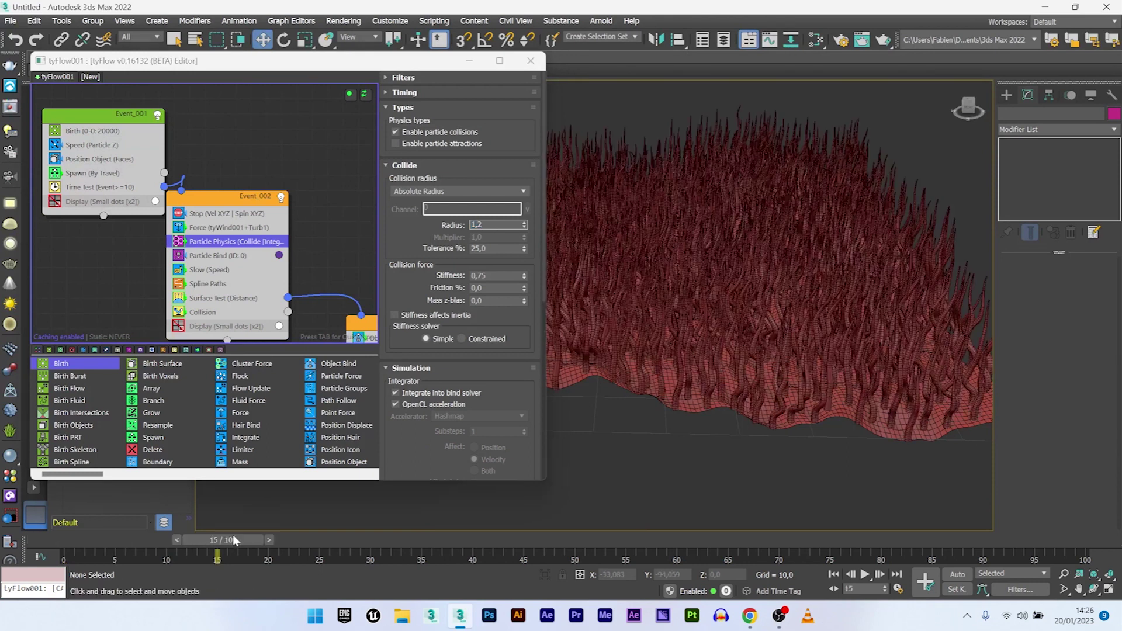
click(325, 539)
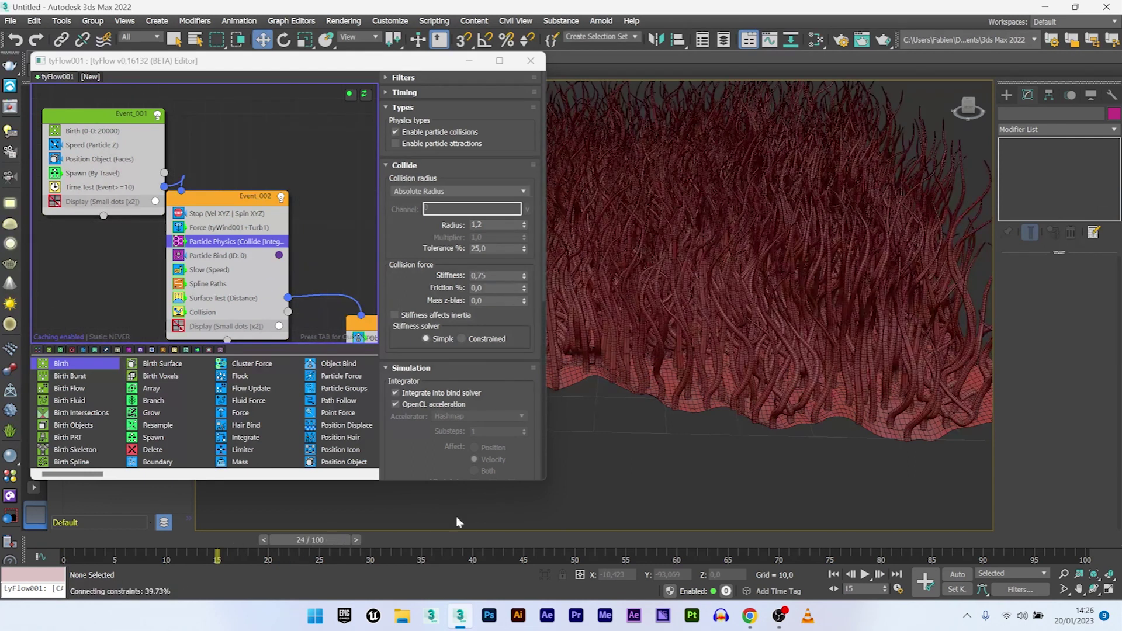
Set the Particle Physics collision radius to 1,5 and check the strands up close at frame 24
click(497, 228)
text(1,5)
key(Return)
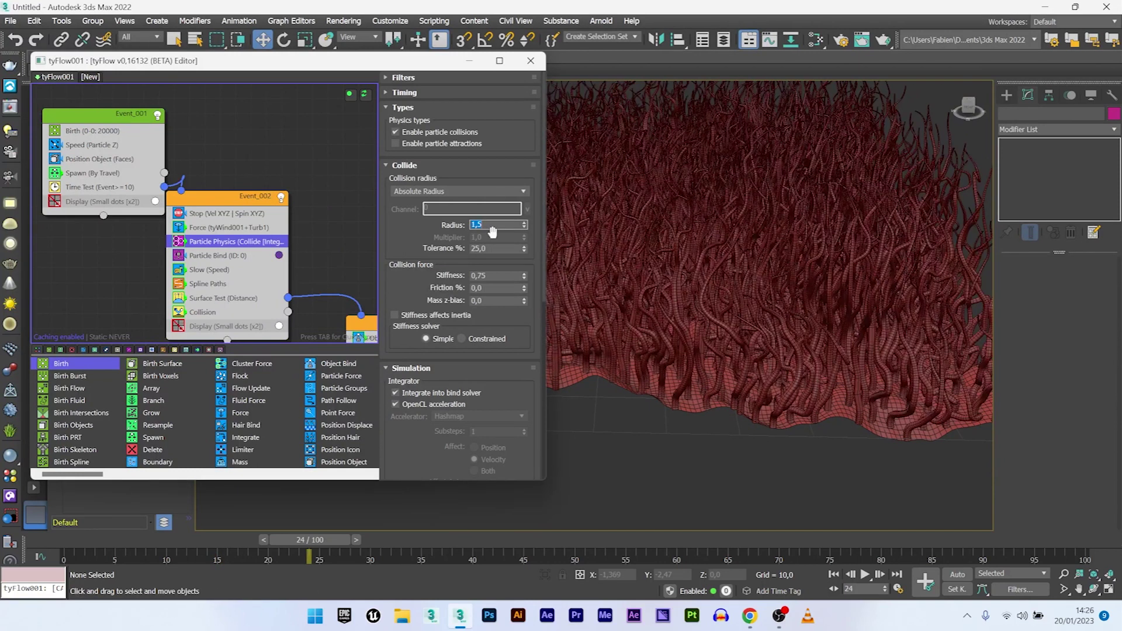
scroll(731, 323, up, 5)
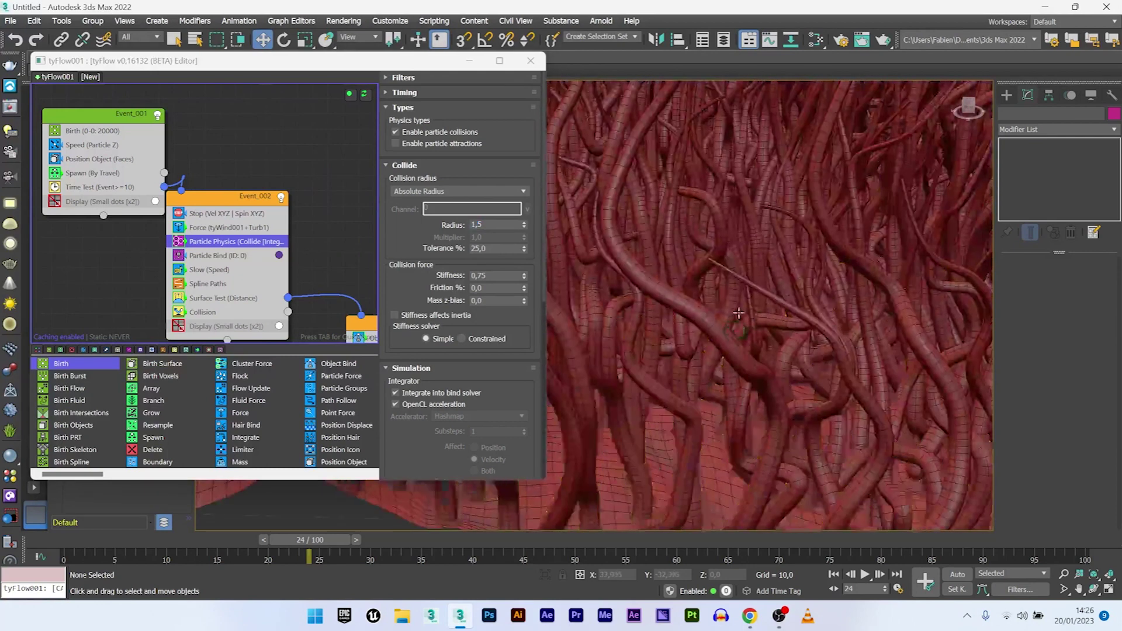
scroll(681, 313, down, 5)
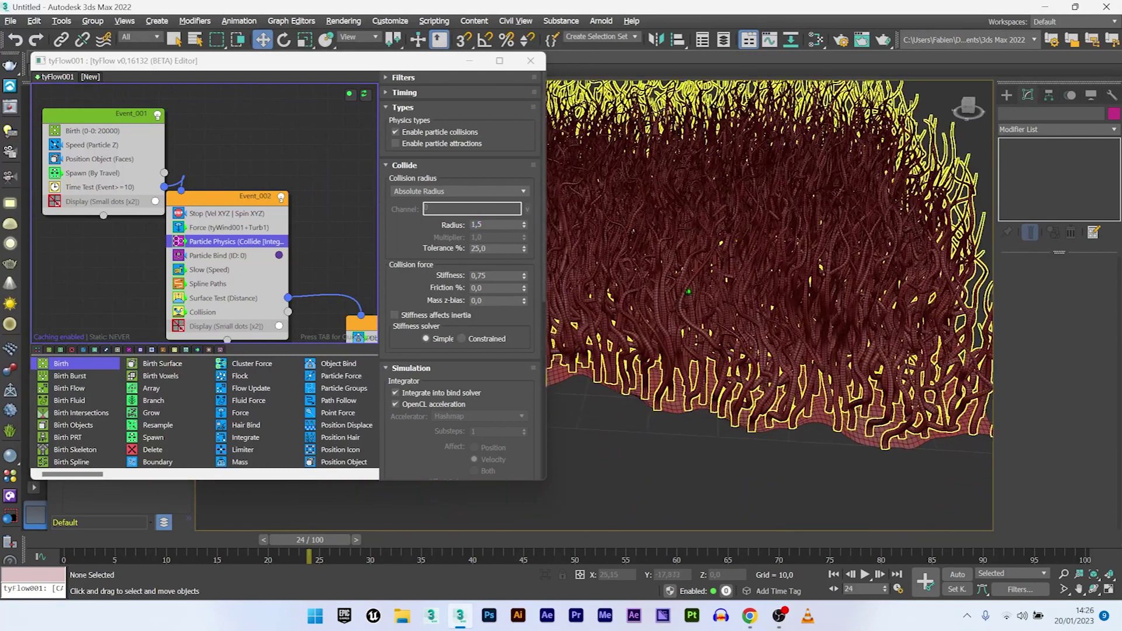
Set the Particle Physics collision radius to 1,3 and check the strand spacing at frame 24
scroll(680, 305, up, 2)
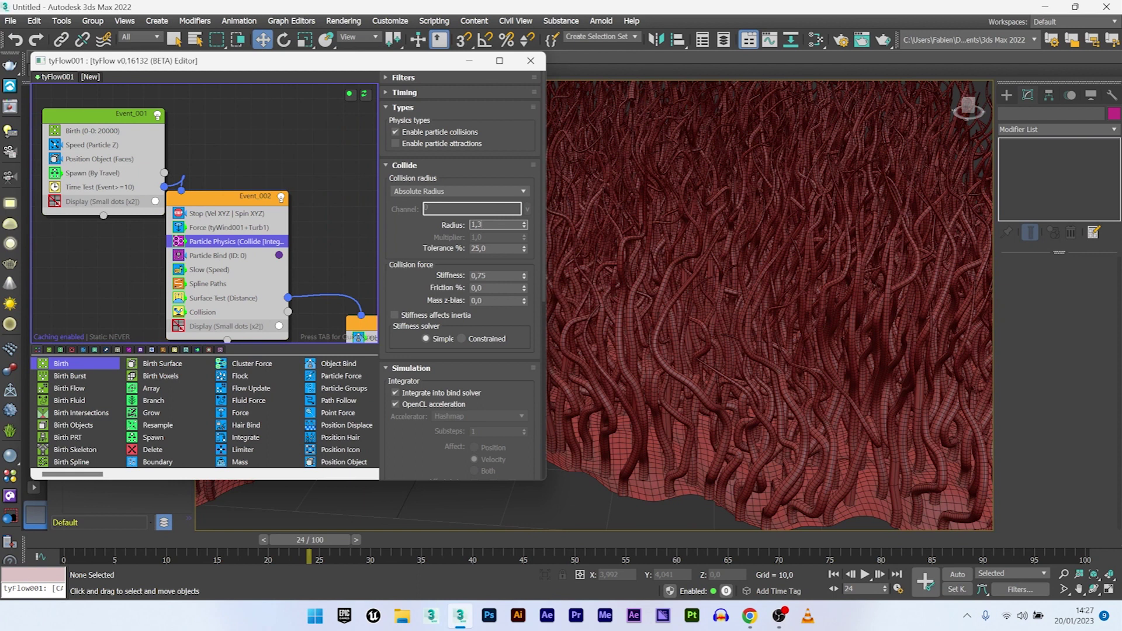
key(Return)
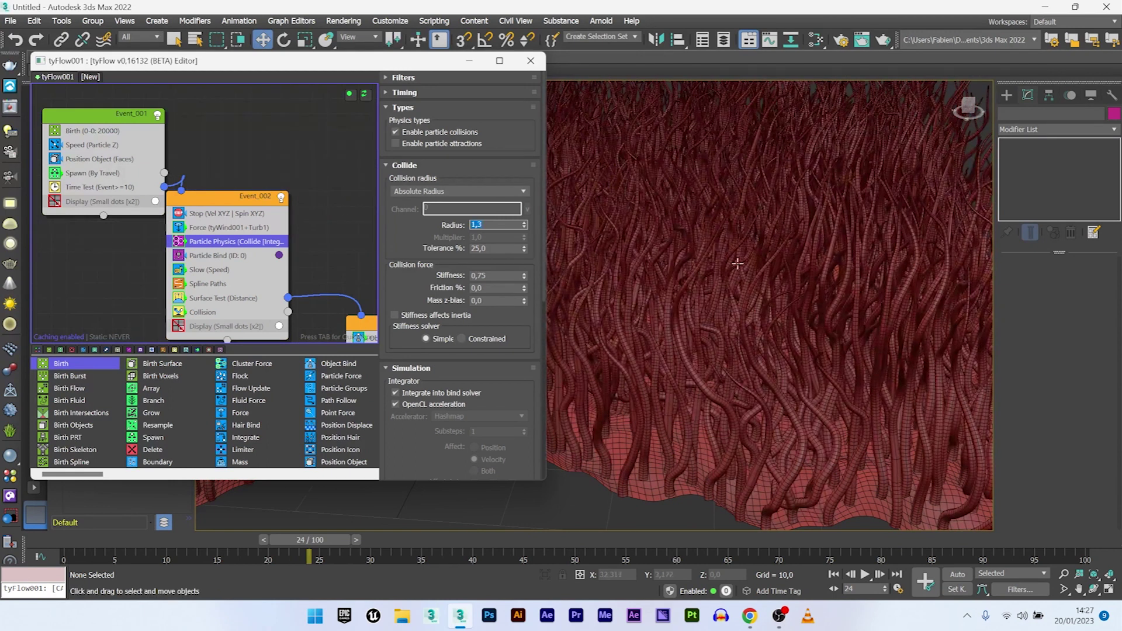
alt+middle_drag(750, 273, 855, 269)
scroll(743, 291, up, 4)
scroll(754, 253, down, 4)
Play the simulation up to frame 55 and examine how the strands collide from close range
key(slash)
alt+middle_drag(896, 373, 663, 257)
scroll(806, 316, up, 3)
scroll(664, 240, up, 4)
scroll(695, 231, down, 5)
middle_drag(696, 231, 685, 282)
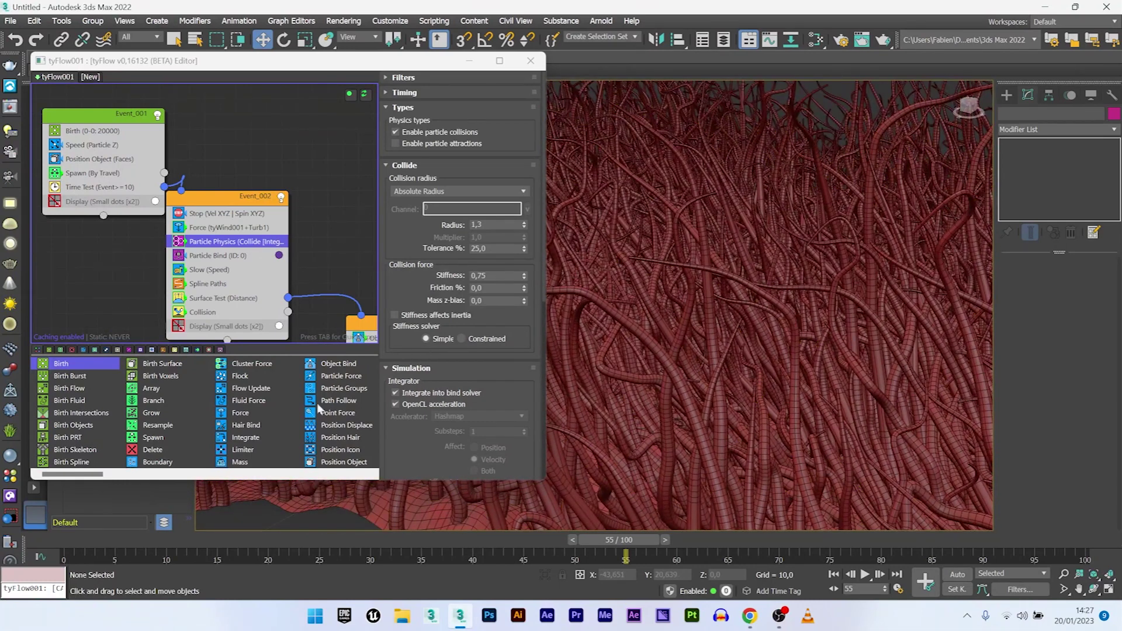
Return to frame 0, enable particle attractions in the Particle Physics operator and set the attraction strength to 0,9
click(87, 541)
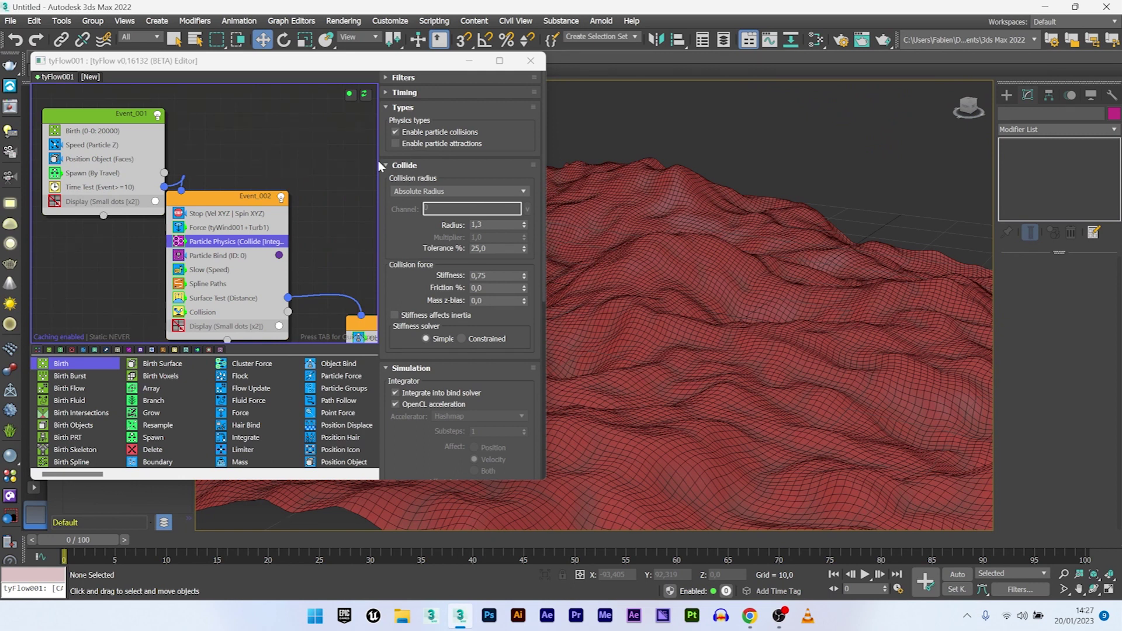
click(395, 144)
drag(542, 174, 532, 253)
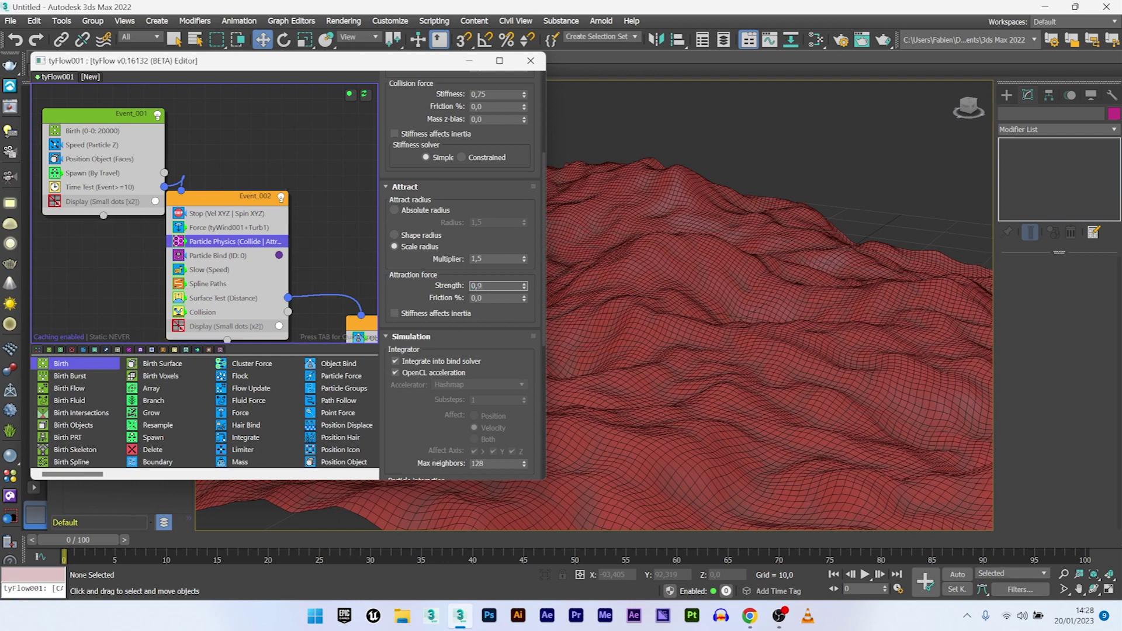
key(Return)
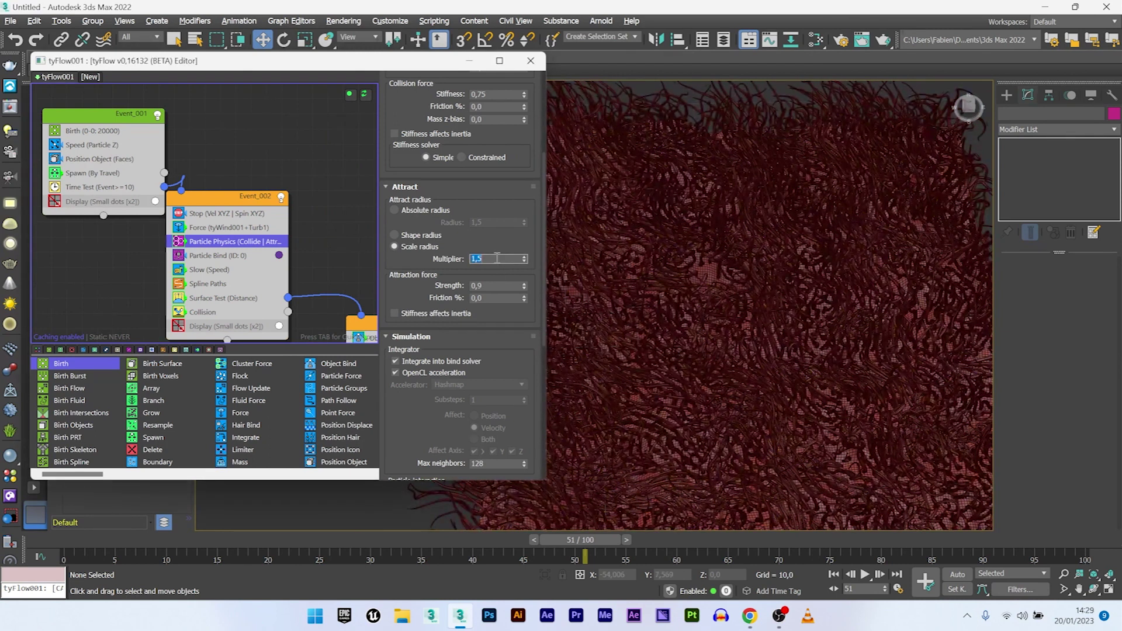
Set the attract radius multiplier to 2,0 and inspect the clumping strands at frame 51
key(Return)
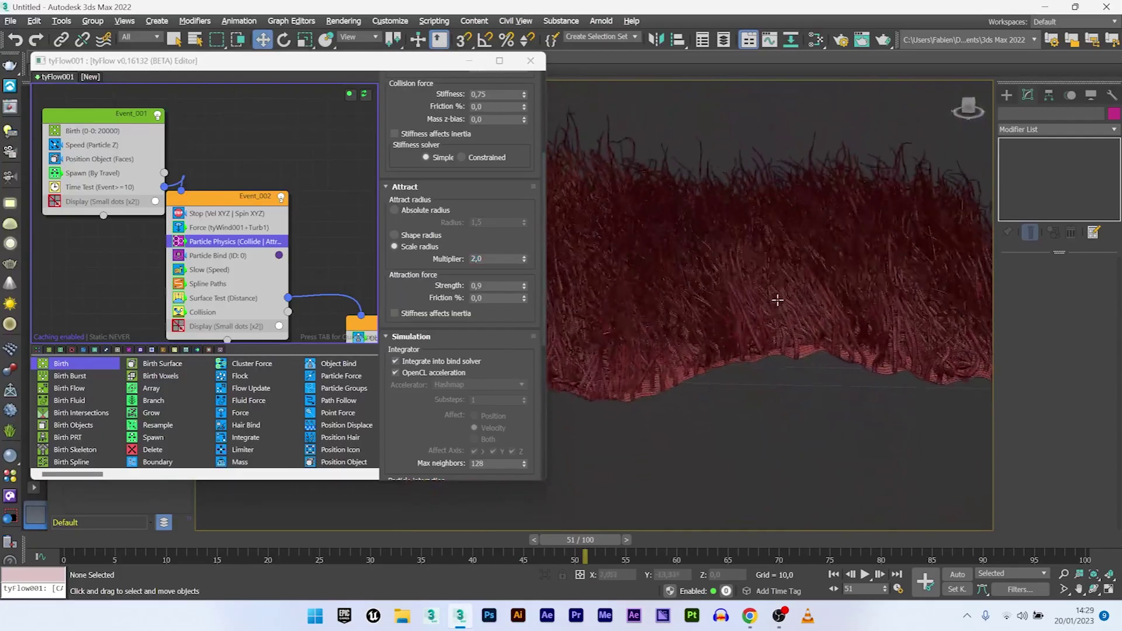
scroll(791, 301, up, 4)
alt+middle_drag(789, 216, 810, 307)
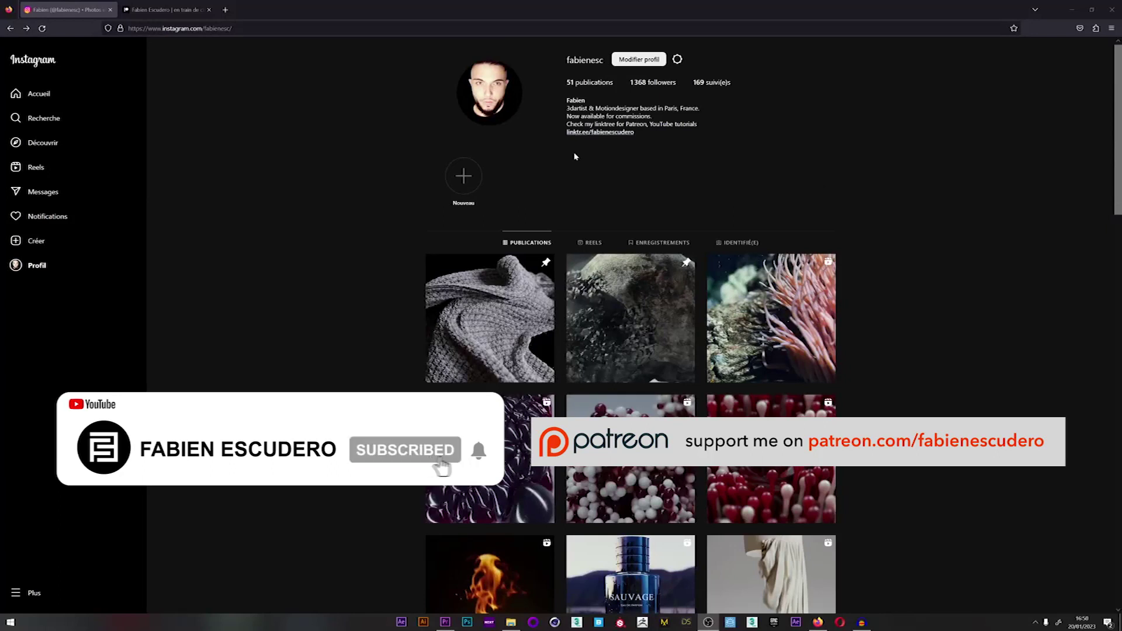
scroll(585, 145, down, 9)
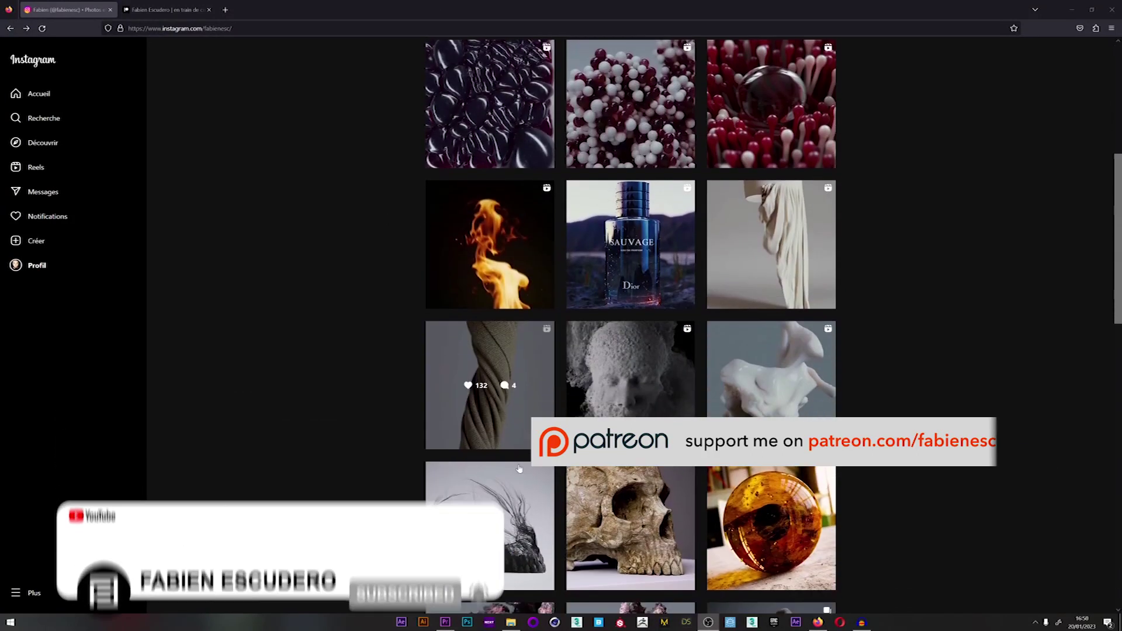
scroll(519, 468, up, 9)
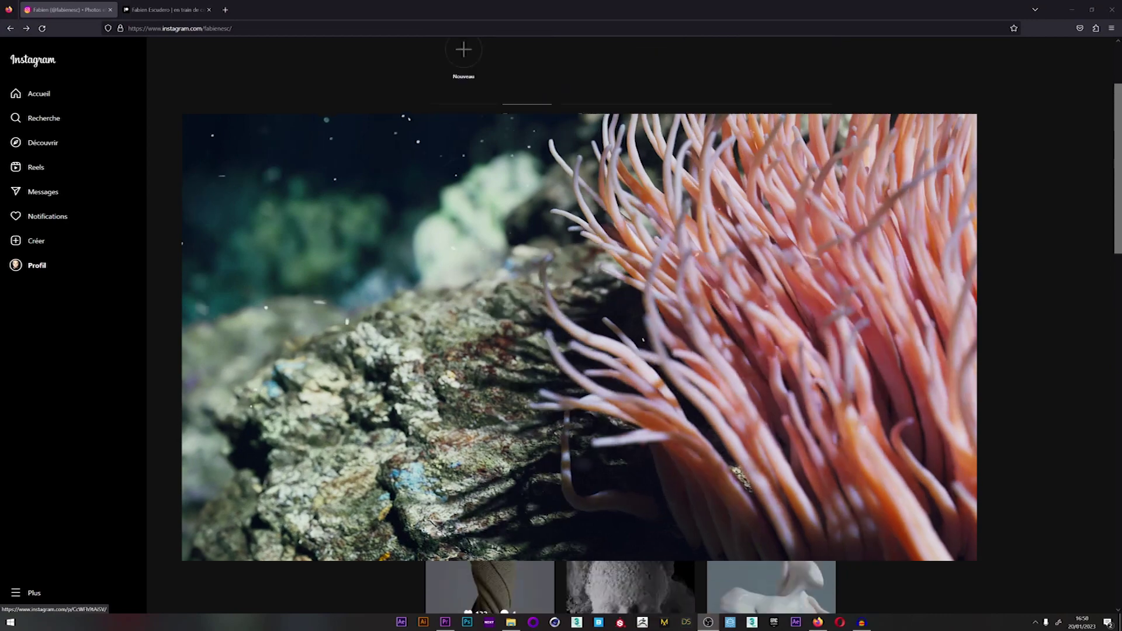